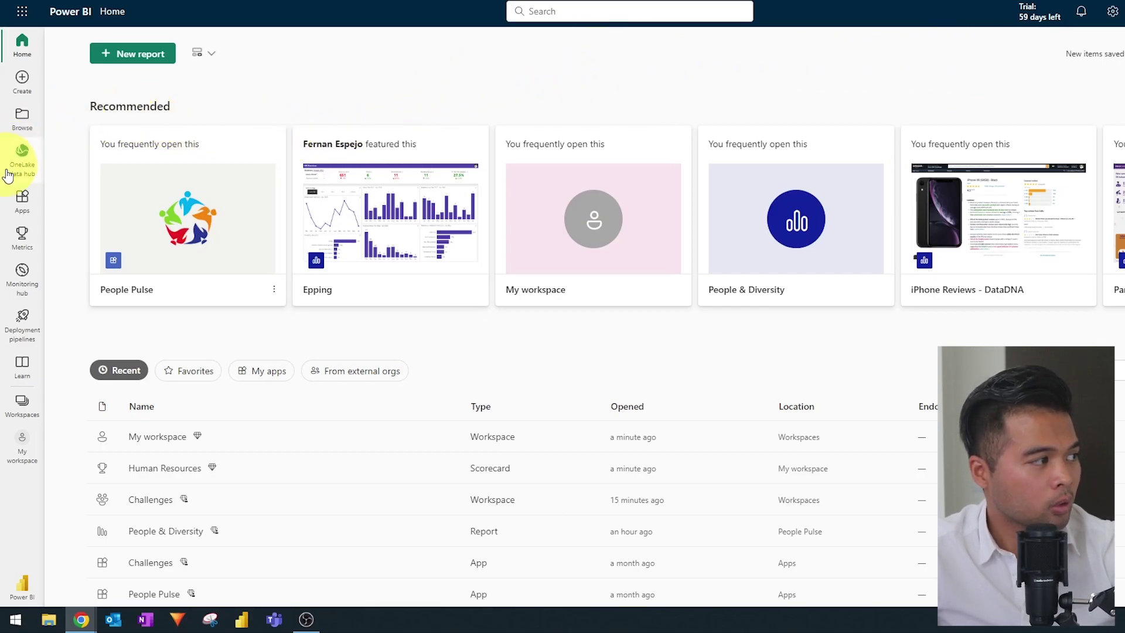
From the Metrics hub's recommended cards, scroll to the samples and open the Sales Sample scorecard.
left_click(19, 243)
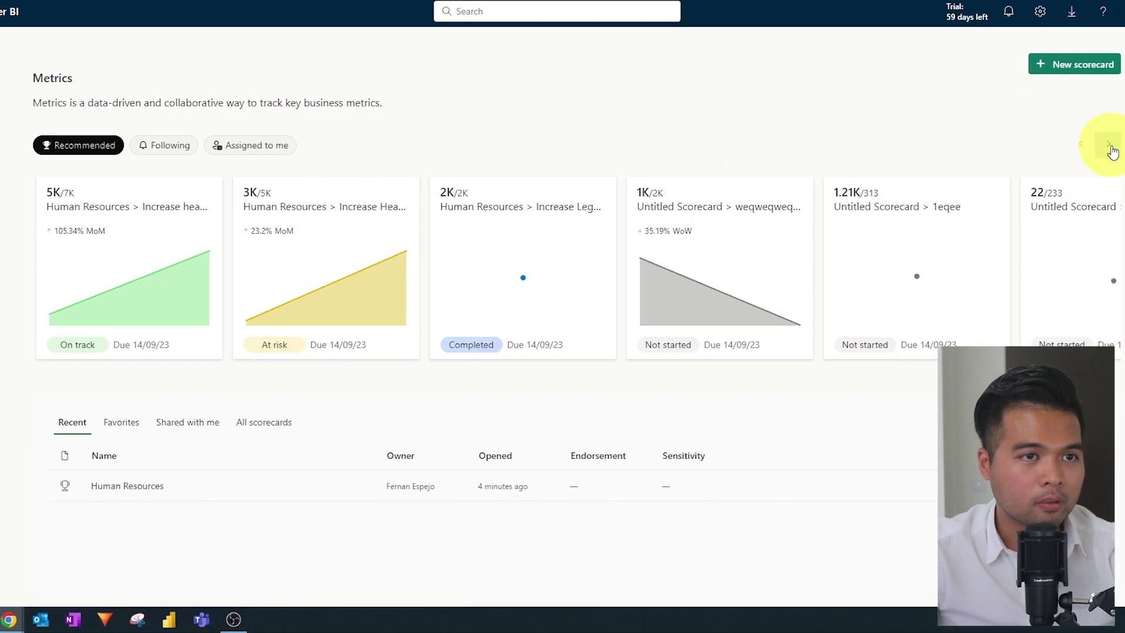
left_click(1109, 146)
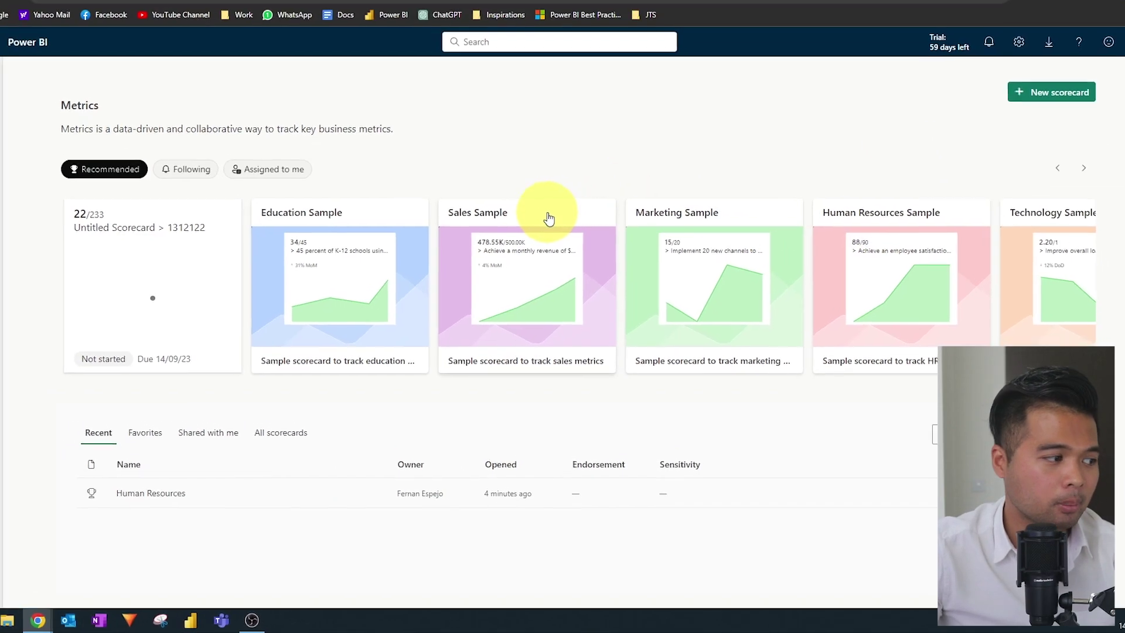
left_click(549, 218)
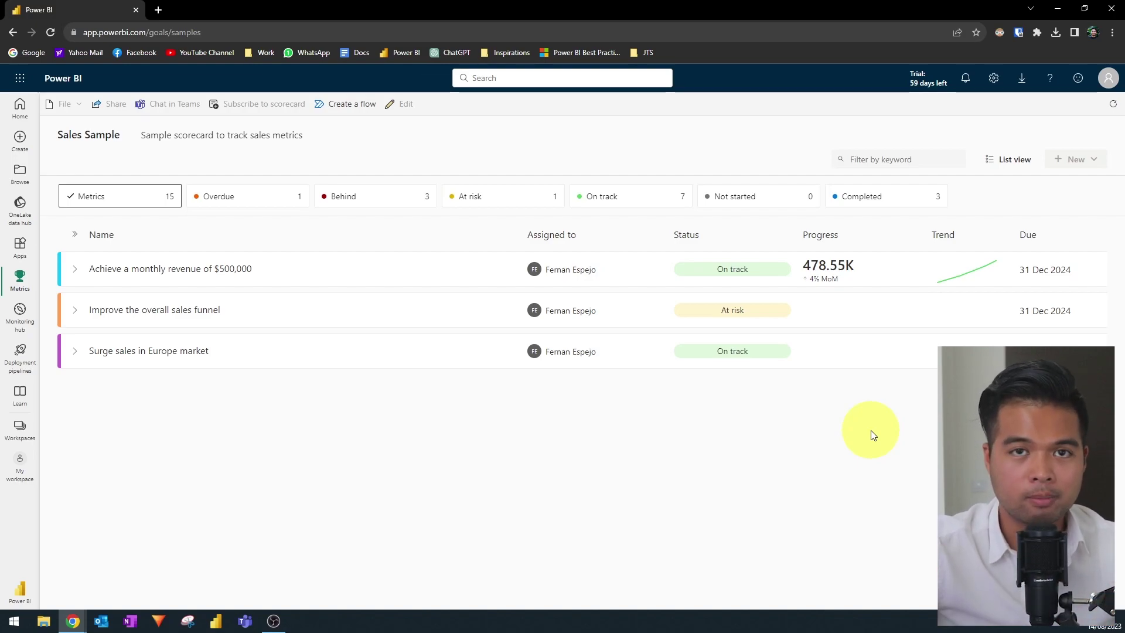
Expand 'Achieve a monthly revenue of $500,000' to reveal its three submetrics.
left_click(76, 273)
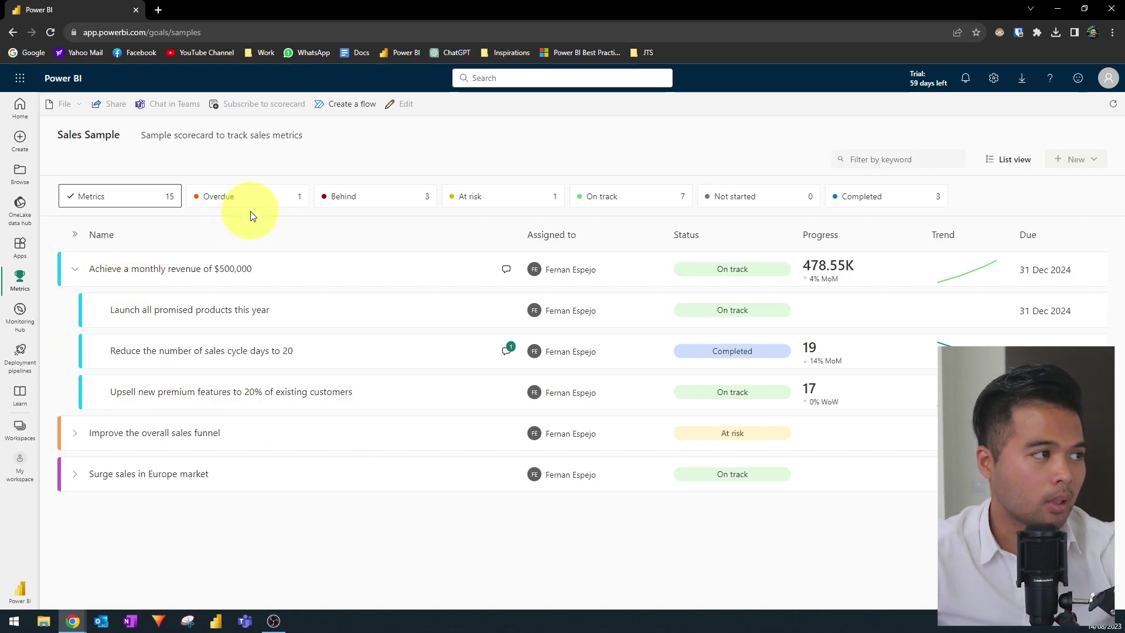
left_click(279, 202)
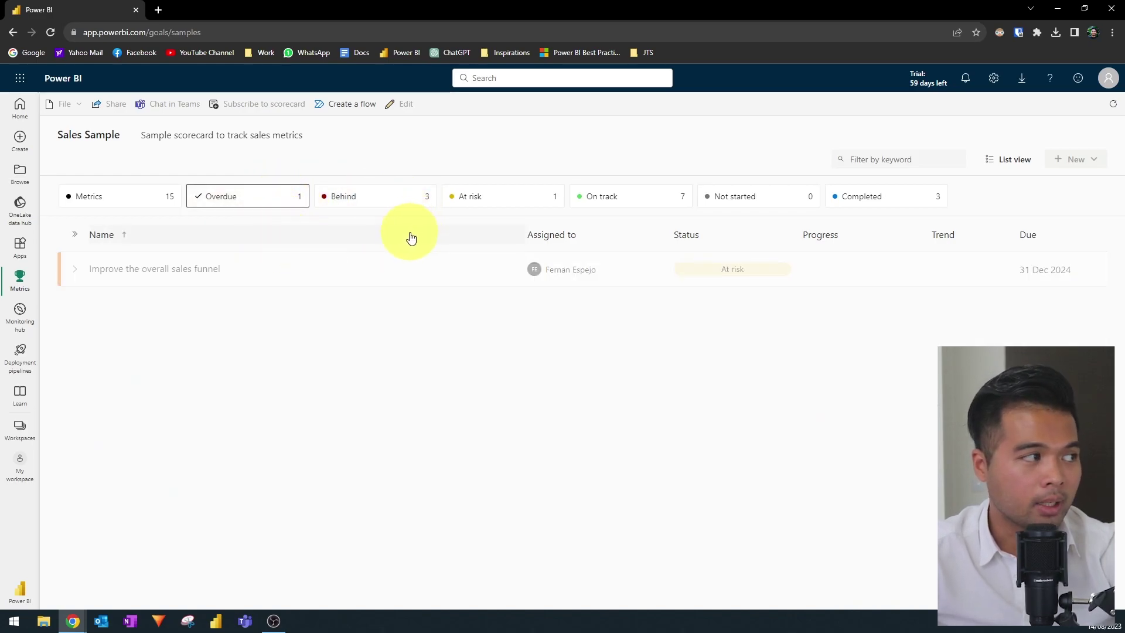
left_click(412, 204)
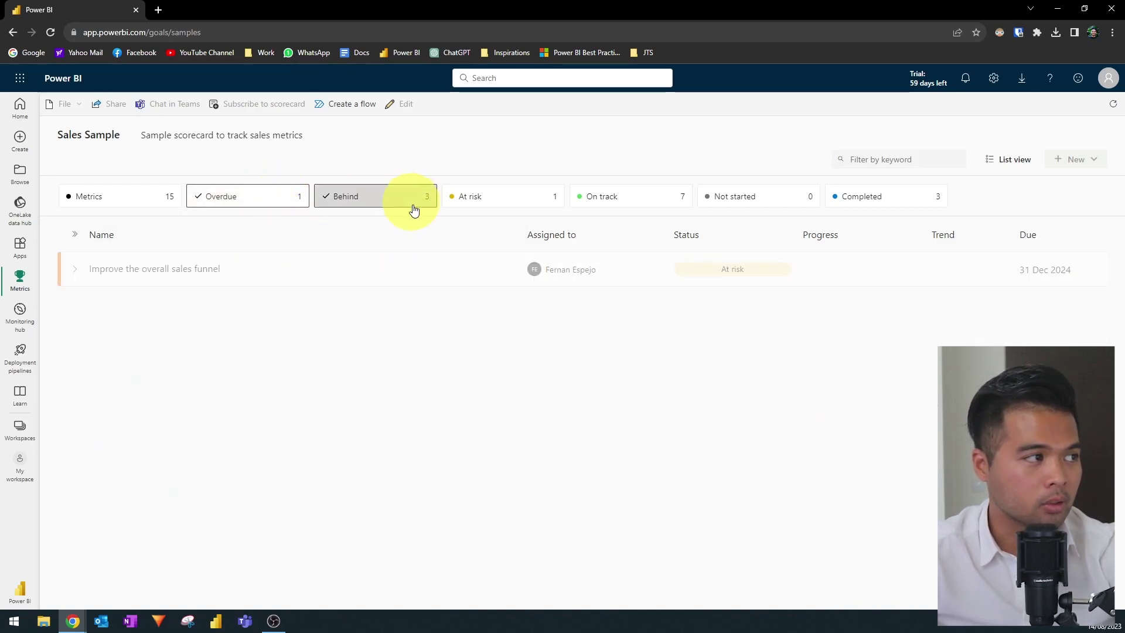
left_click(513, 204)
left_click(74, 270)
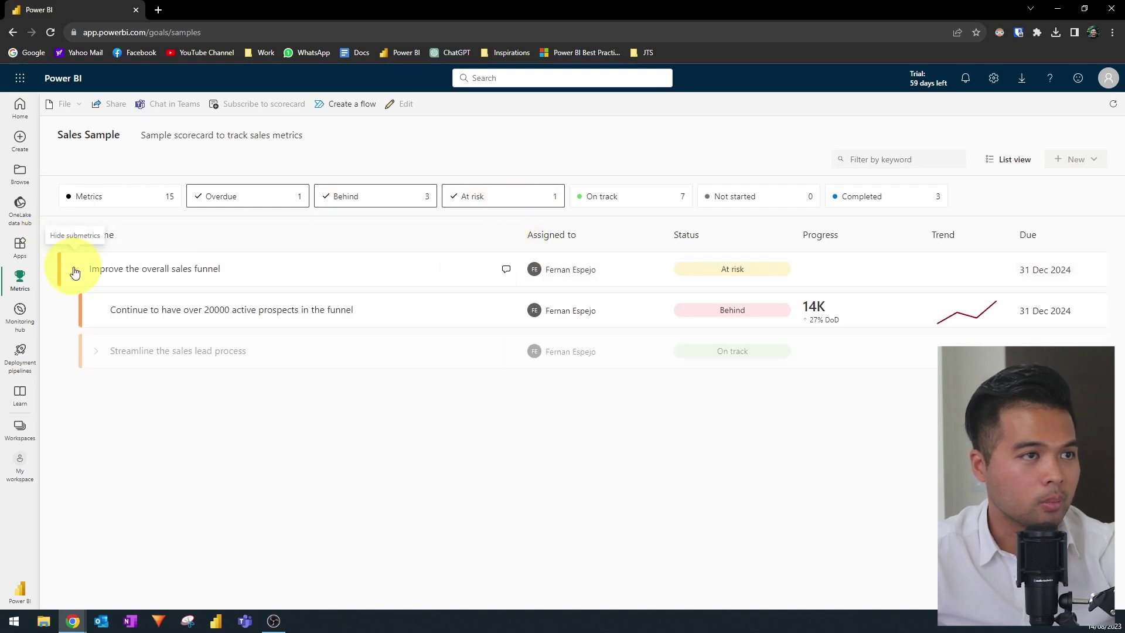
left_click(75, 270)
left_click(515, 201)
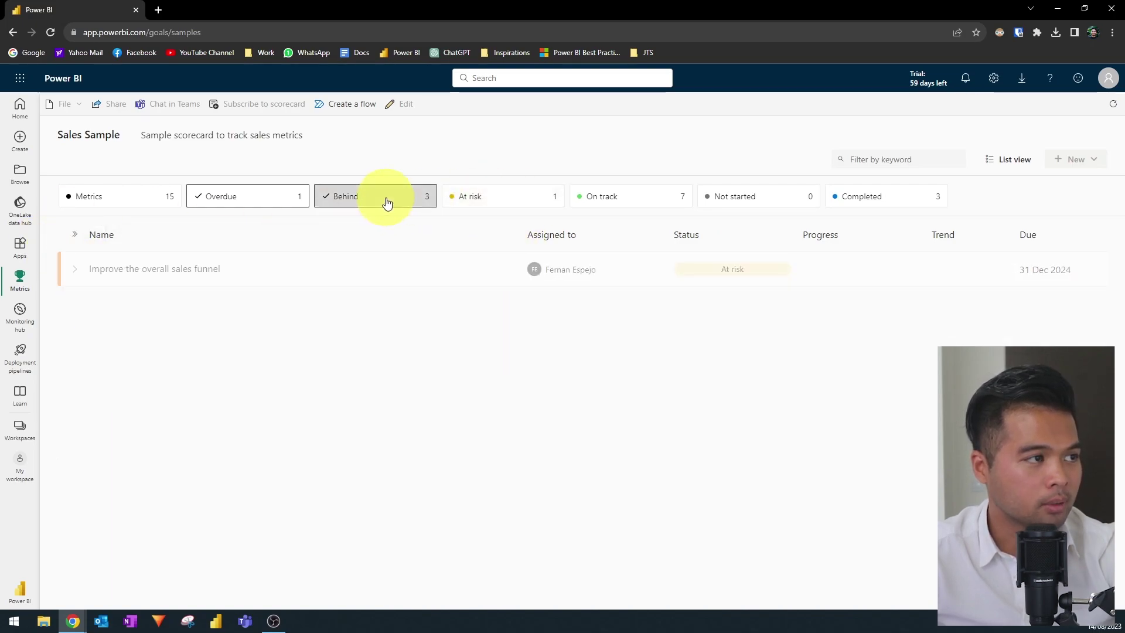
left_click(384, 200)
left_click(261, 198)
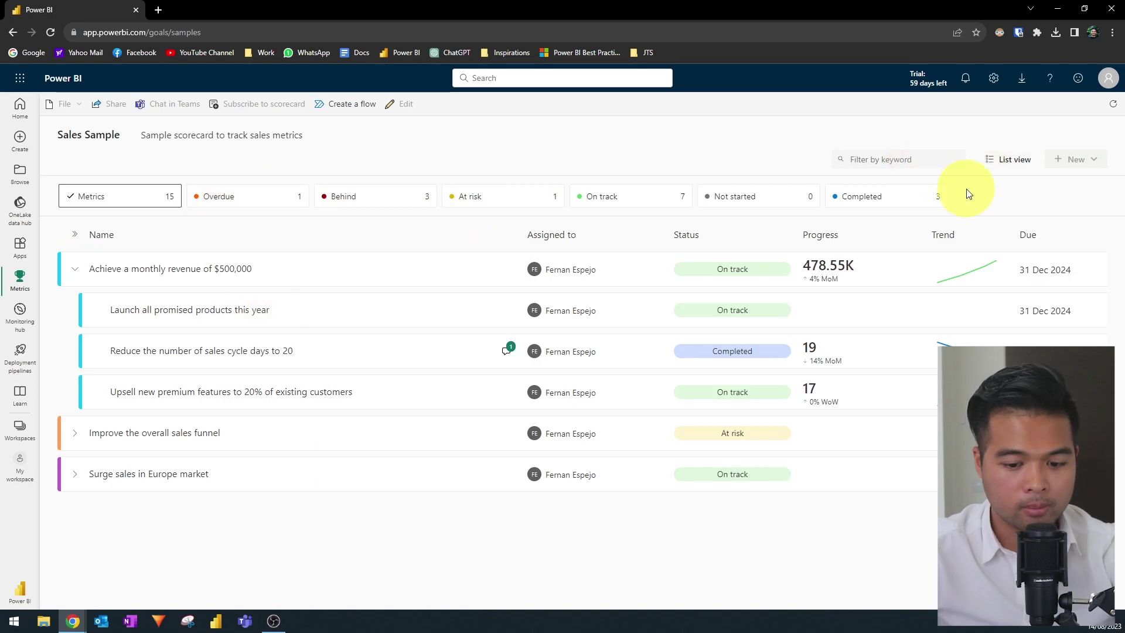
left_click(873, 159)
type("revenue")
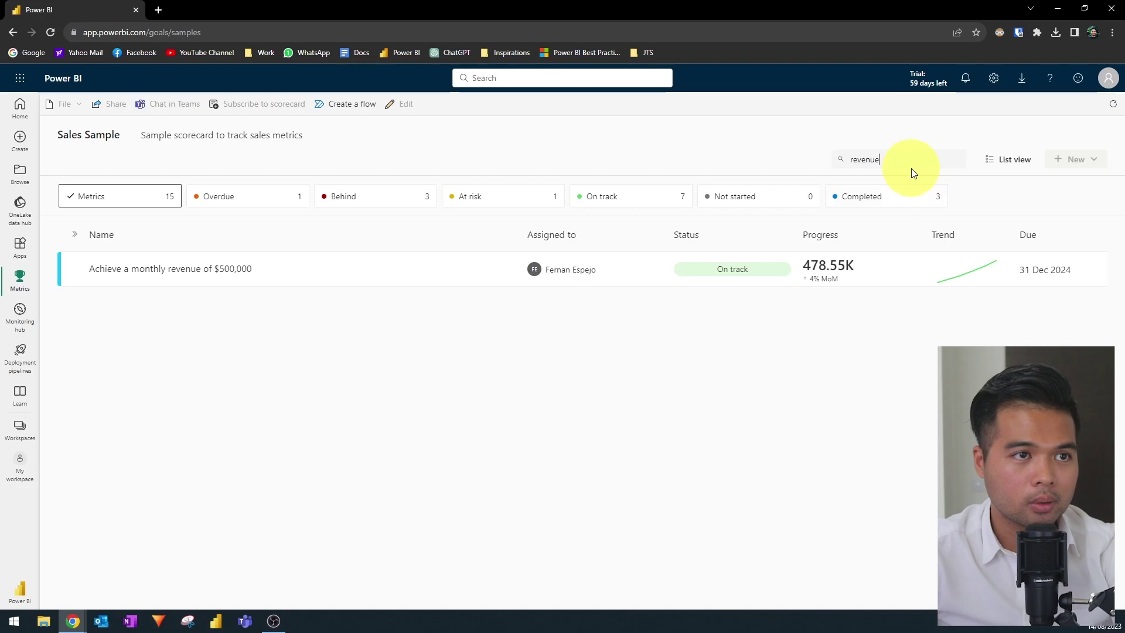
left_click_drag(908, 161, 822, 157)
key("BackSpace")
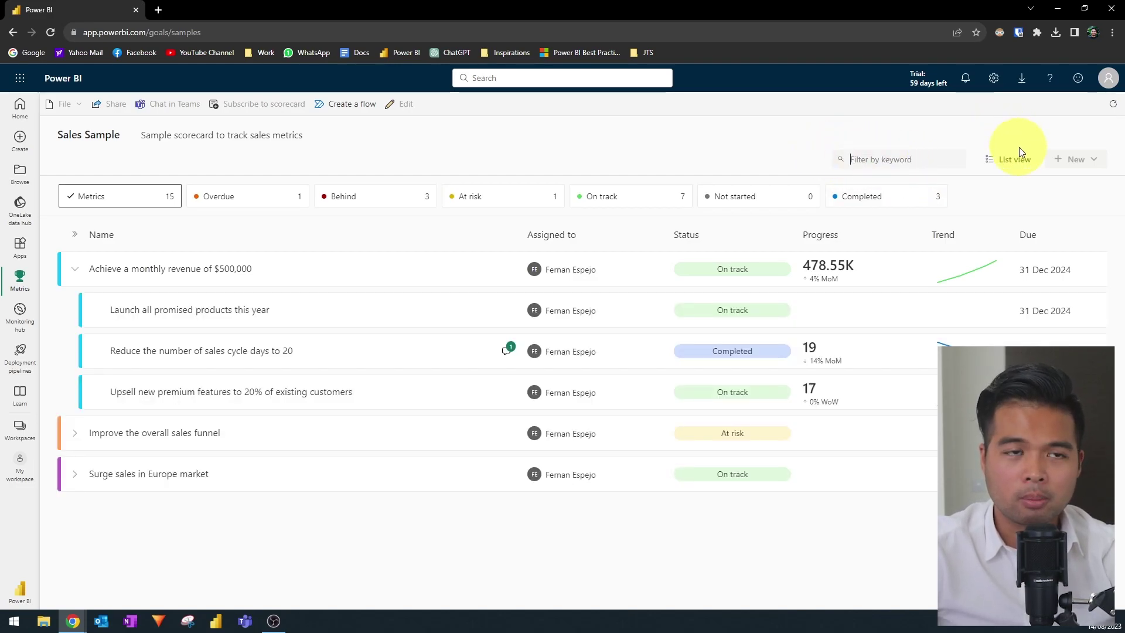
left_click(1017, 164)
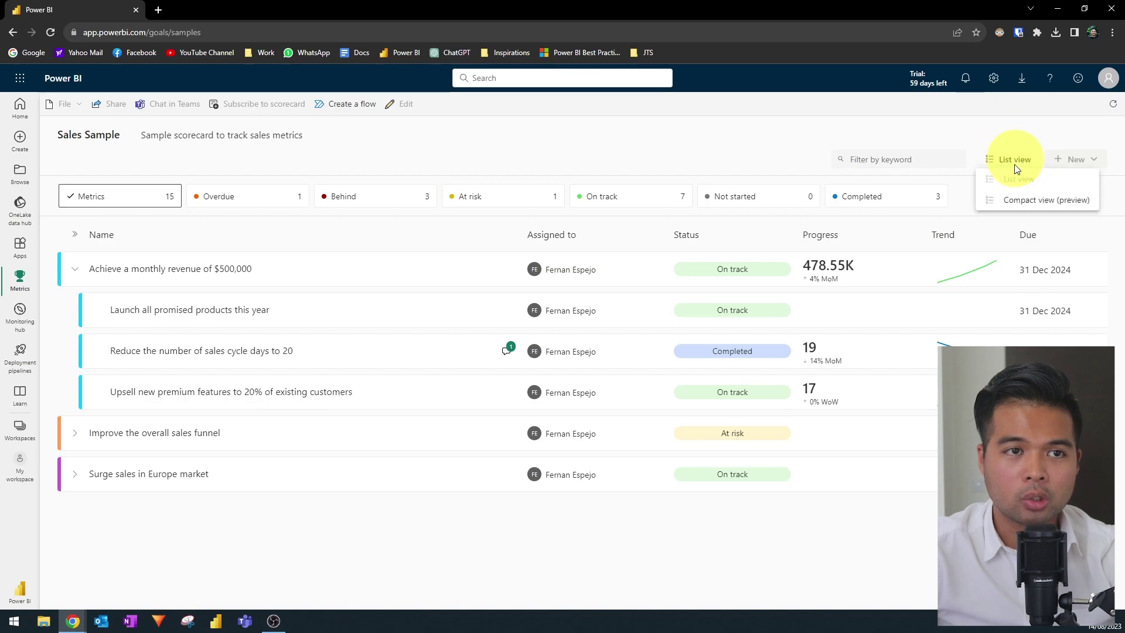
left_click(1023, 201)
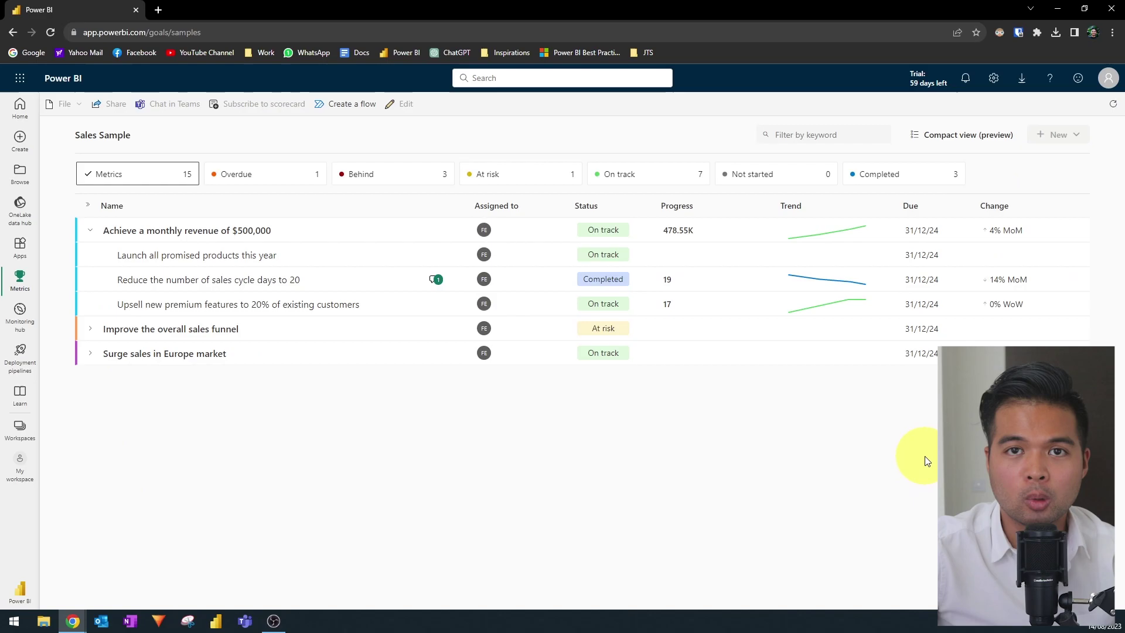
left_click(960, 135)
left_click(966, 156)
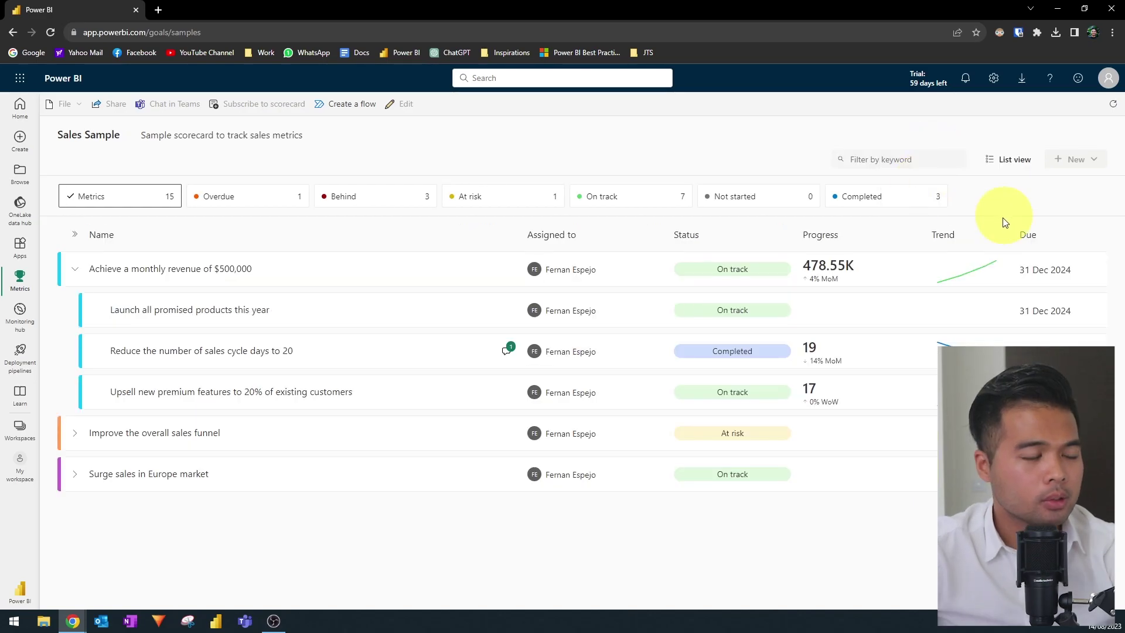
left_click(232, 276)
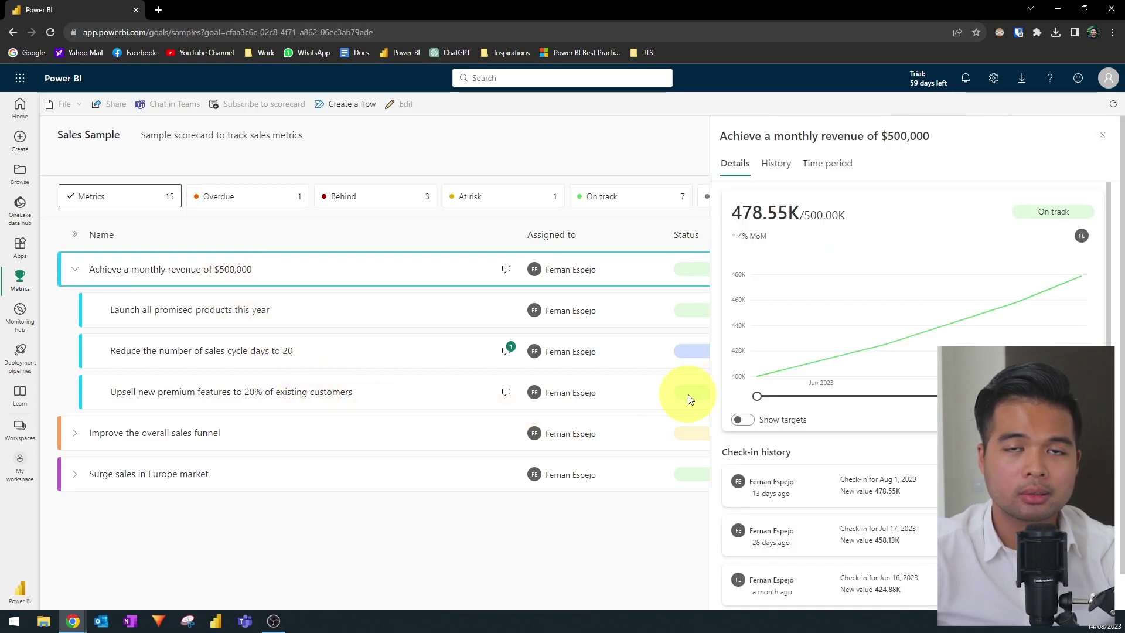
scroll(893, 512, "down", 3)
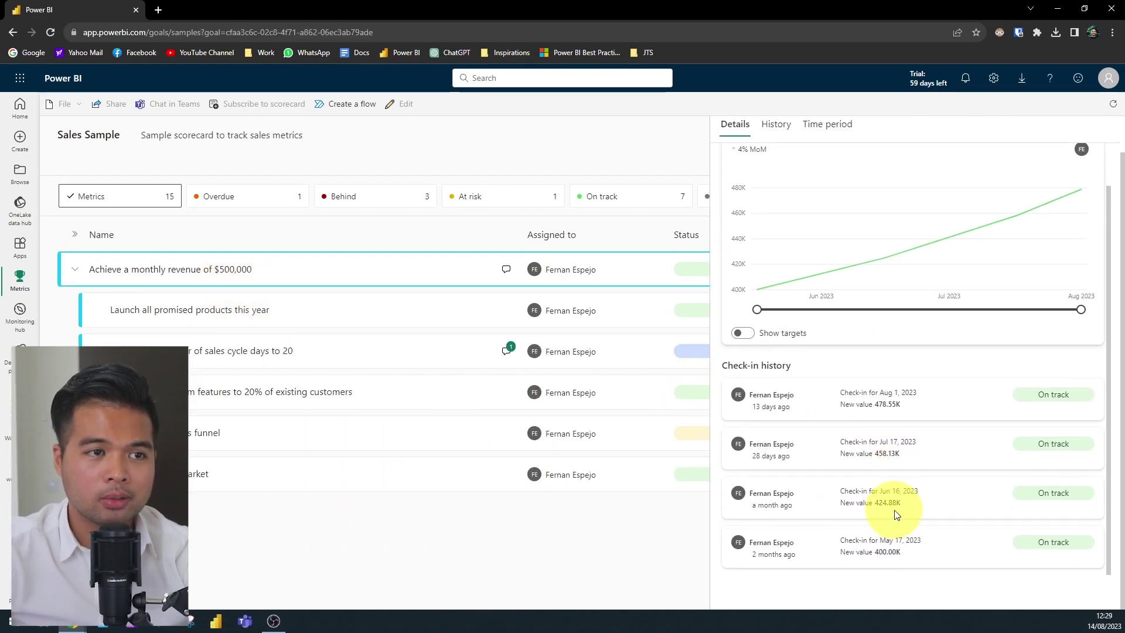
scroll(902, 468, "up", 3)
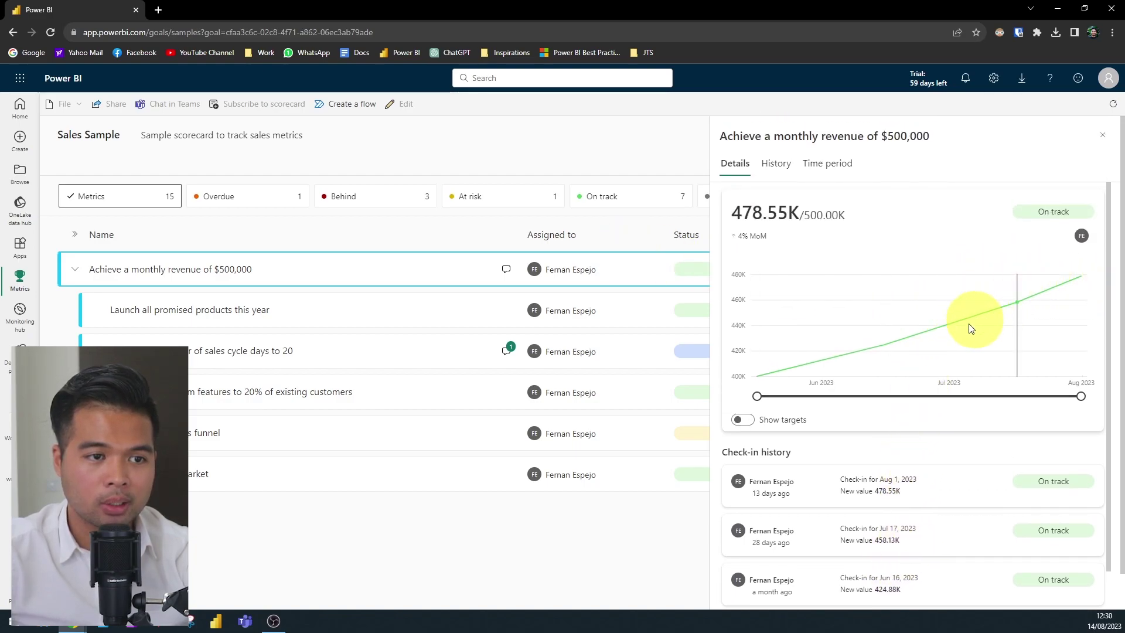
scroll(806, 342, "down", 1)
scroll(785, 421, "down", 1)
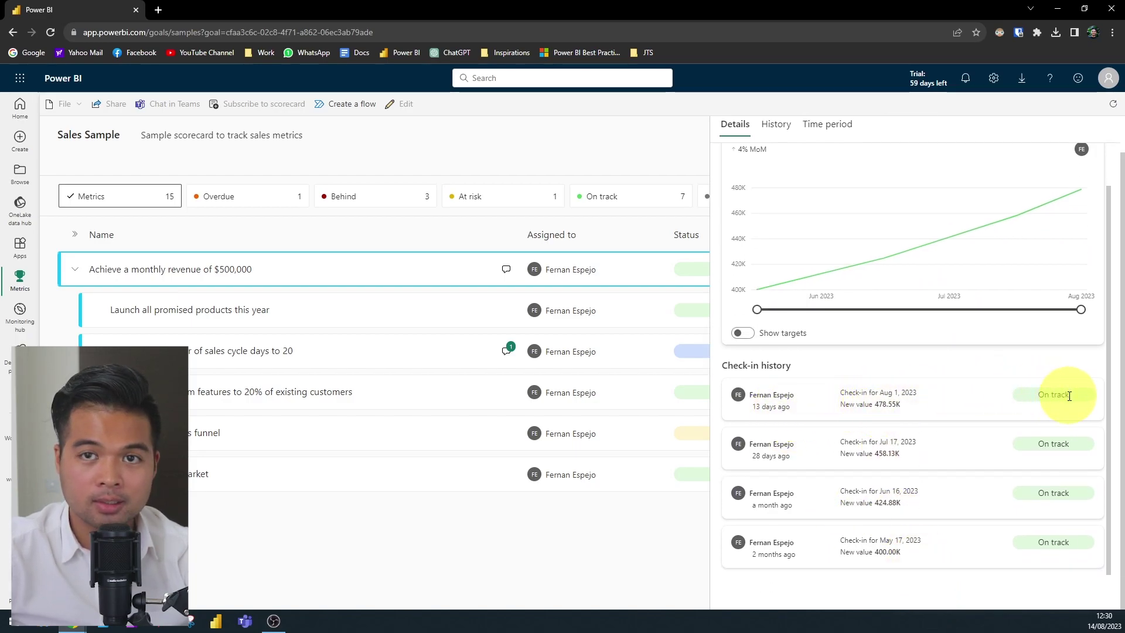
scroll(996, 445, "up", 5)
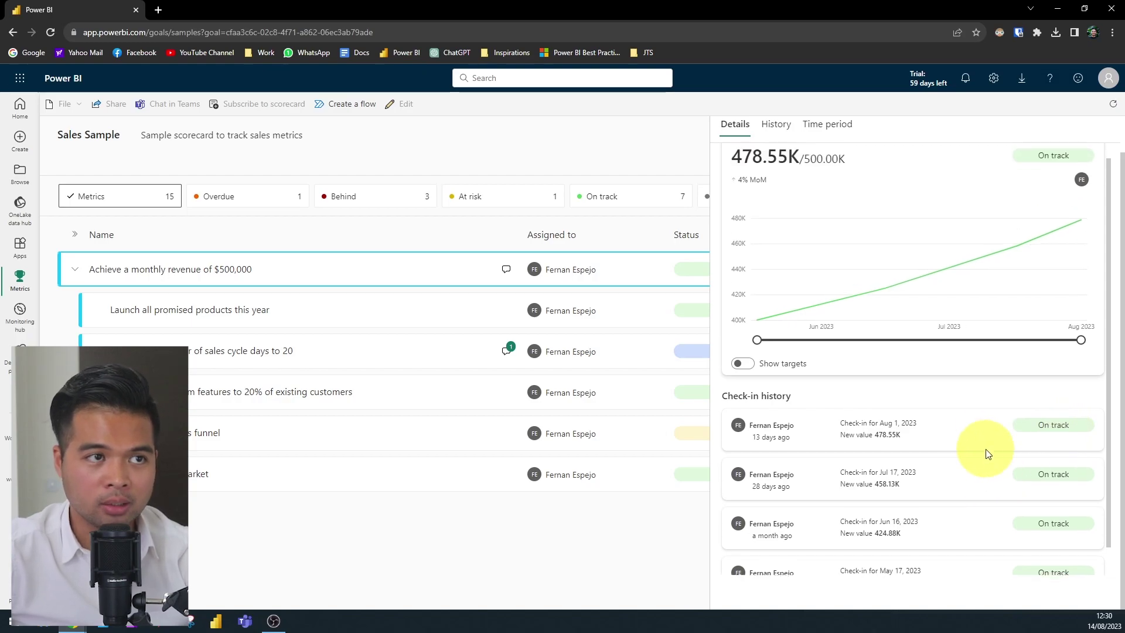
left_click(776, 124)
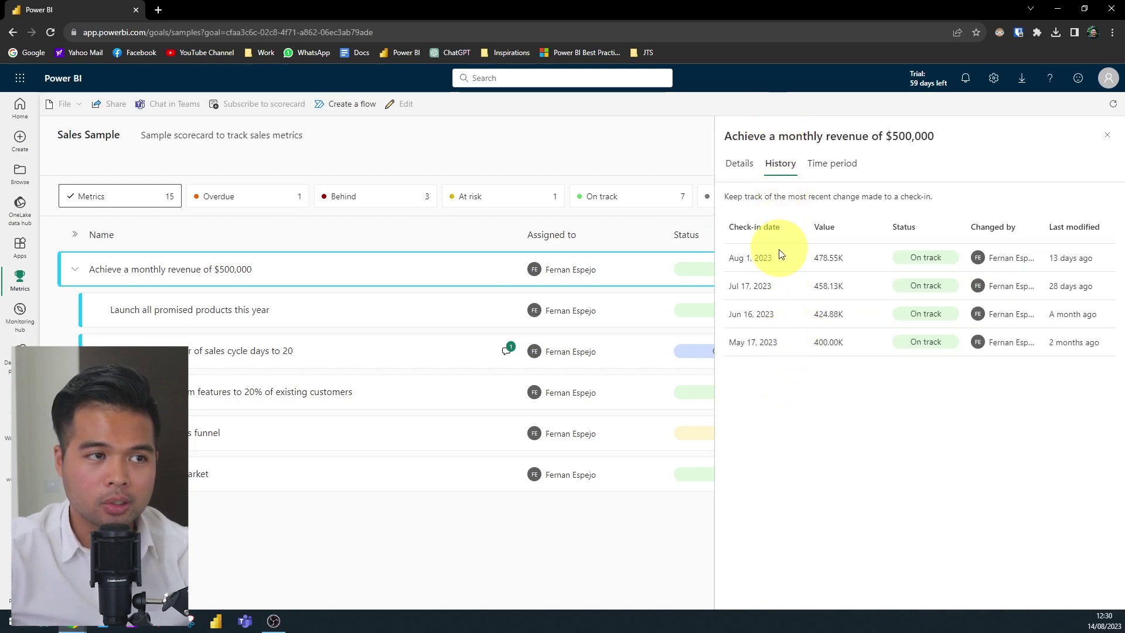
left_click(813, 172)
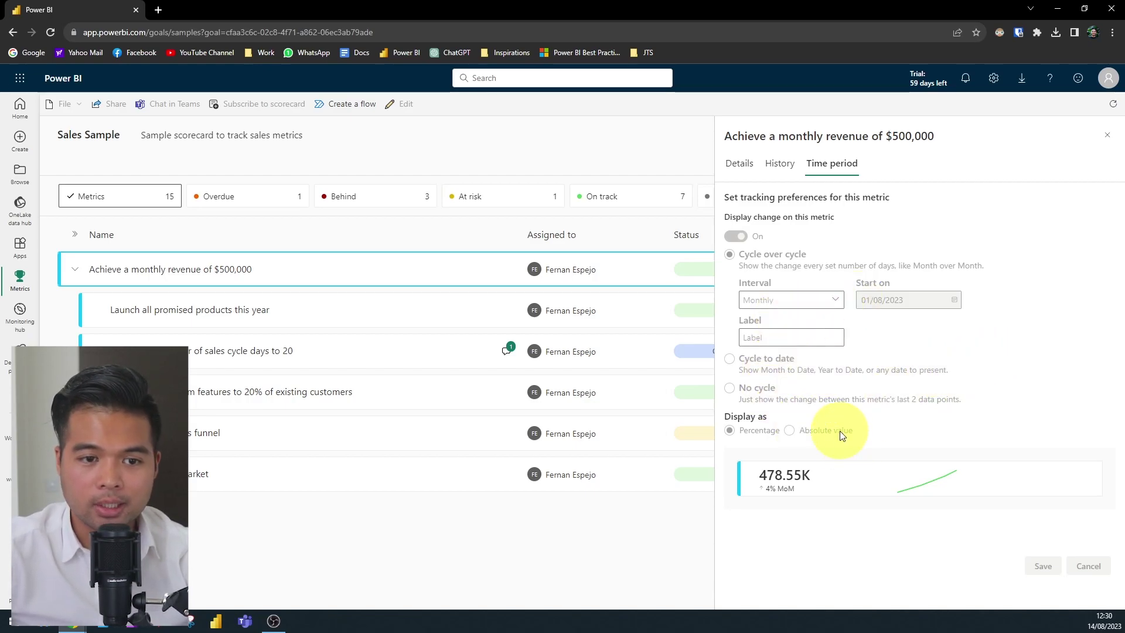
key("Escape")
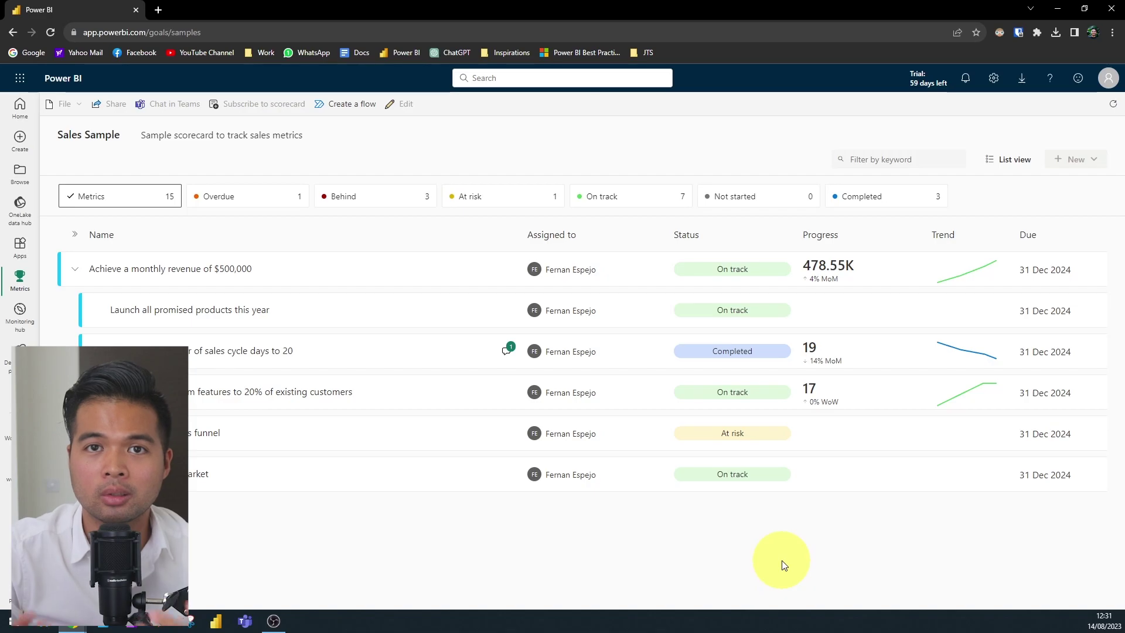
Create a new scorecard titled 'Sales' from the Metrics hub.
left_click(20, 275)
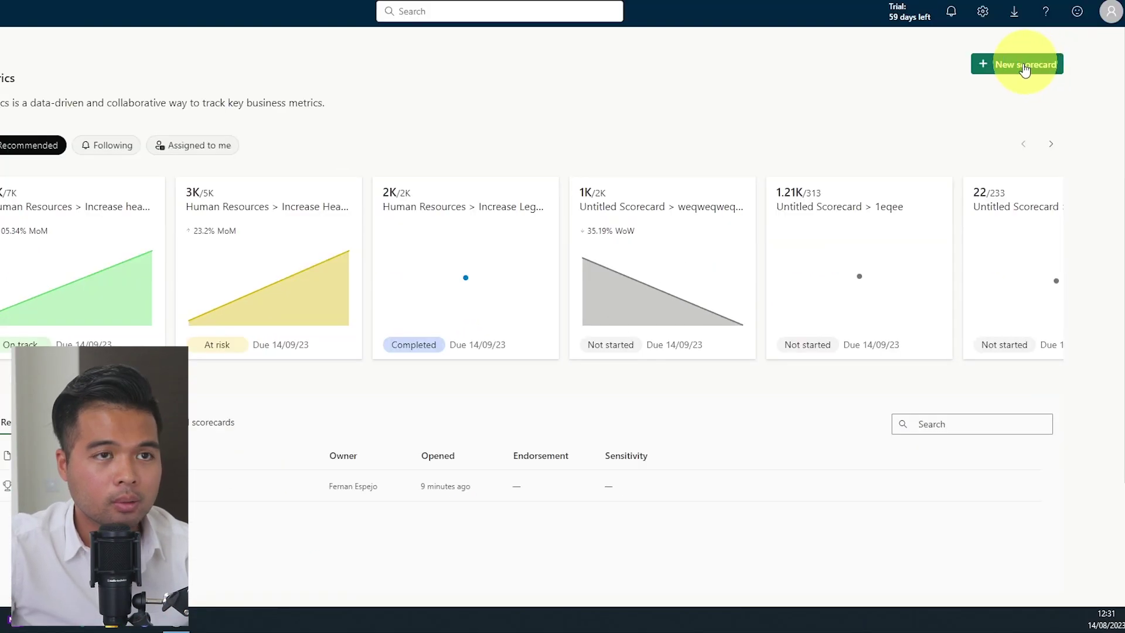
left_click(1023, 66)
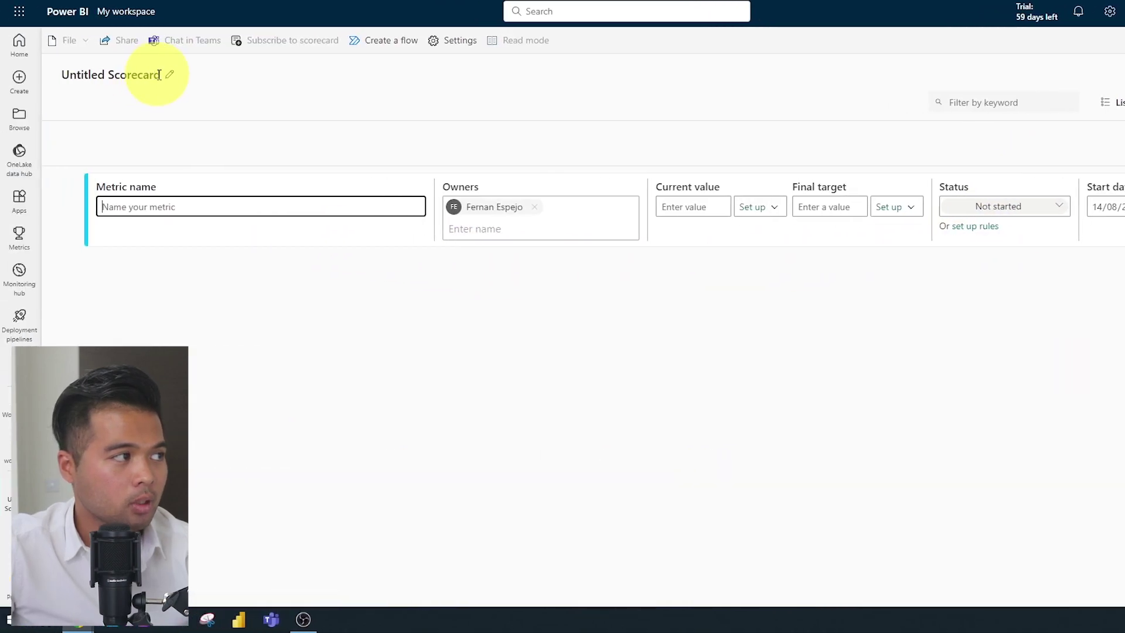
left_click(169, 74)
type("Sales")
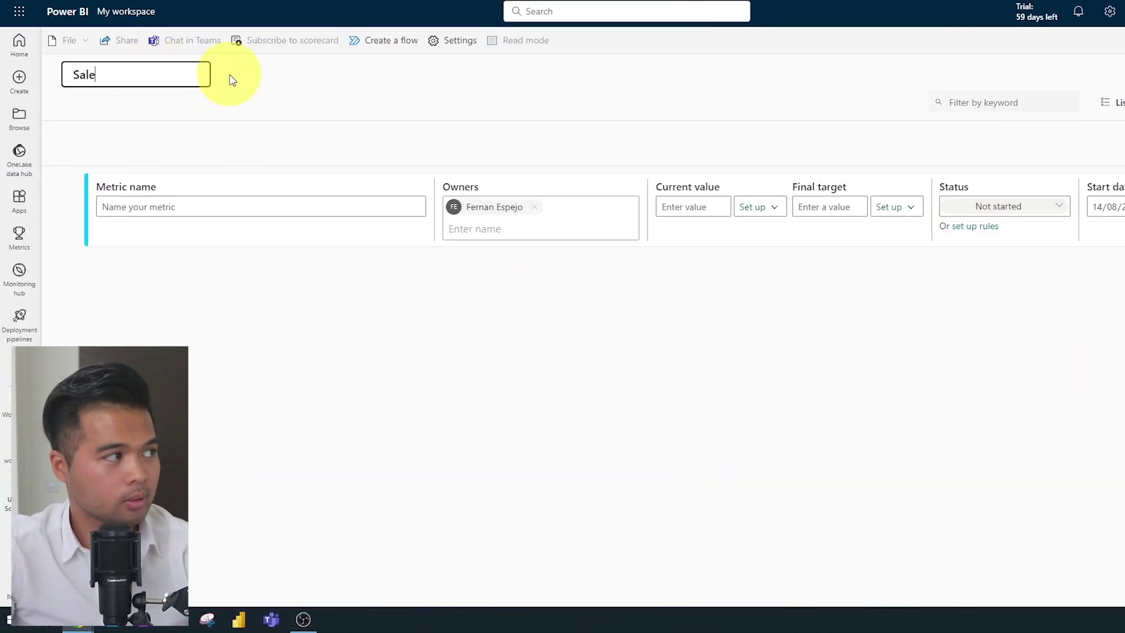
left_click(268, 211)
Add 'My first metric - achieve a revenue of 100,000' at 20K current, 100.00K target, Not started.
type("My ")
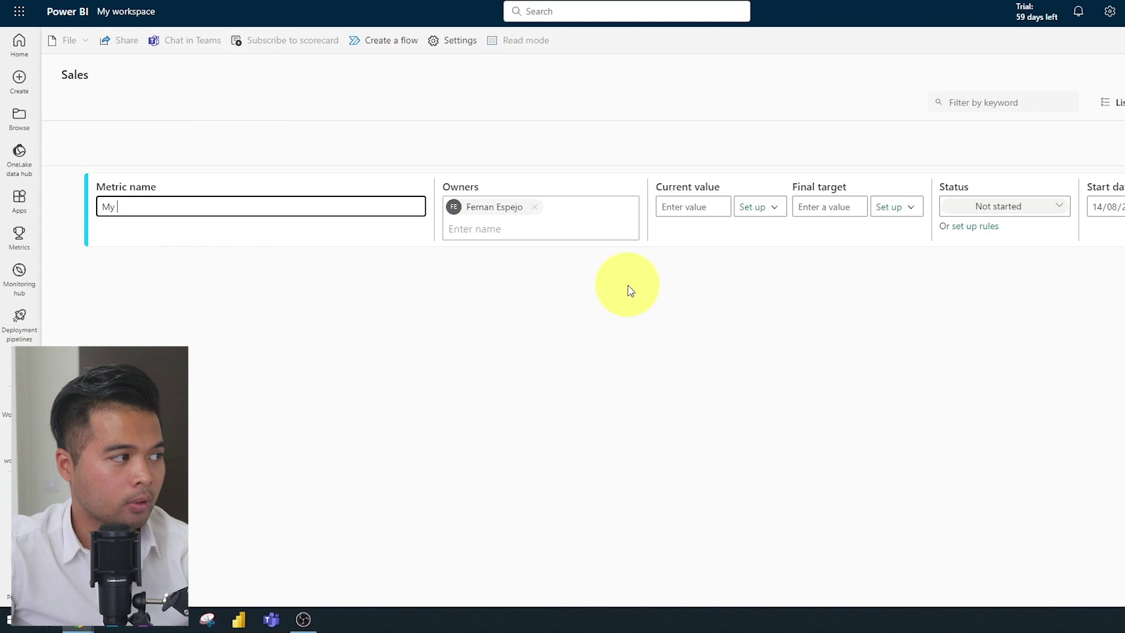
type("first ")
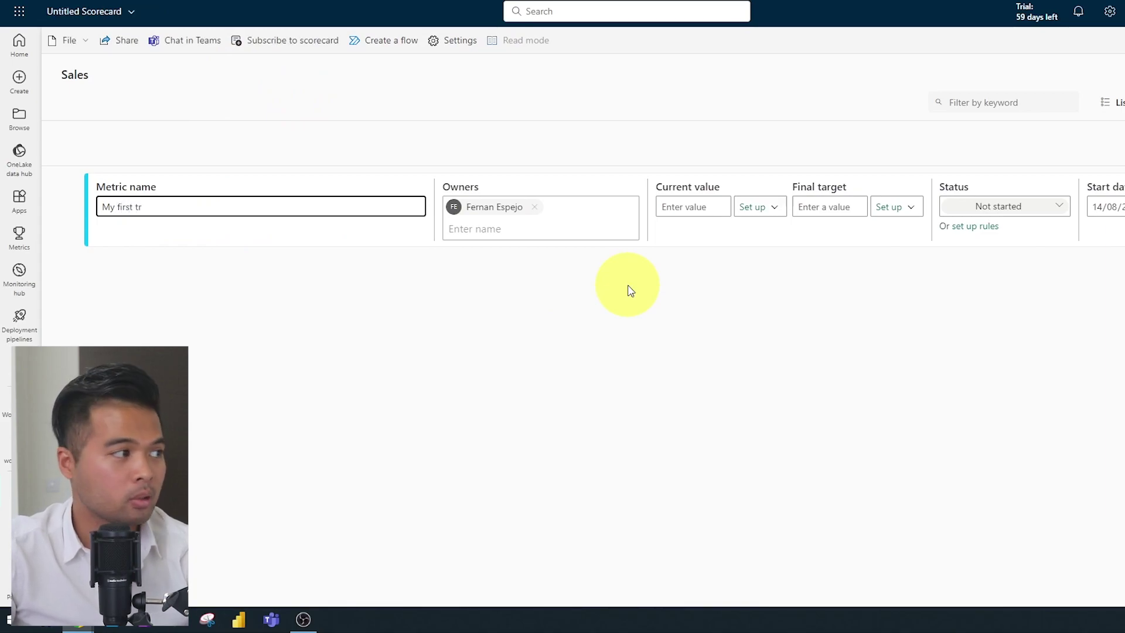
type("metric - achieve a revenue of 100,0")
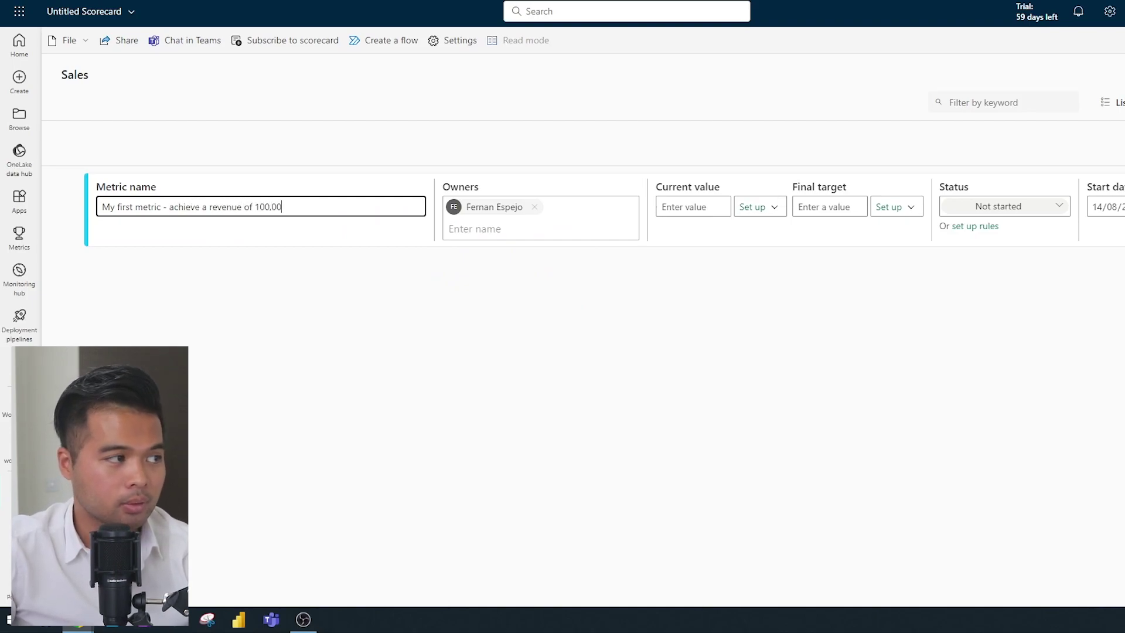
type("0")
left_click(453, 234)
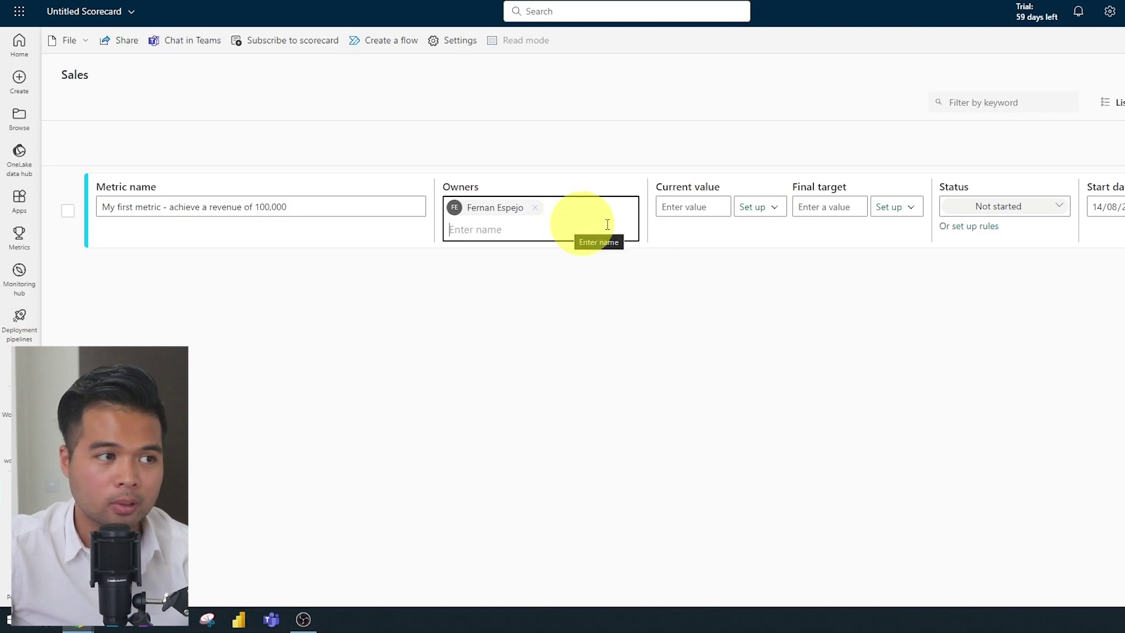
key("Tab")
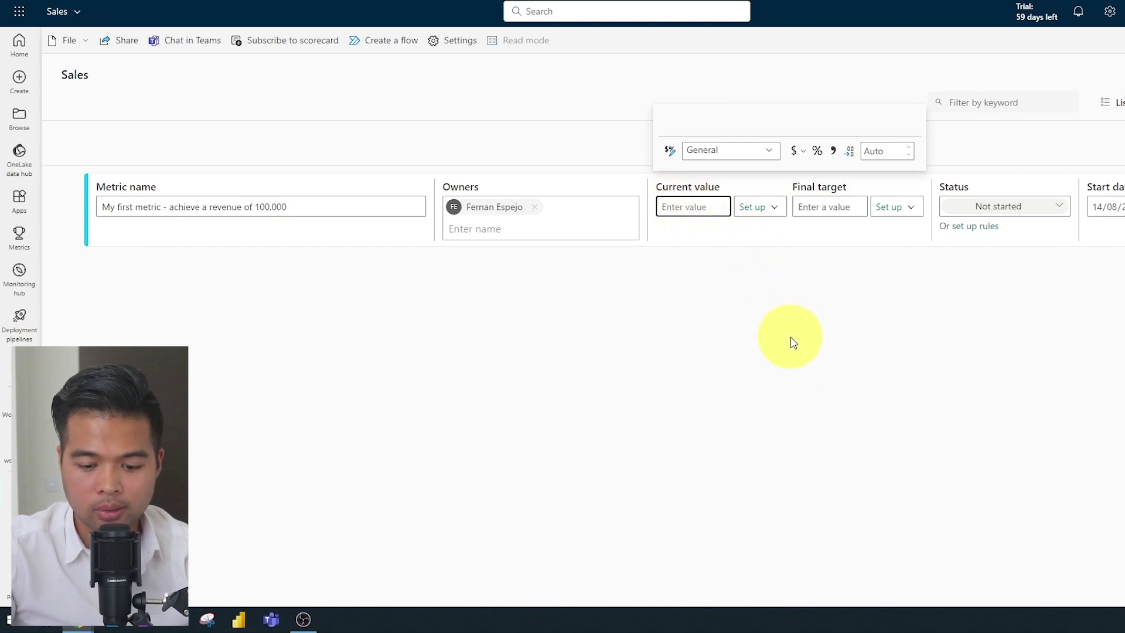
type("20000")
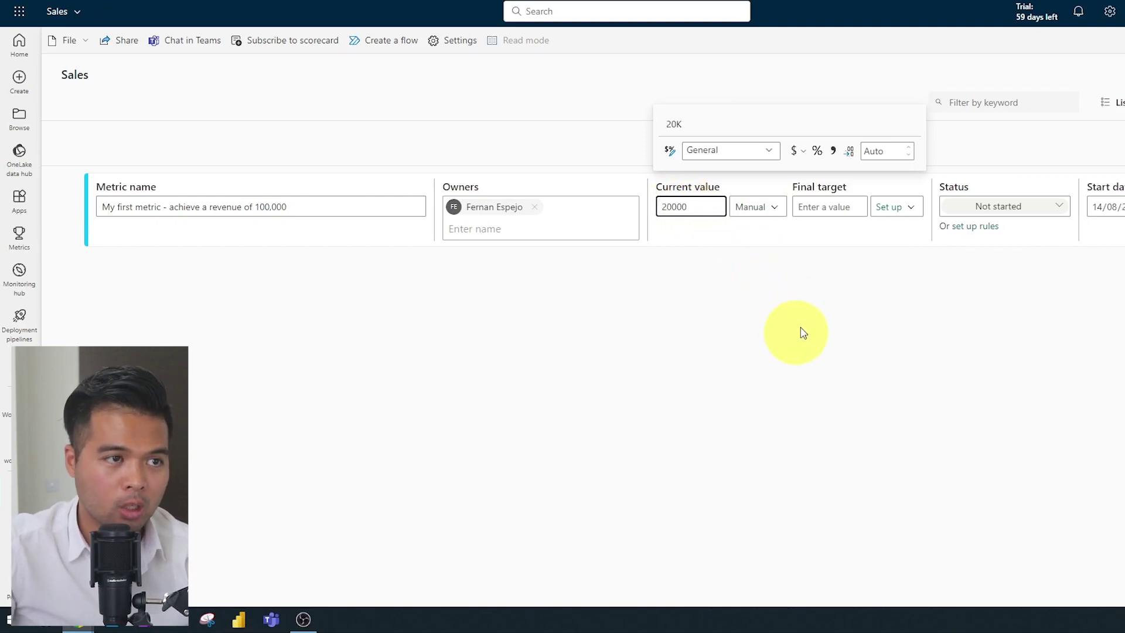
left_click(829, 206)
type("100000")
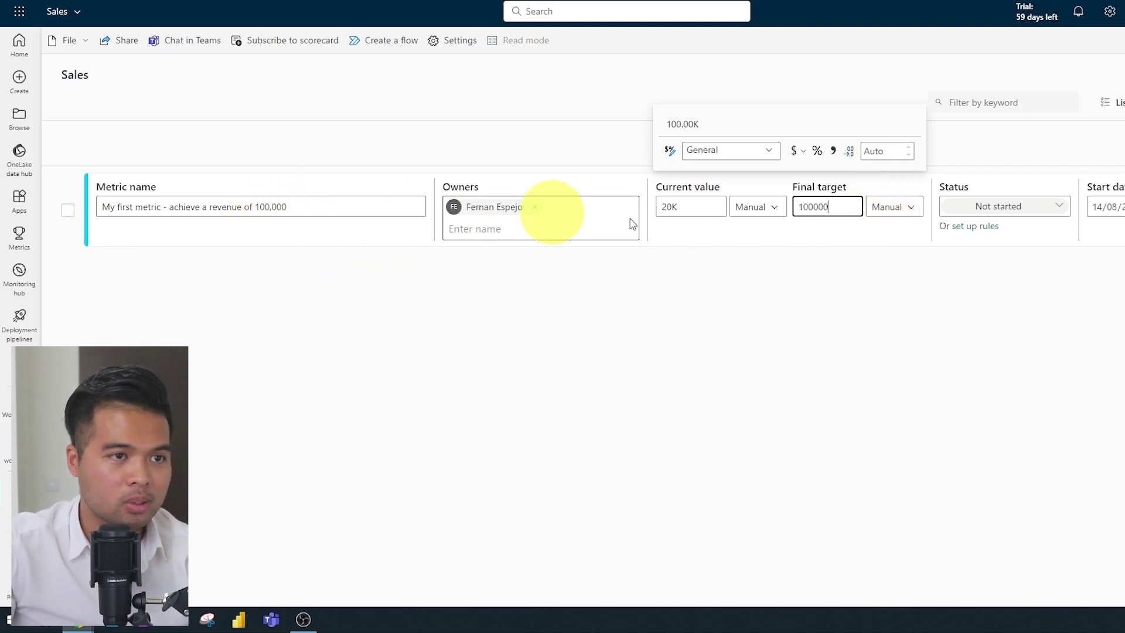
left_click(1040, 205)
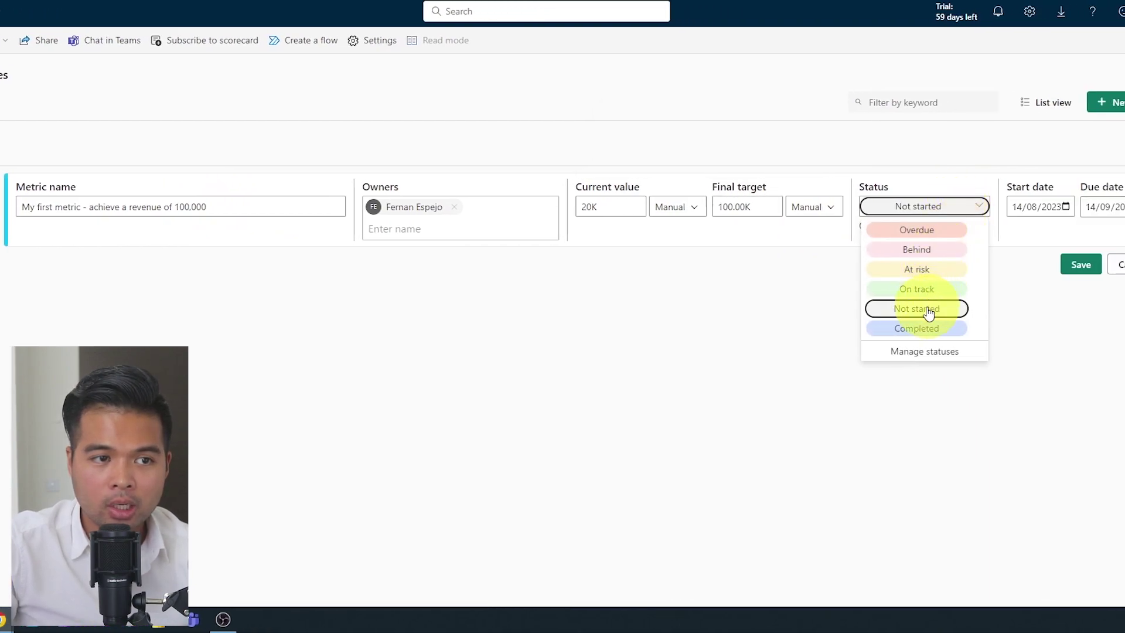
left_click(937, 309)
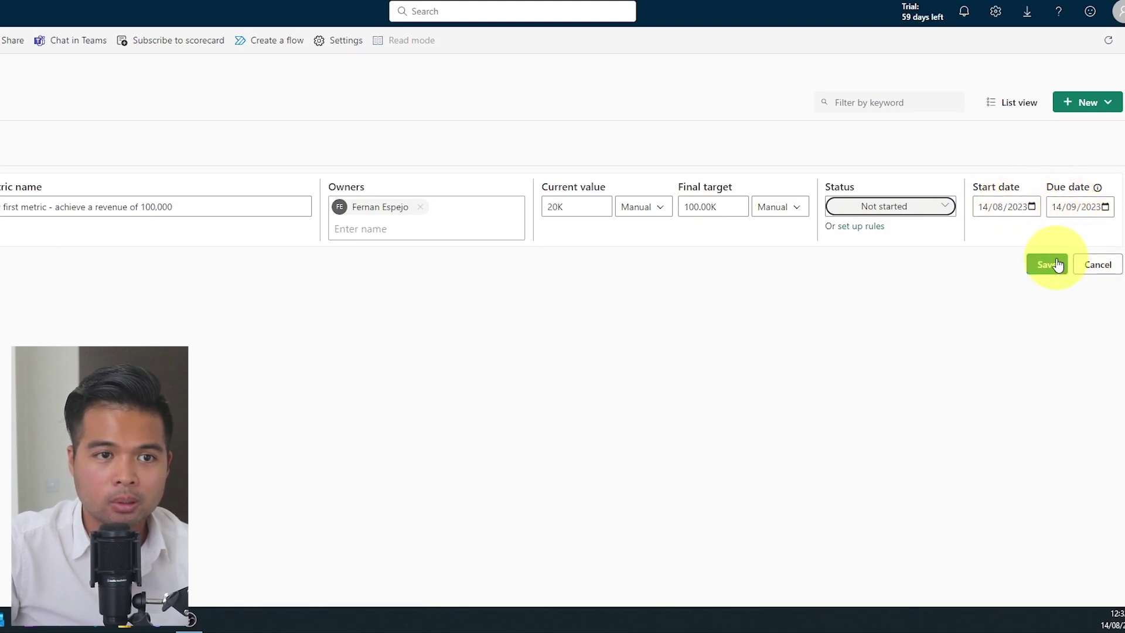
left_click(1041, 270)
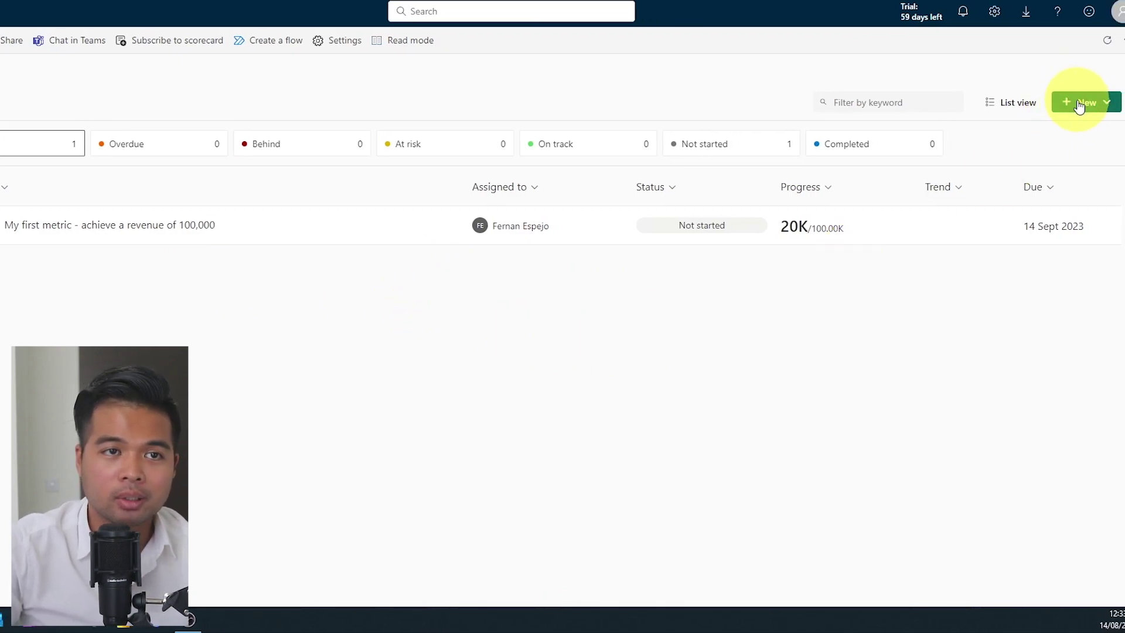
Start a new metric named 'Achieve 50,000 in revenue'.
left_click(1079, 104)
left_click(1045, 126)
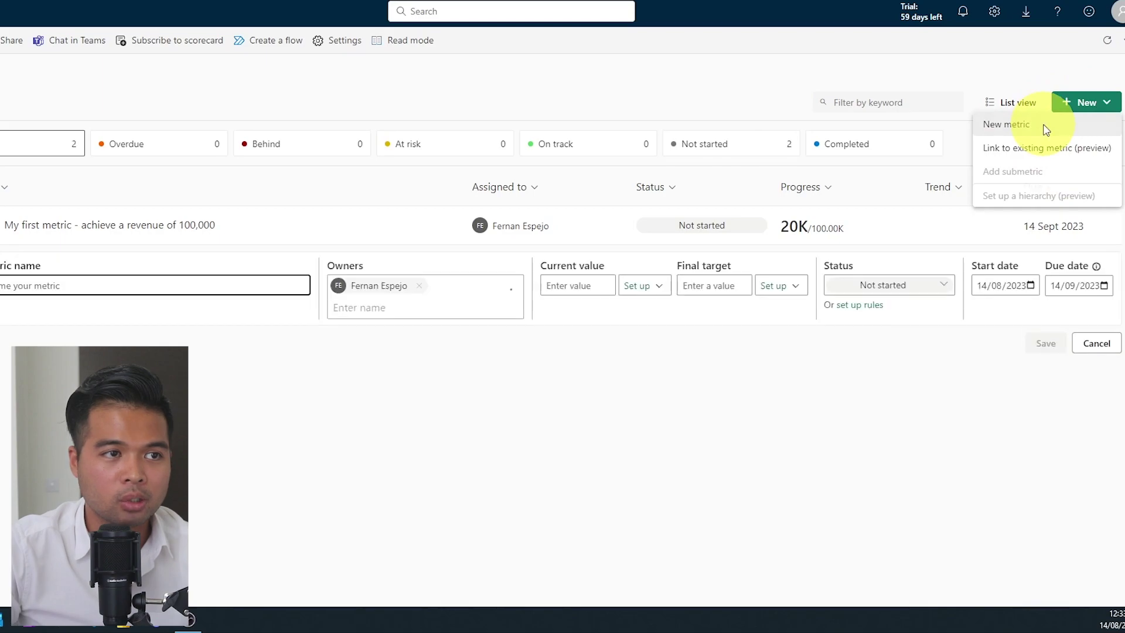
left_click(175, 286)
type("A")
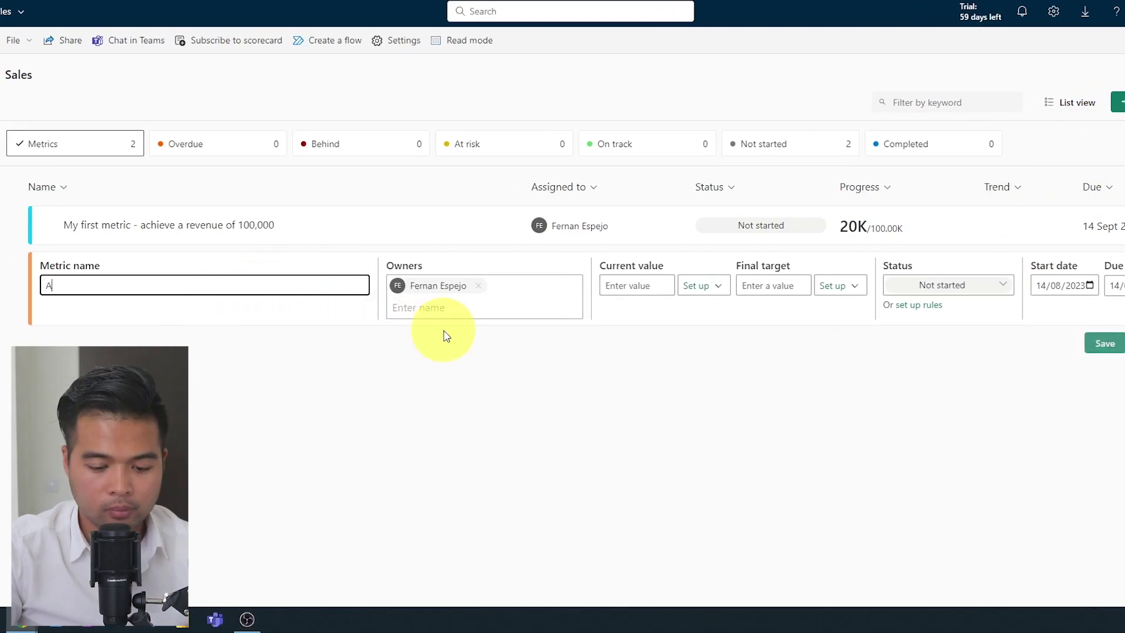
type("chieve 50")
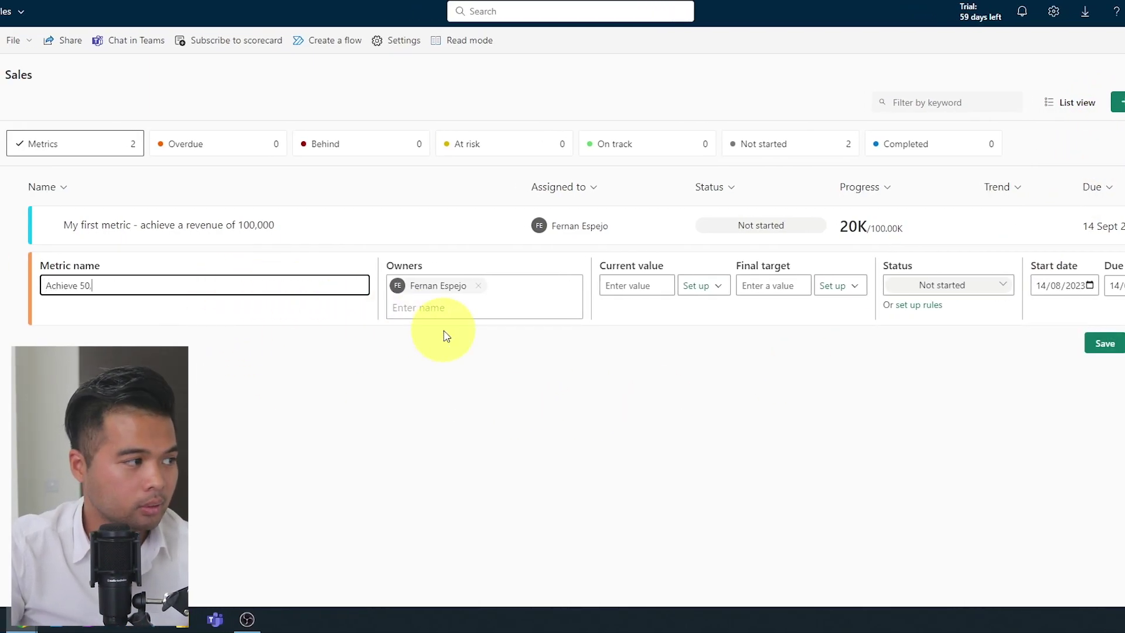
type(",000 in rev")
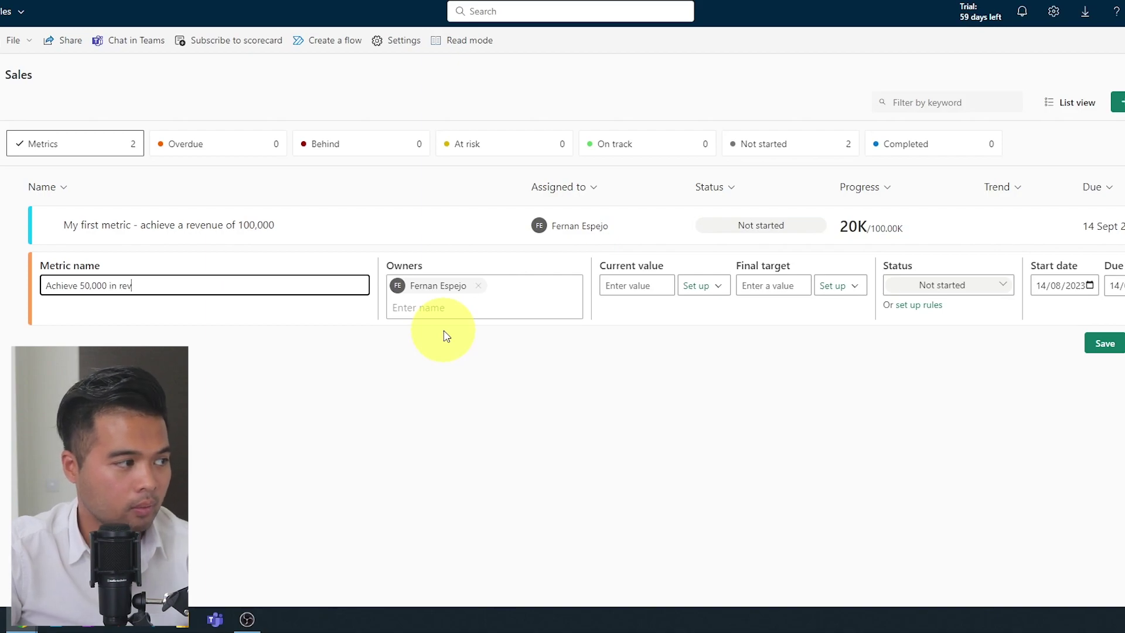
type("enue")
left_click(628, 285)
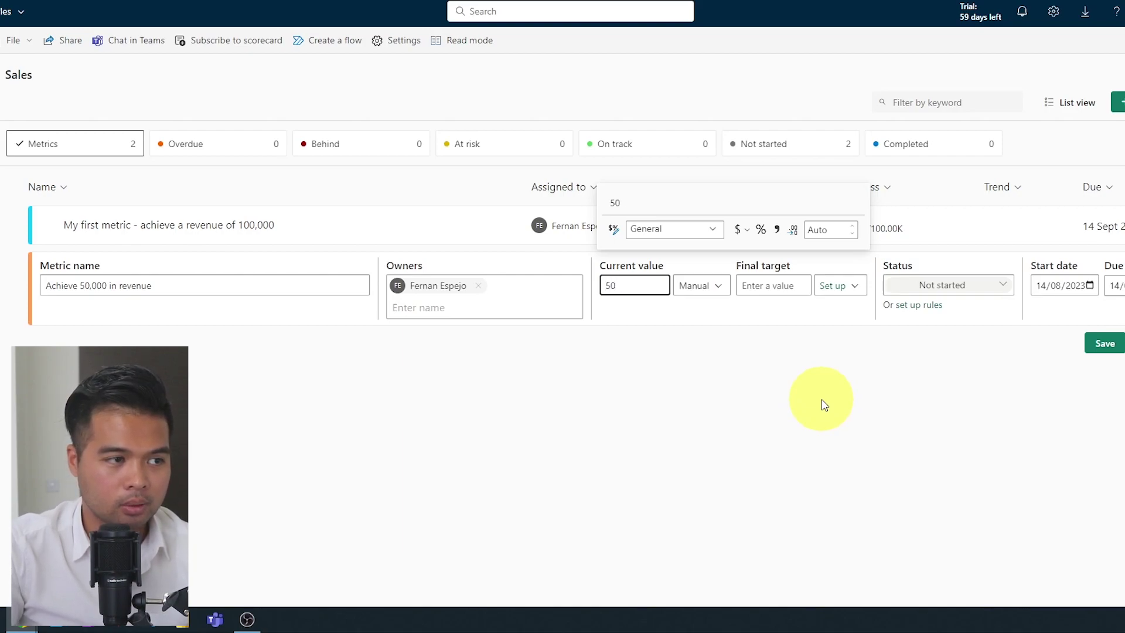
Give it 50K current value and 50K target, status Completed, and save it.
left_click(776, 285)
type("5000")
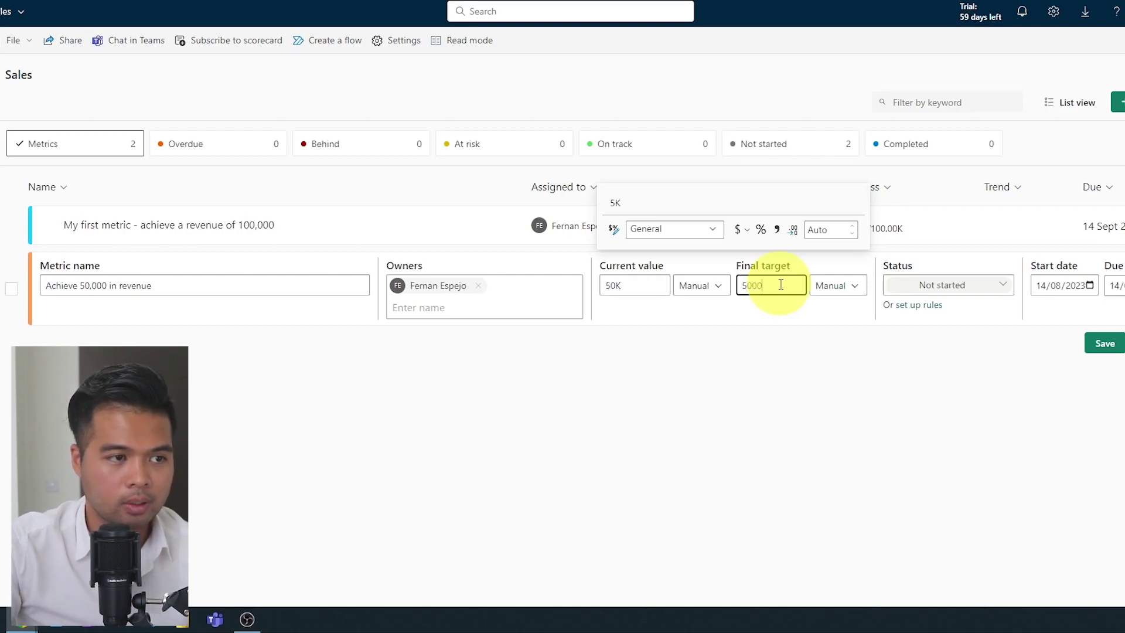
type("0")
left_click(917, 285)
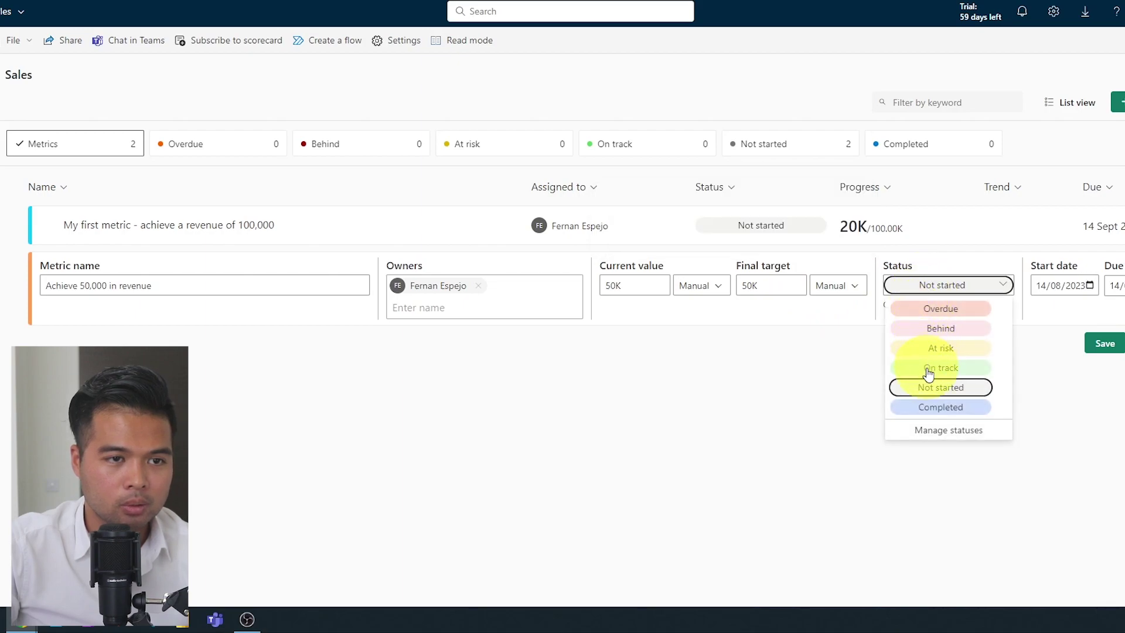
left_click(929, 369)
left_click(947, 286)
left_click(941, 408)
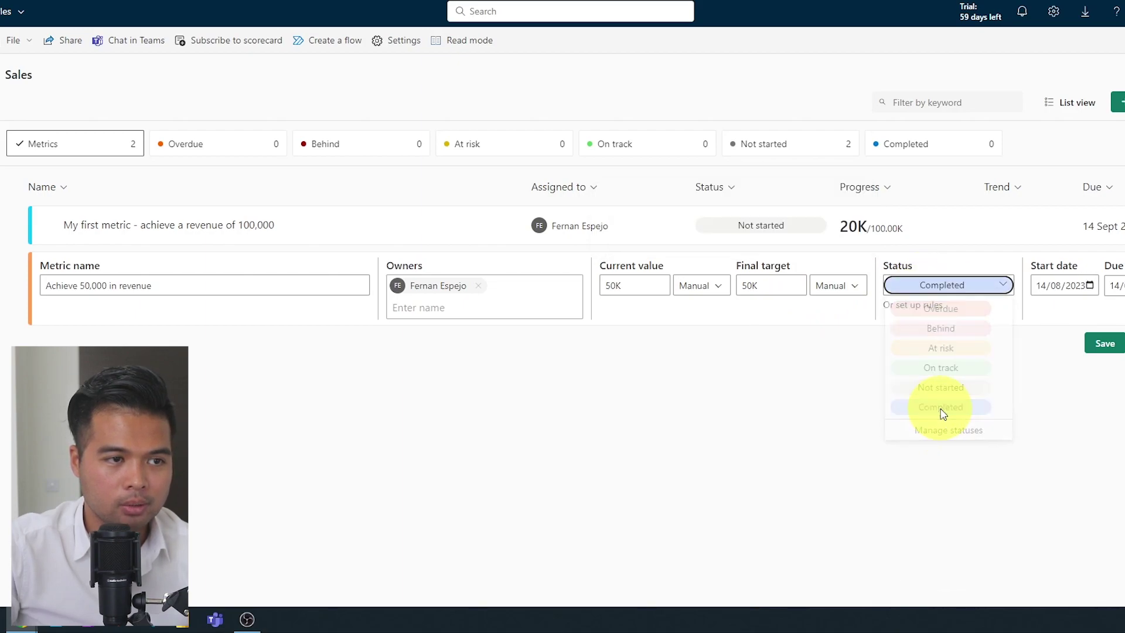
left_click(1104, 343)
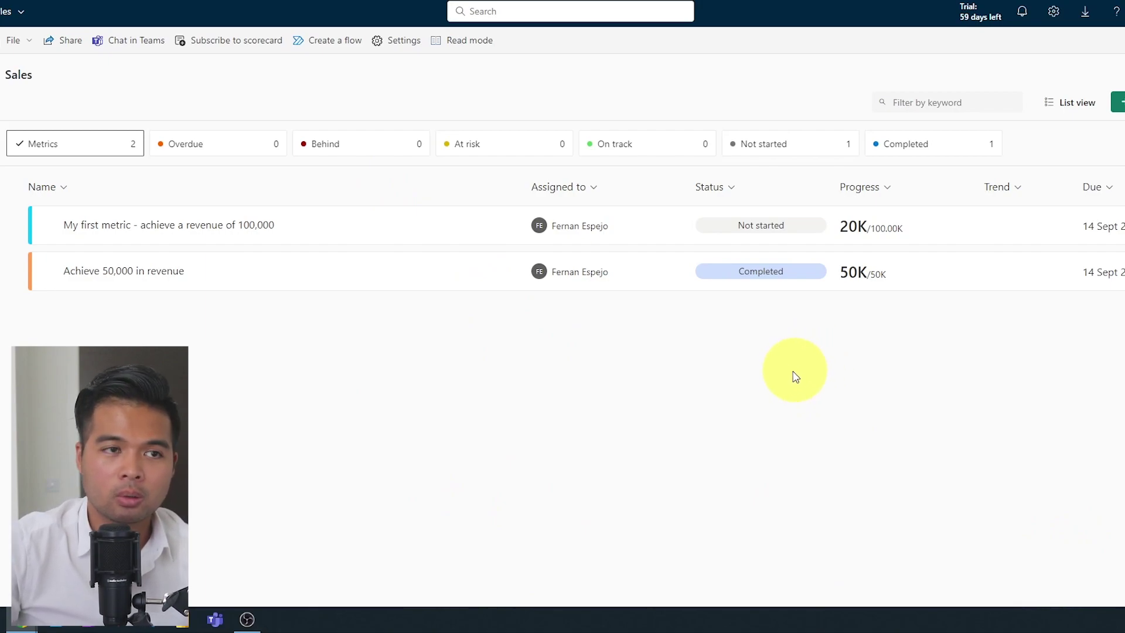
mouse_move(498, 246)
left_click(508, 224)
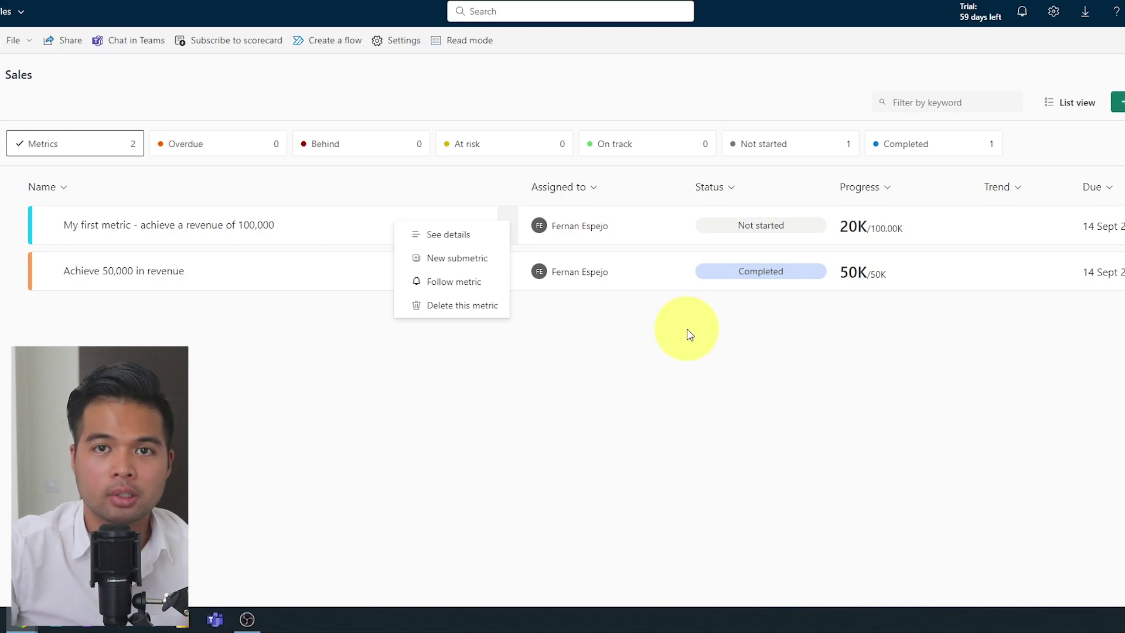
Drag 'Achieve 50,000 in revenue' under My first metric and expand the parent row to show it.
left_click_drag(55, 281, 101, 258)
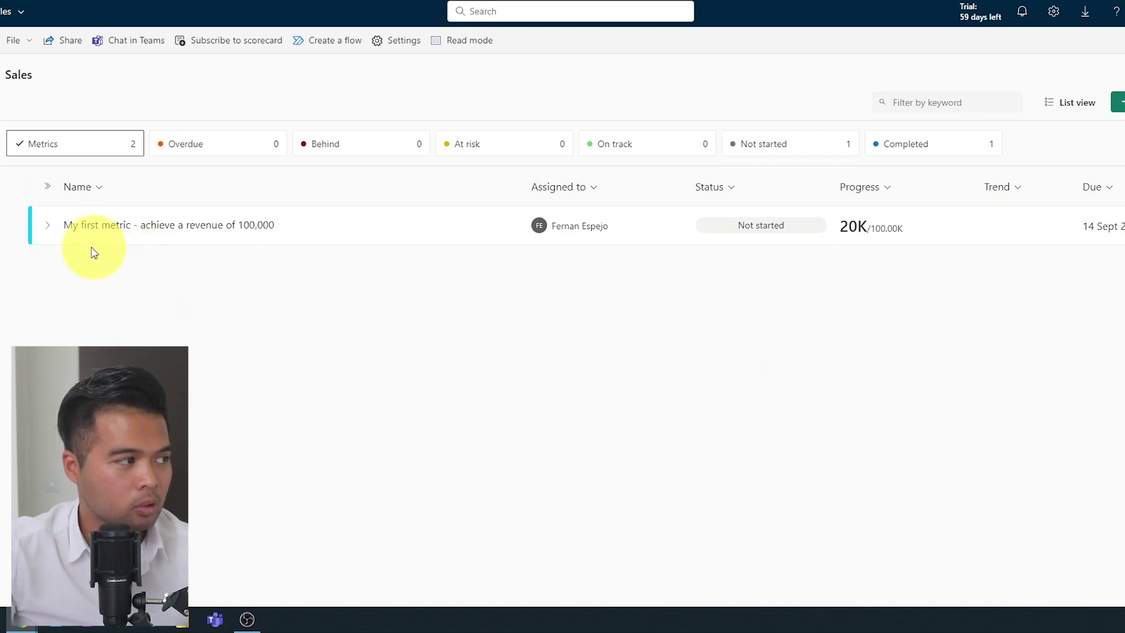
left_click(48, 225)
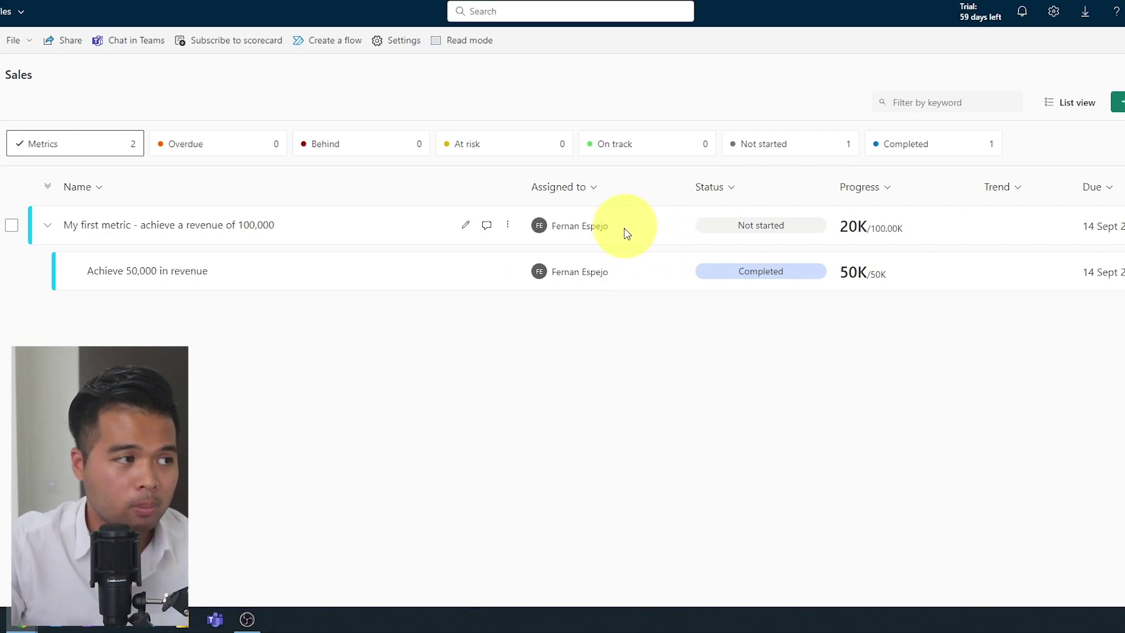
left_click(48, 225)
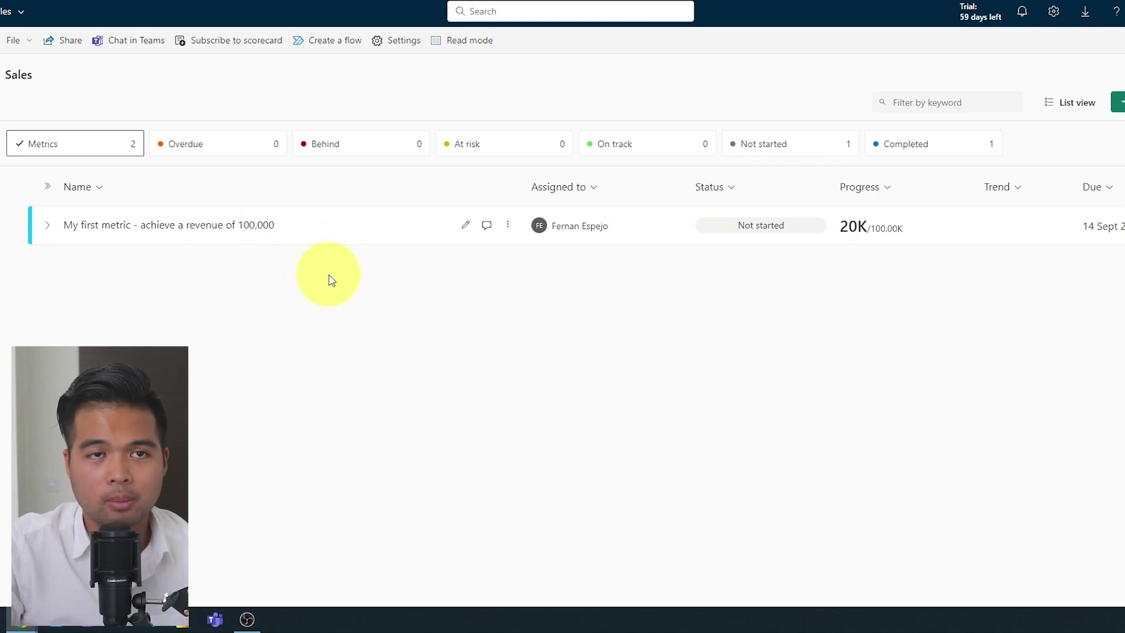
left_click(47, 224)
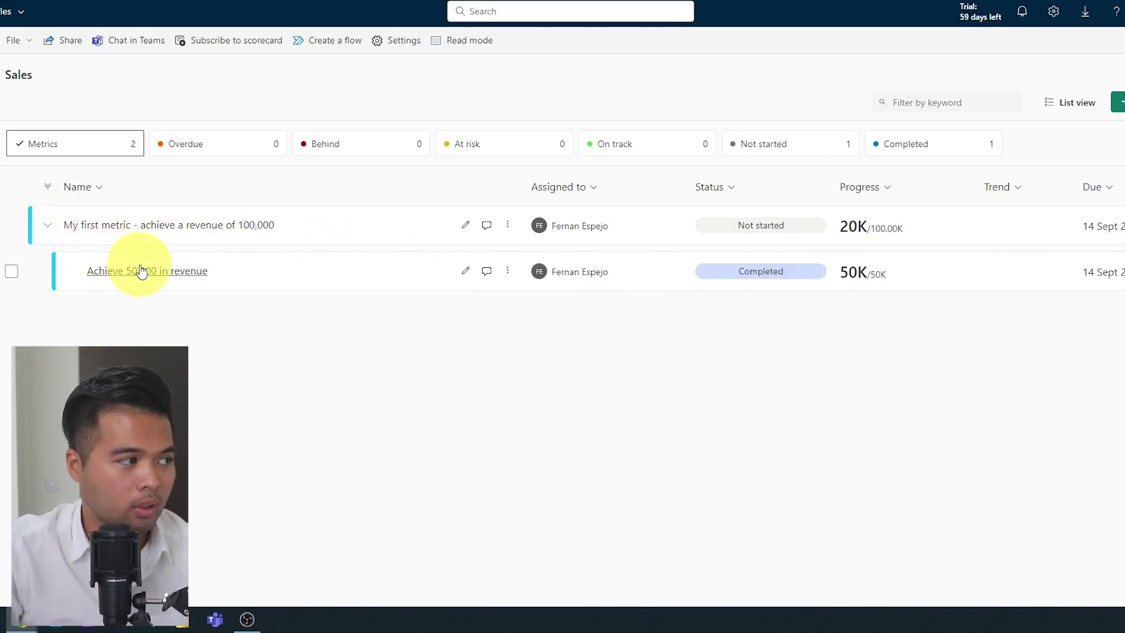
left_click_drag(137, 293, 30, 258)
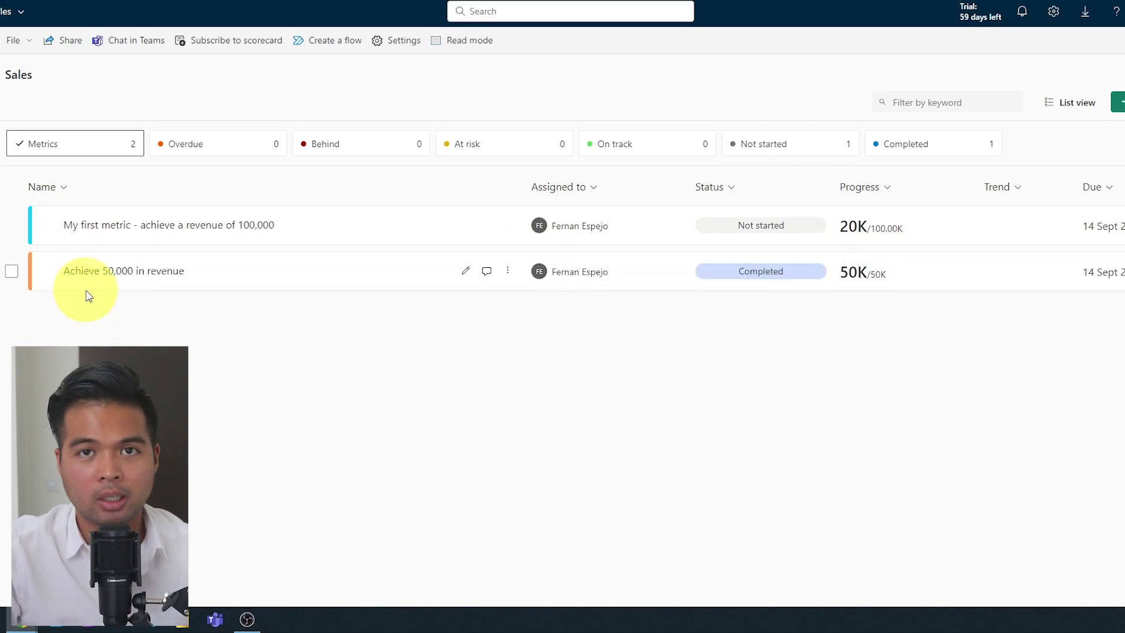
left_click_drag(55, 281, 133, 266)
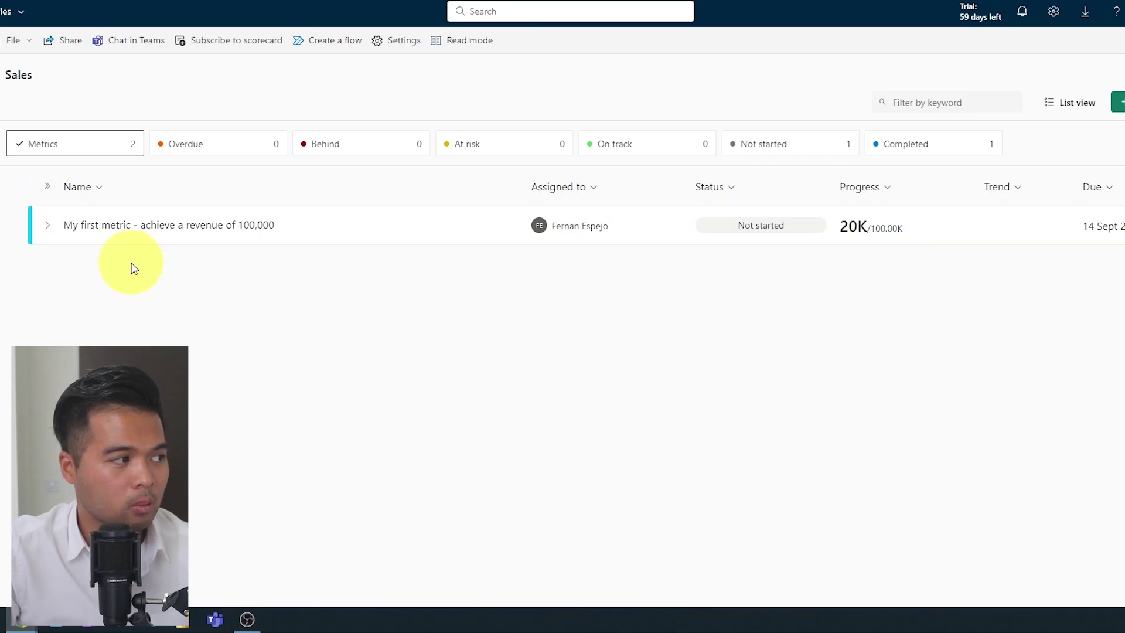
left_click(53, 229)
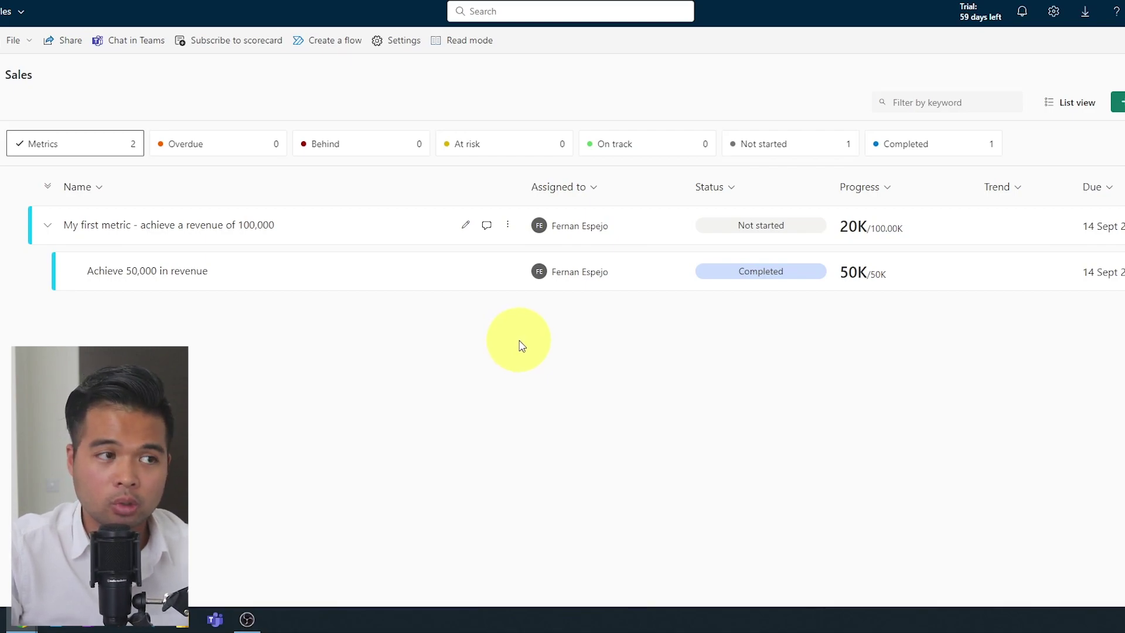
Apply the view's column settings so the list shows Trend and Due columns.
left_click(594, 197)
mouse_move(597, 261)
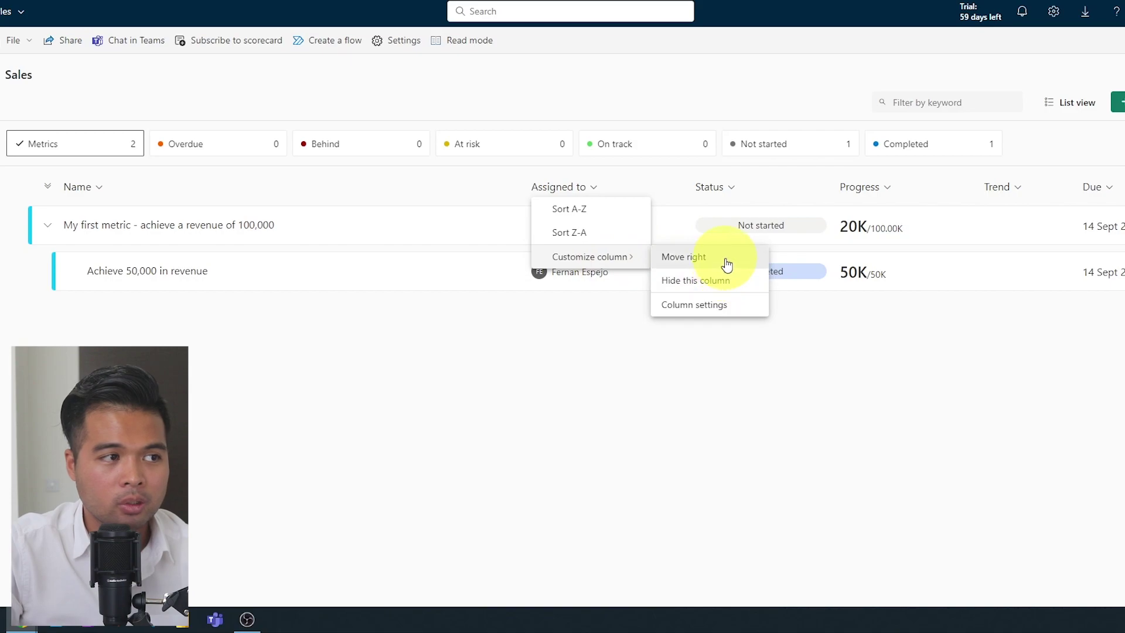
left_click(715, 305)
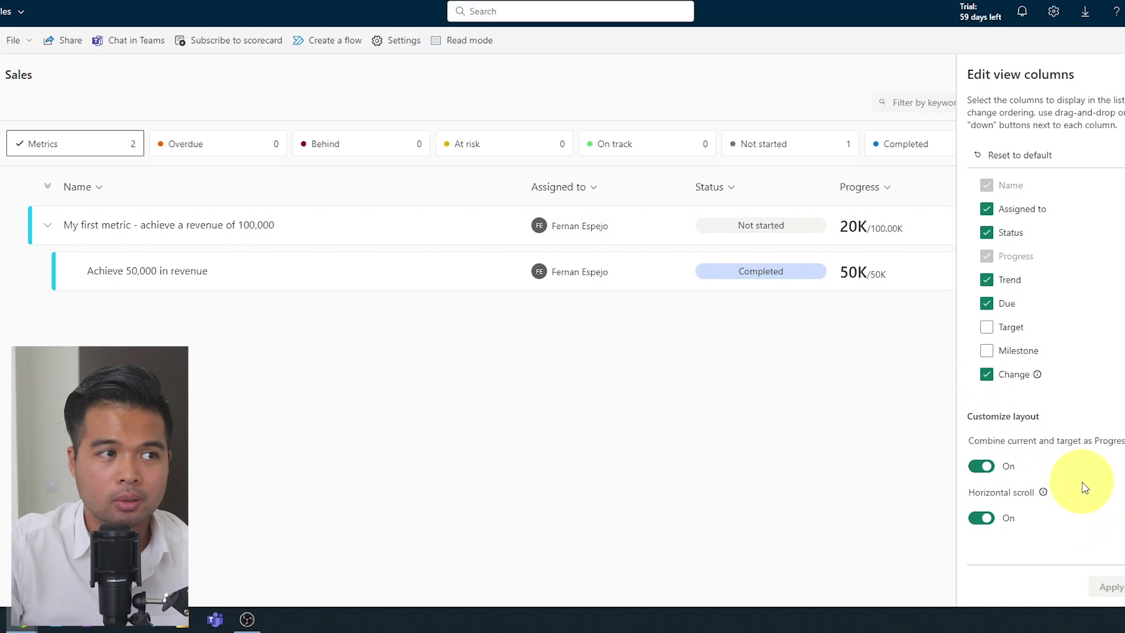
left_click(539, 414)
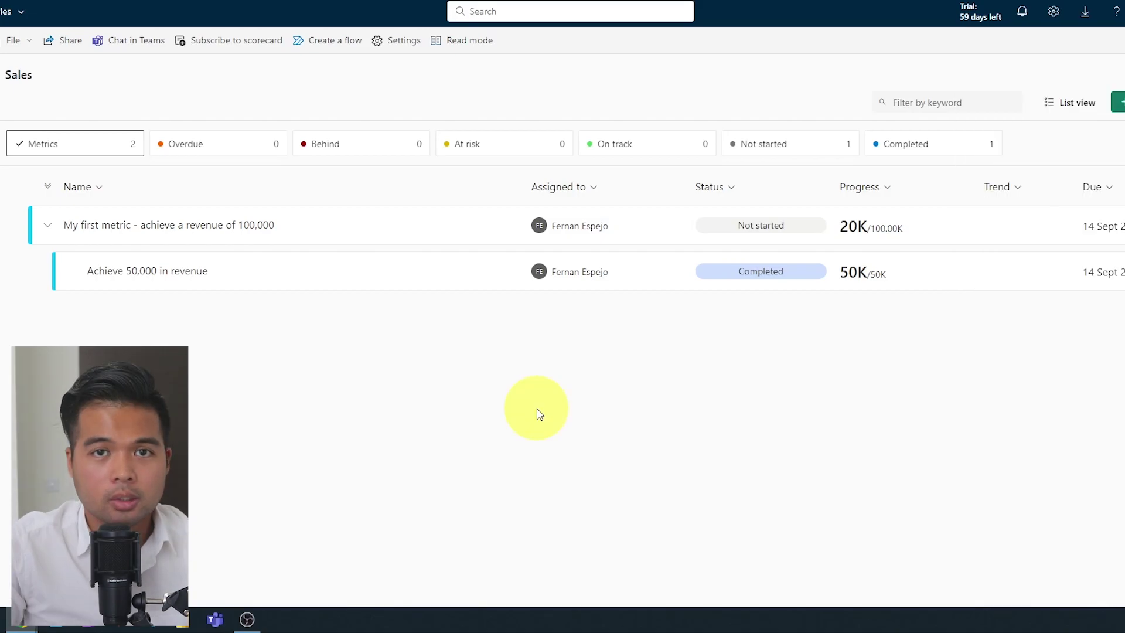
left_click(248, 224)
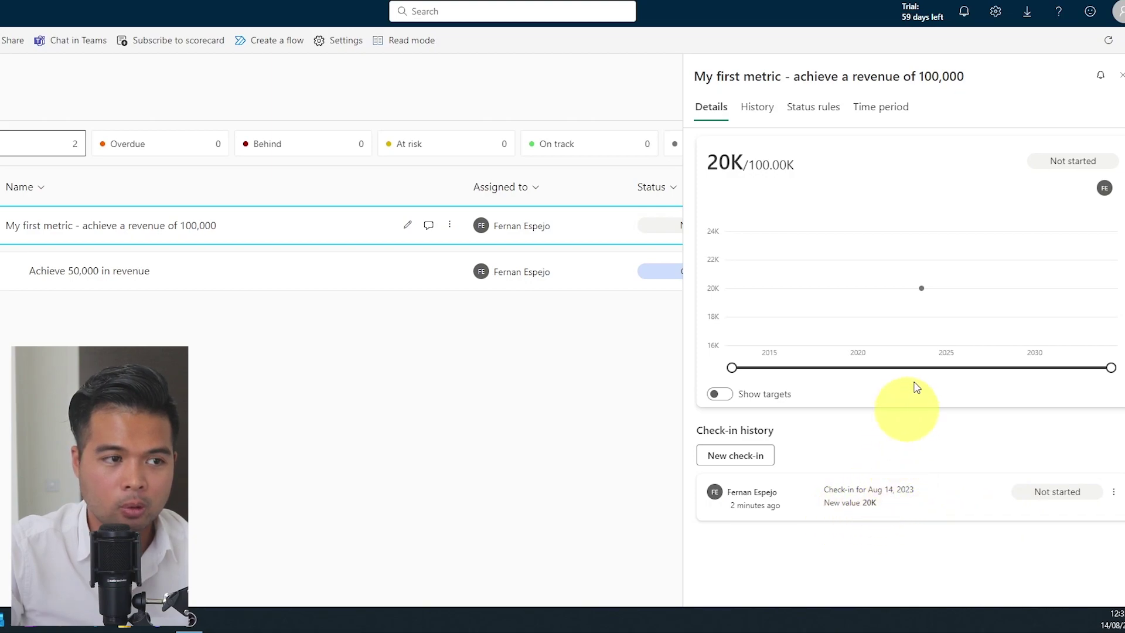
mouse_move(929, 293)
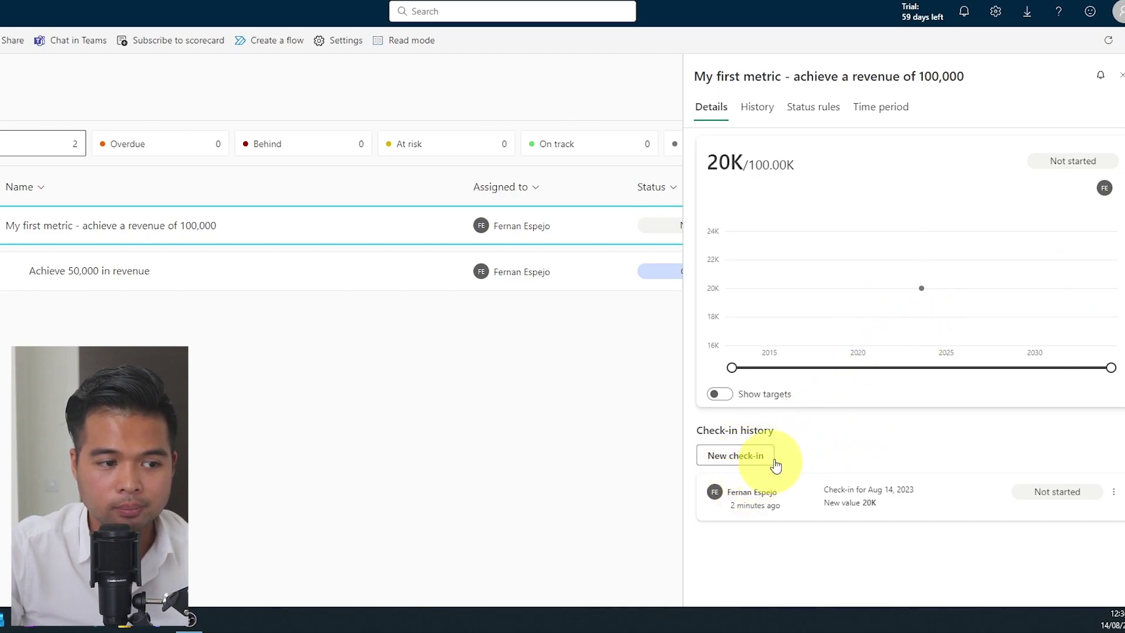
left_click(769, 461)
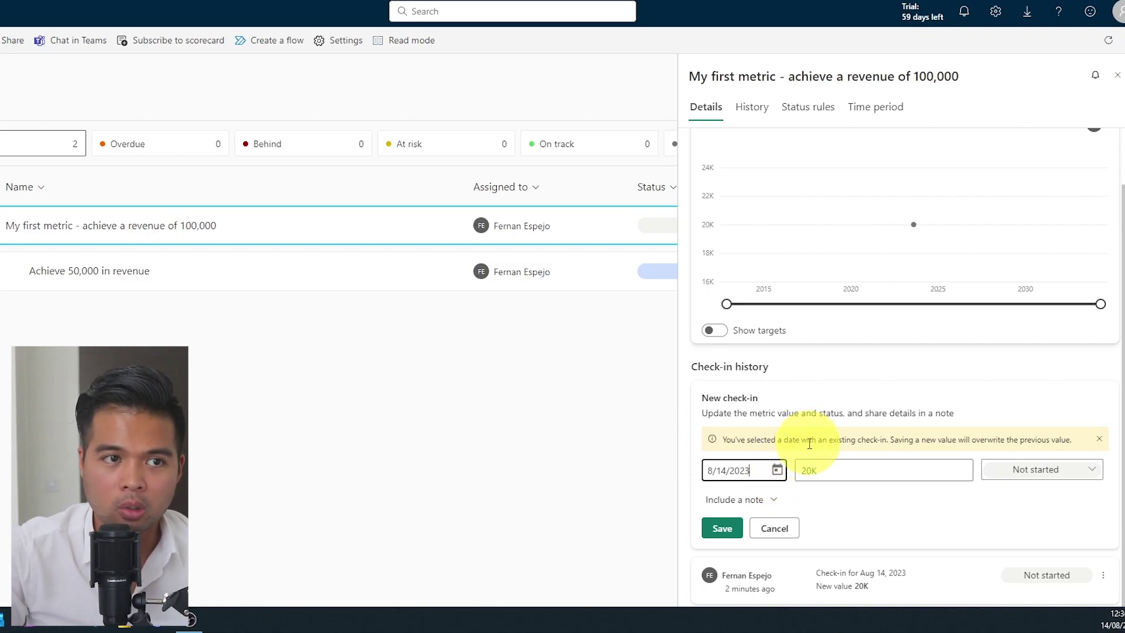
left_click(777, 470)
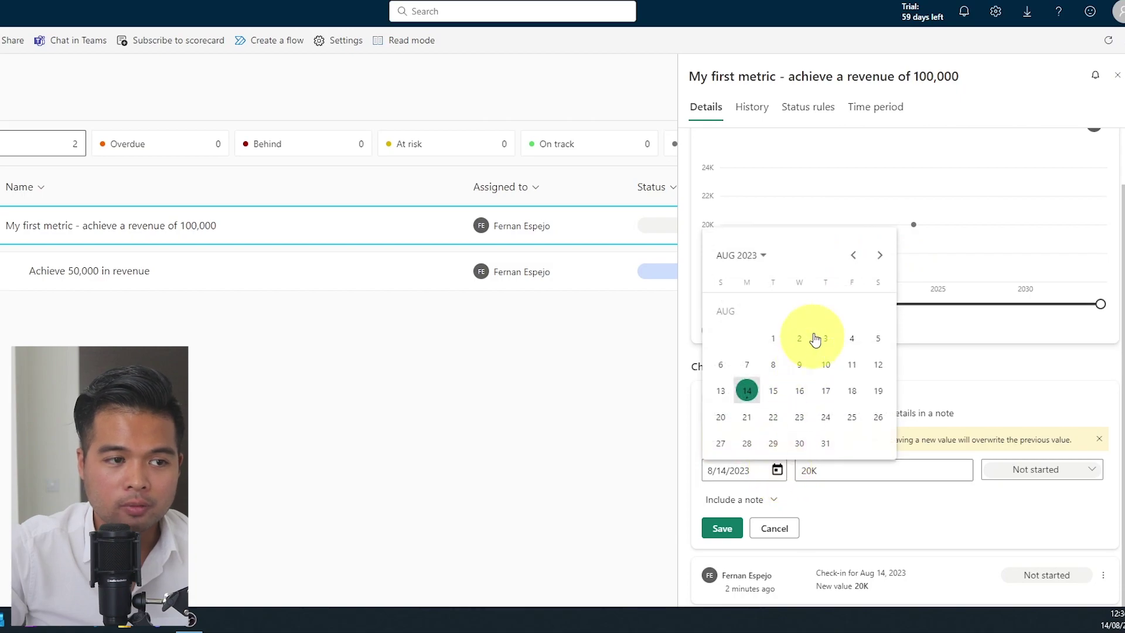
left_click(773, 338)
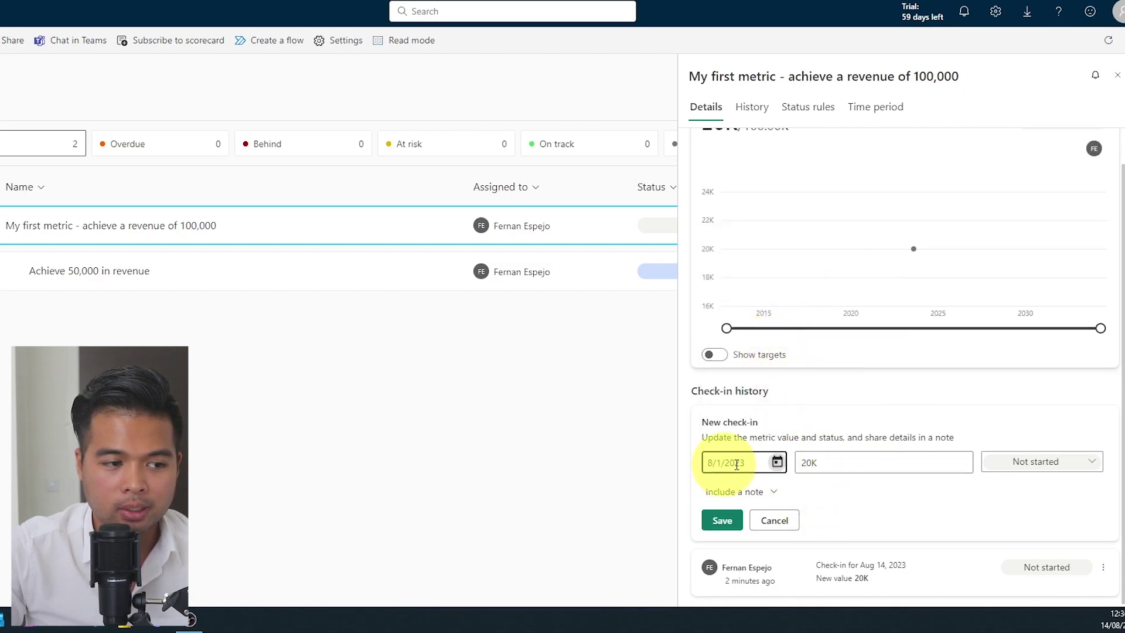
left_click(796, 465)
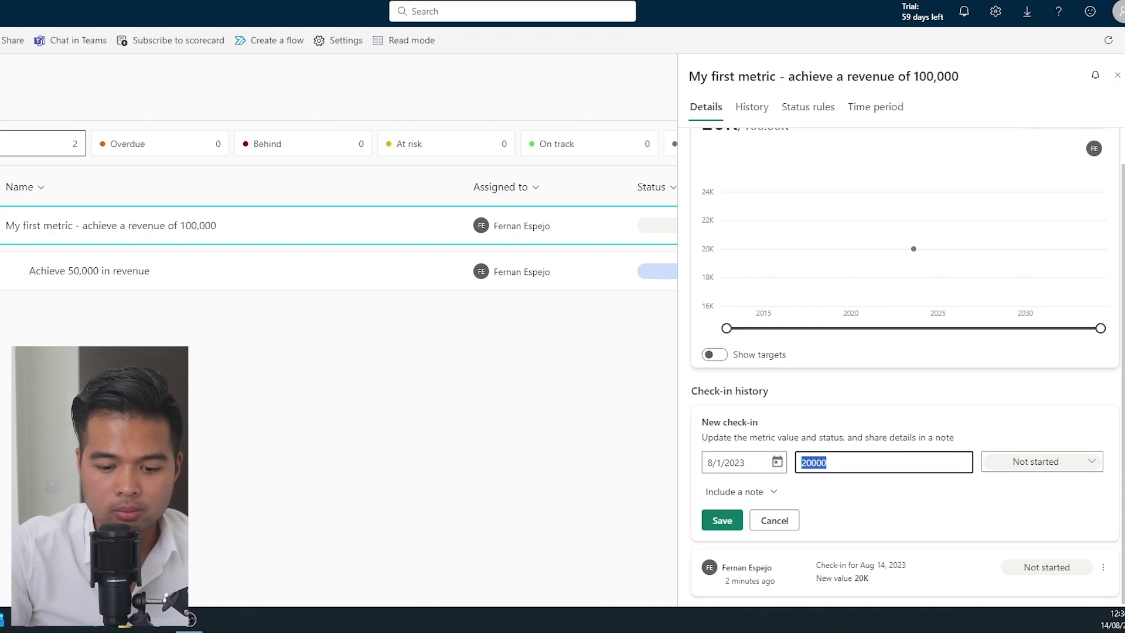
type("15000")
left_click(1018, 466)
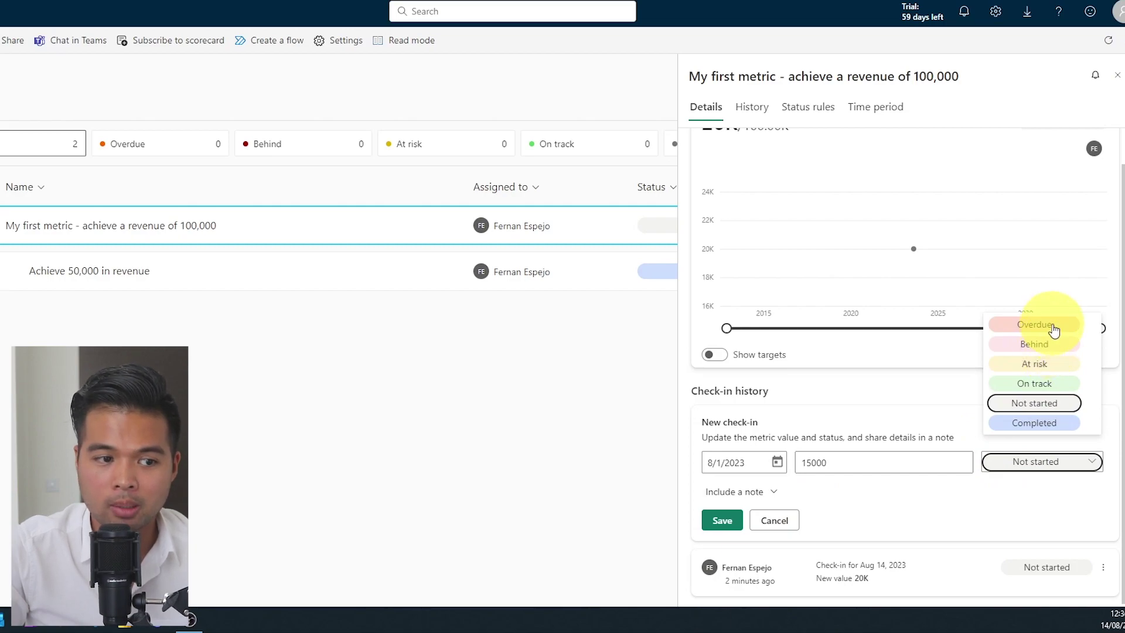
left_click(1045, 348)
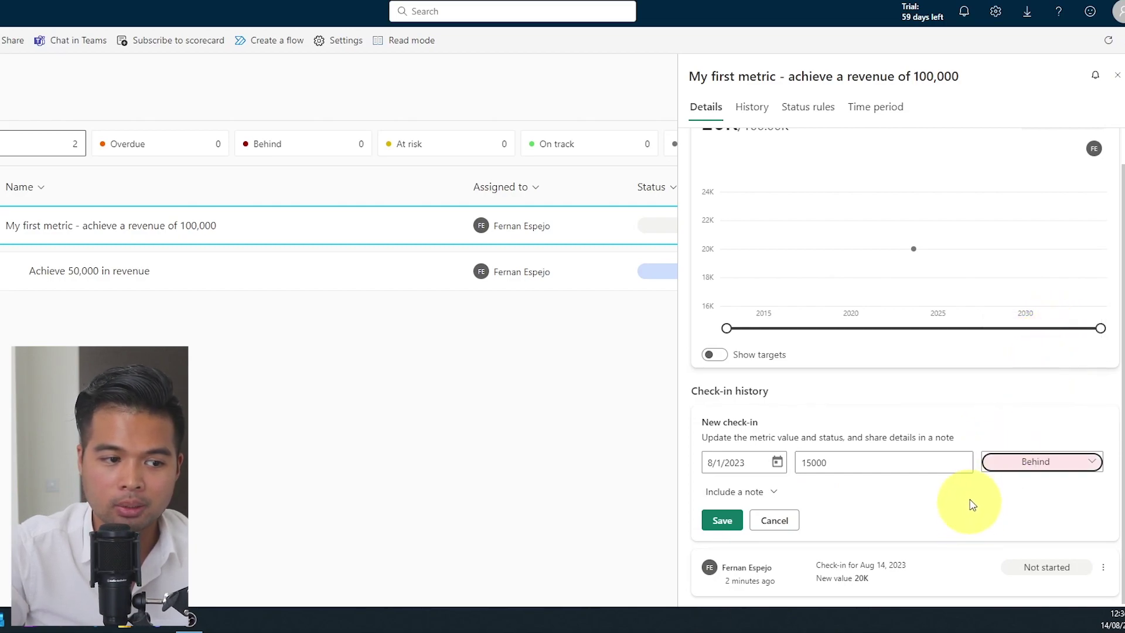
left_click(770, 492)
scroll(808, 474, "down", 2)
left_click(822, 460)
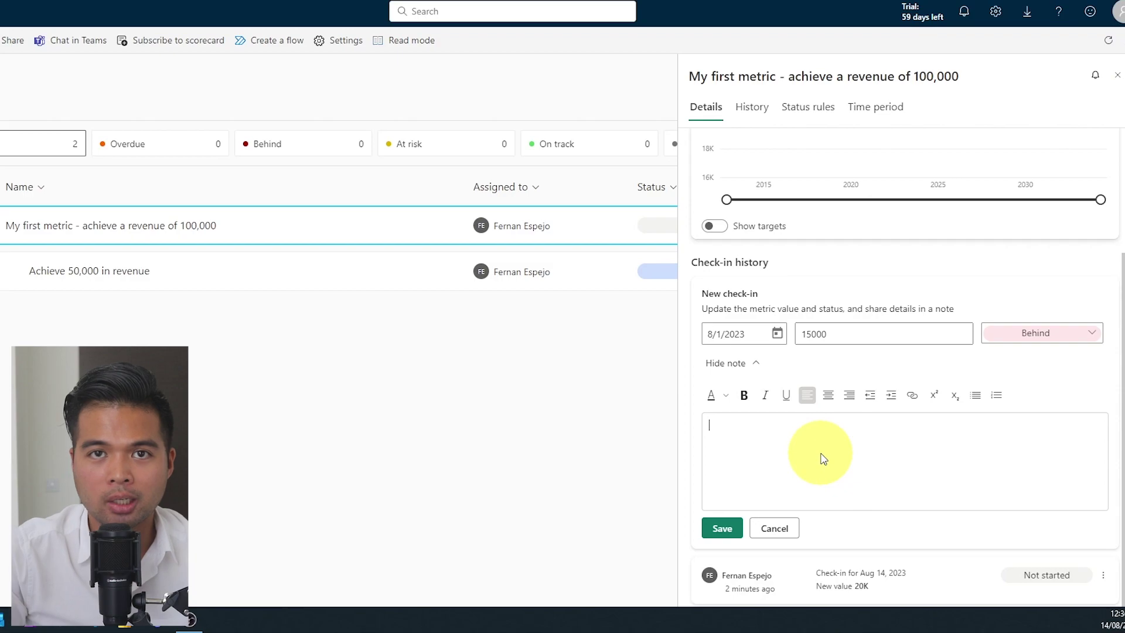
type("@")
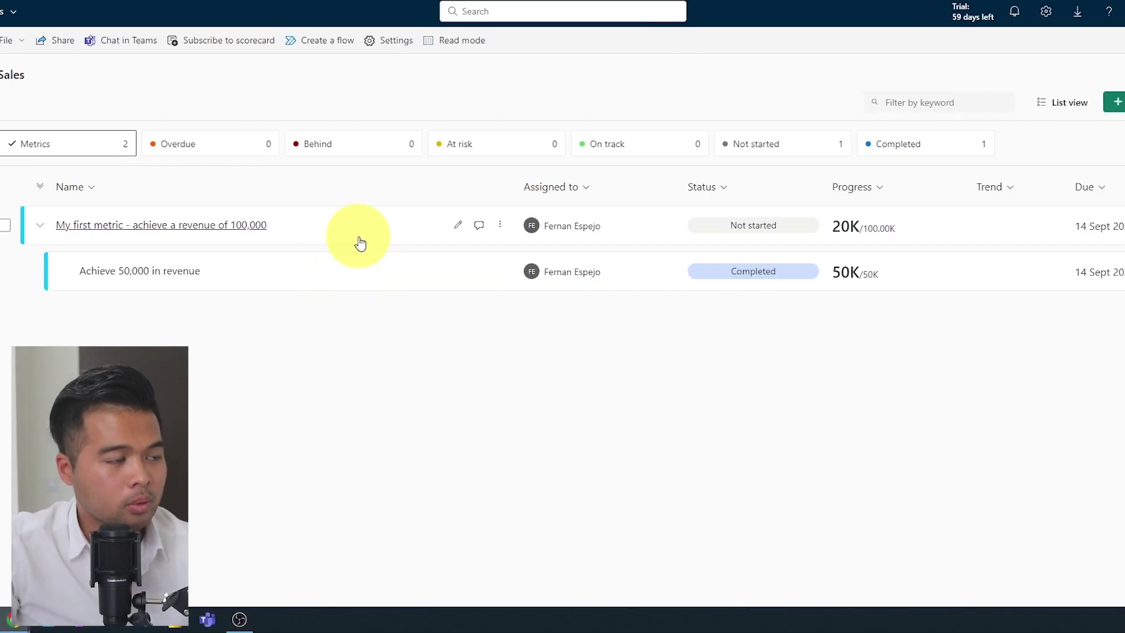
Edit My first metric inline, viewing the Status list and Manage statuses pane without changes.
left_click(457, 235)
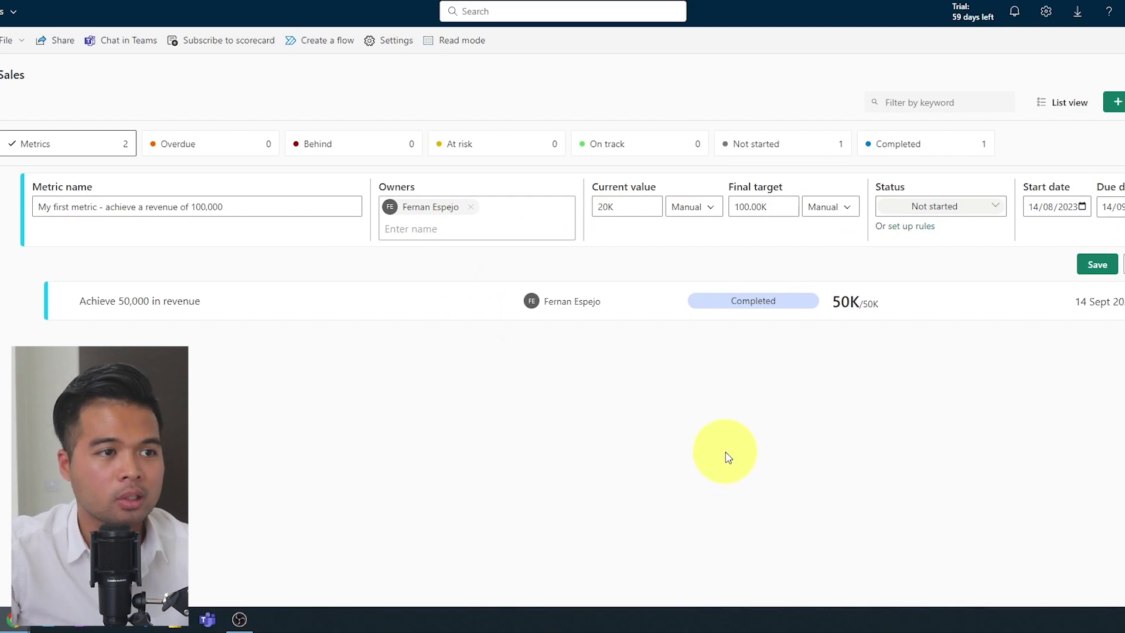
left_click(1000, 211)
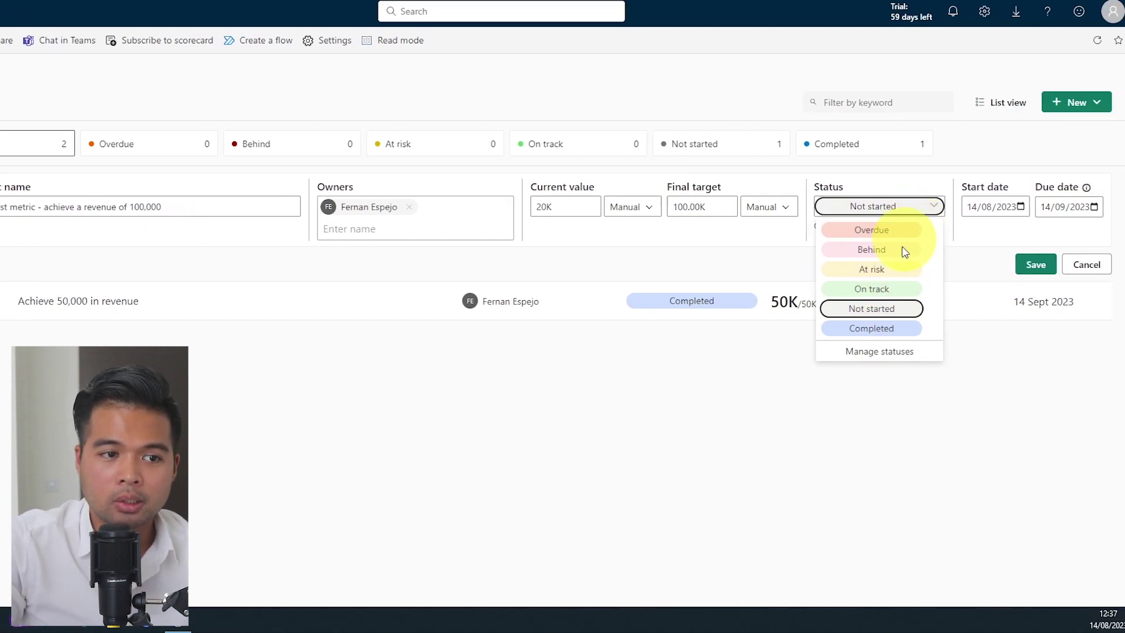
left_click(884, 352)
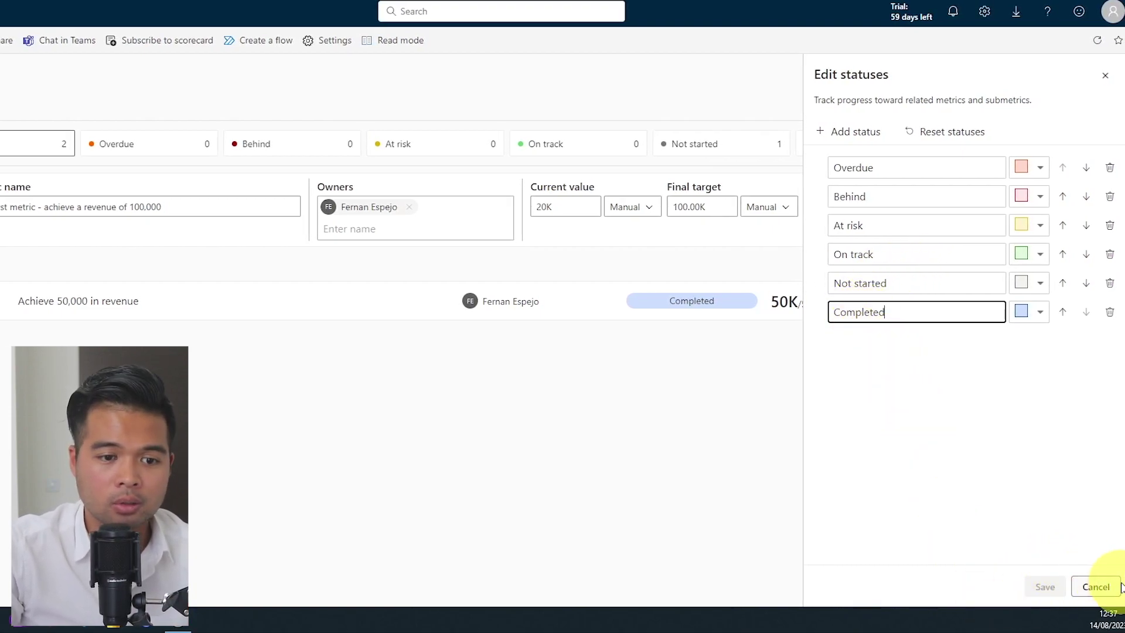
left_click(1094, 586)
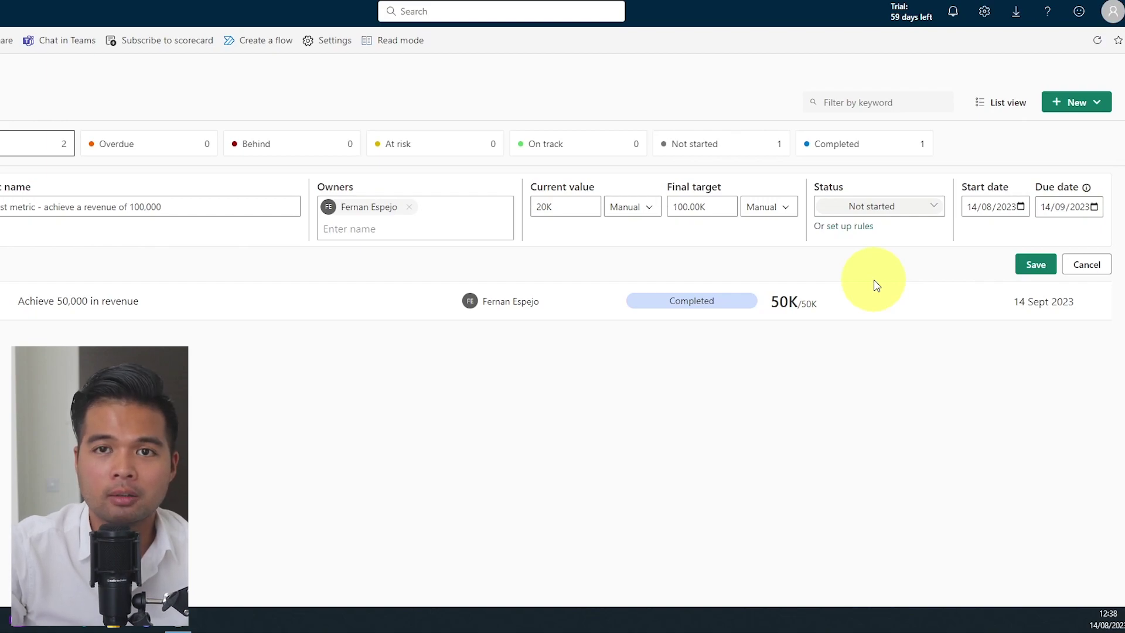
left_click(867, 230)
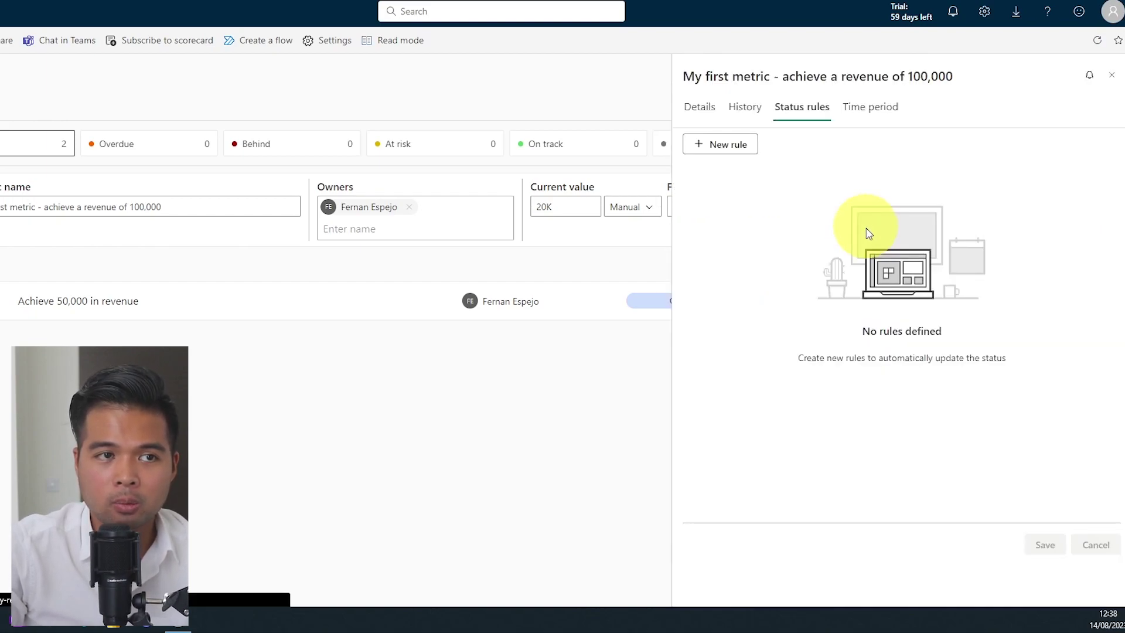
left_click(729, 150)
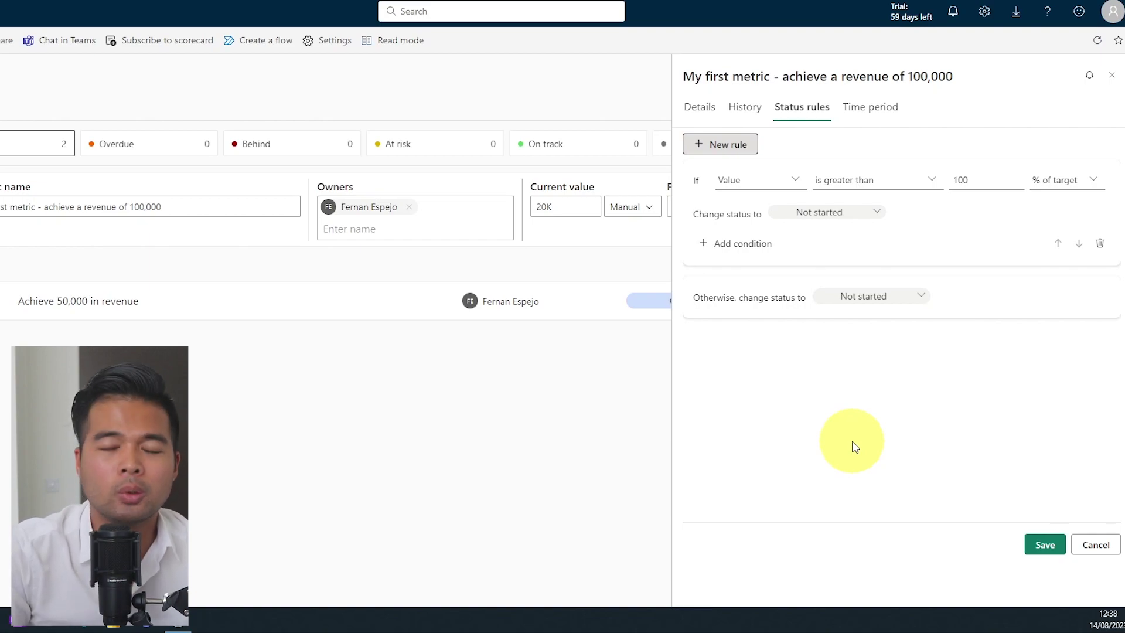
left_click(1096, 542)
left_click(1116, 79)
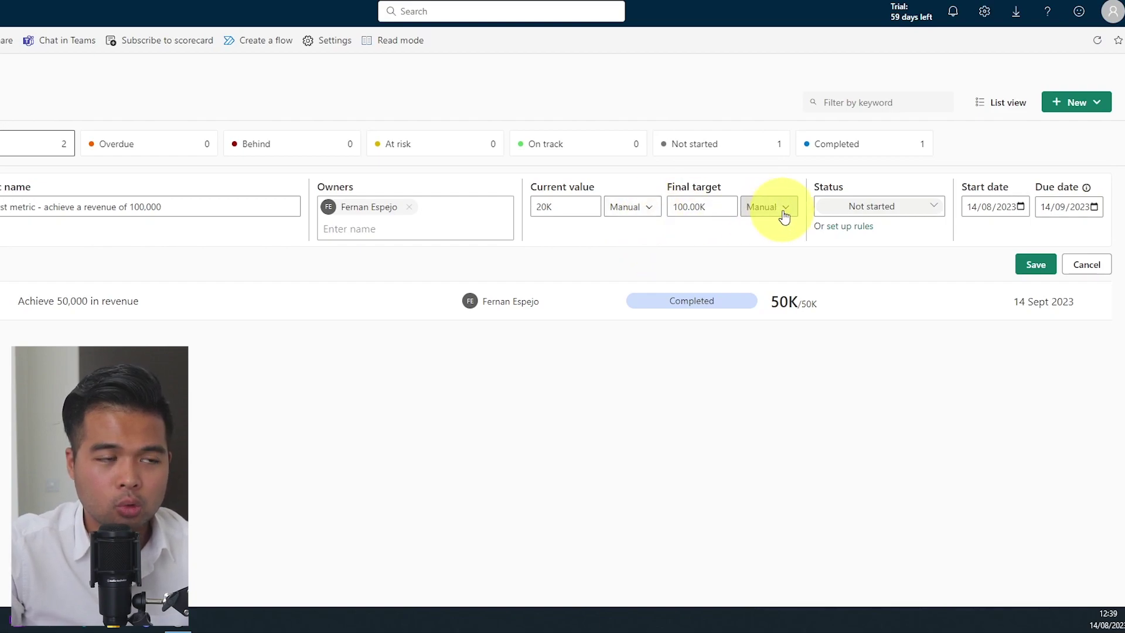
left_click(650, 209)
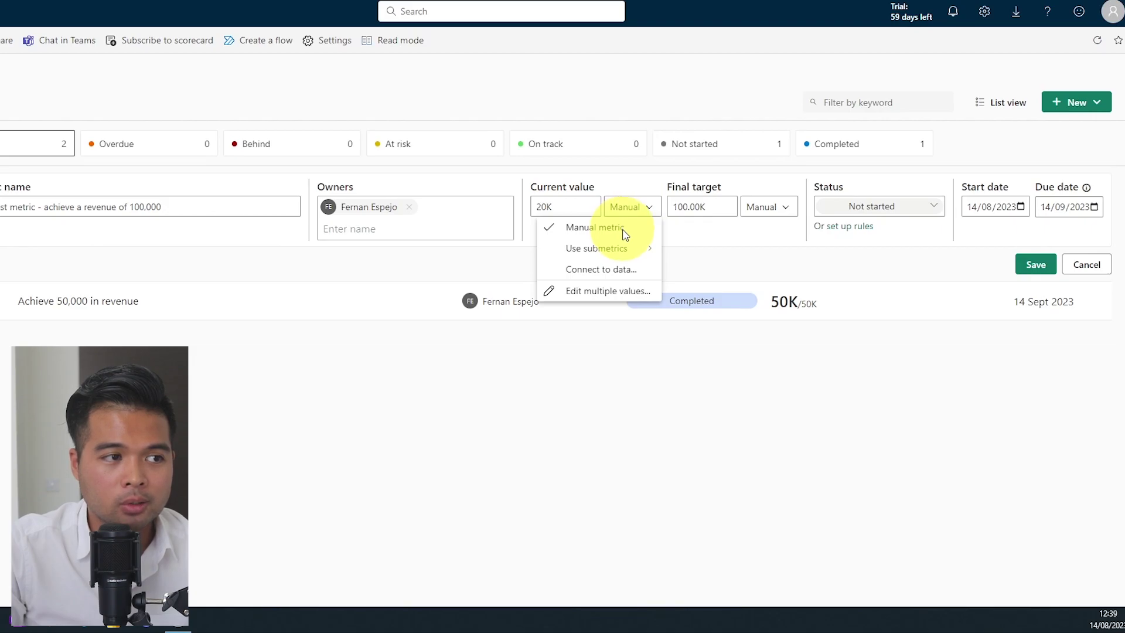
left_click(623, 300)
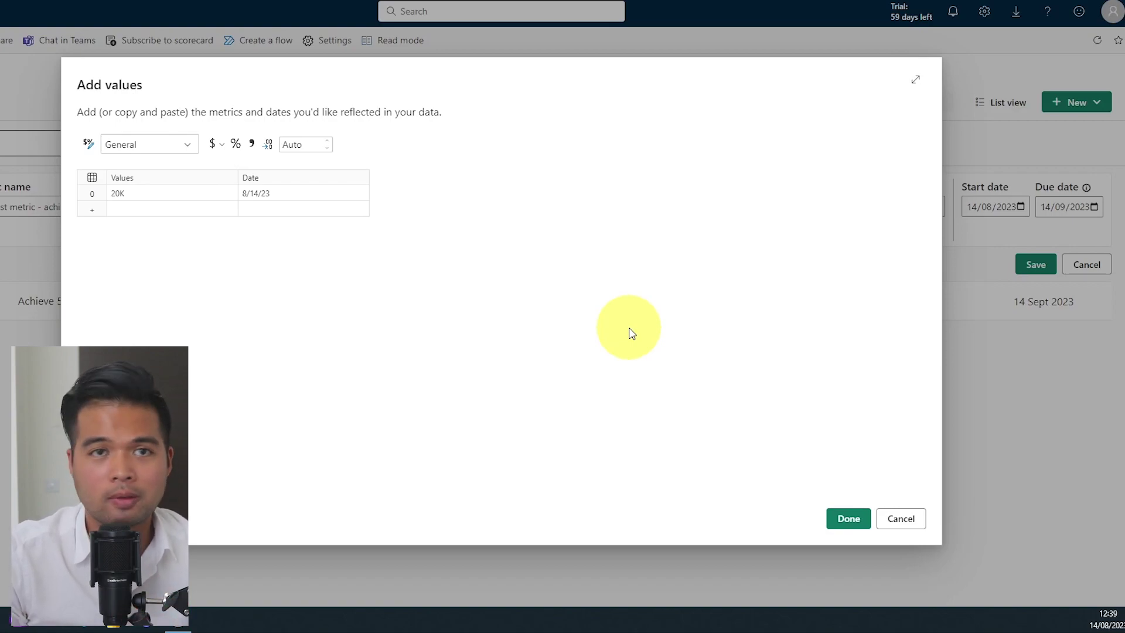
left_click(900, 518)
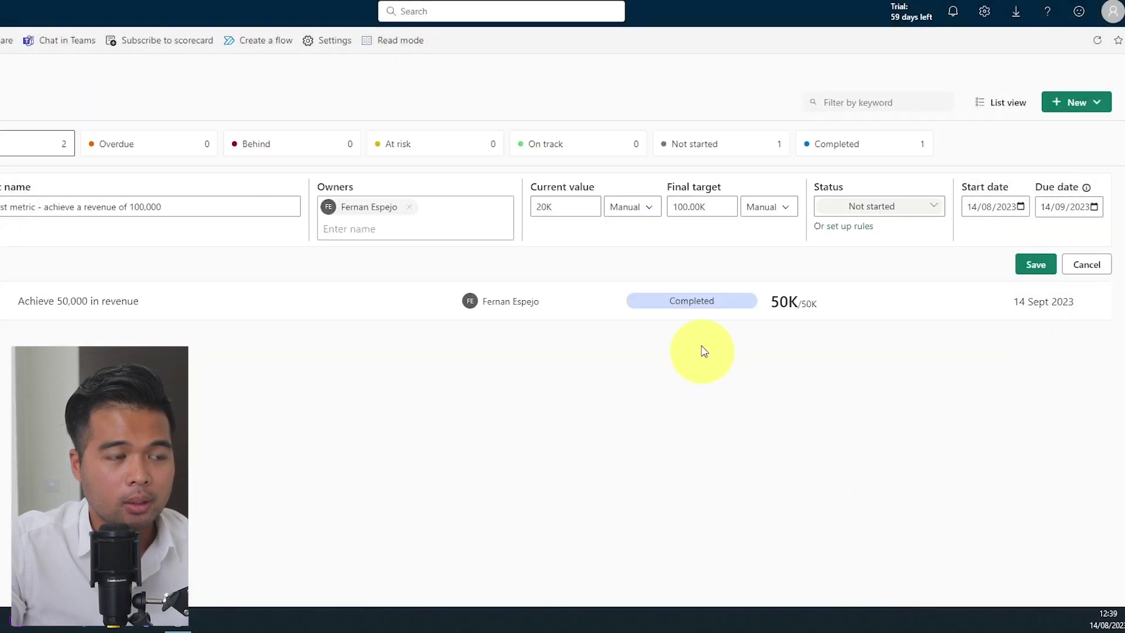
Try a SUM-of-submetrics current value, then revert to a manual current value of 20000.
left_click(650, 214)
mouse_move(628, 252)
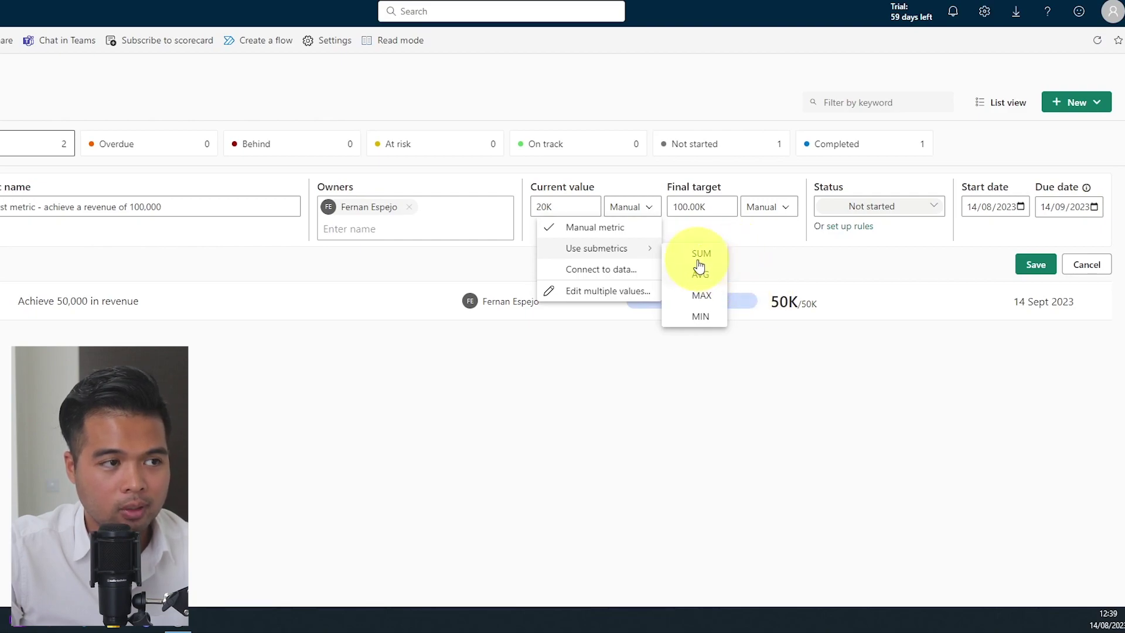
left_click(698, 253)
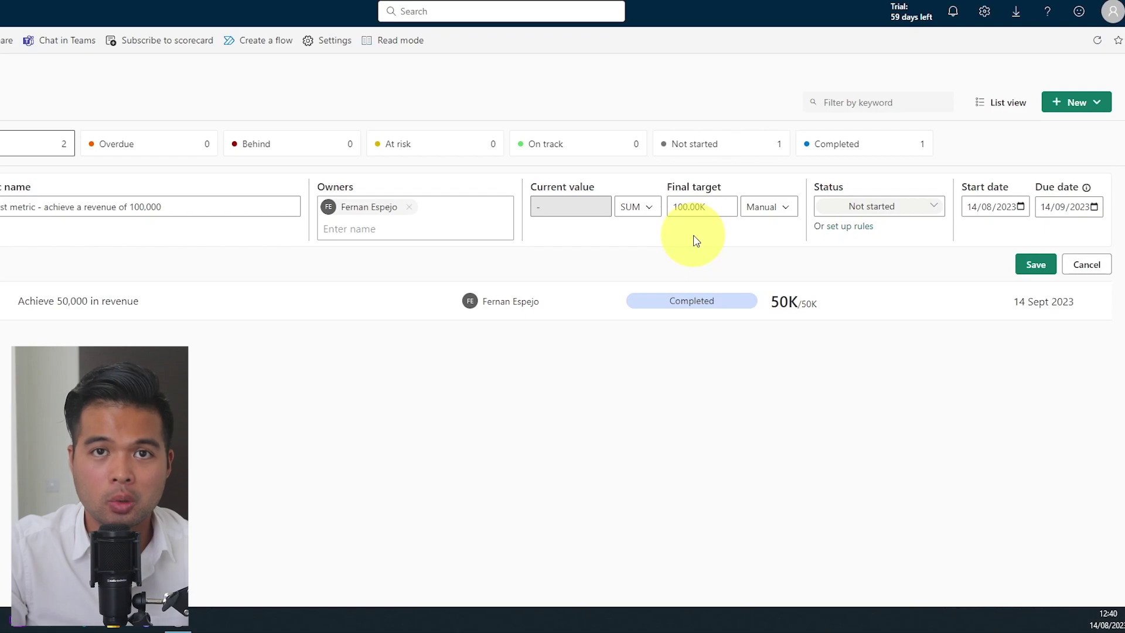
left_click(642, 206)
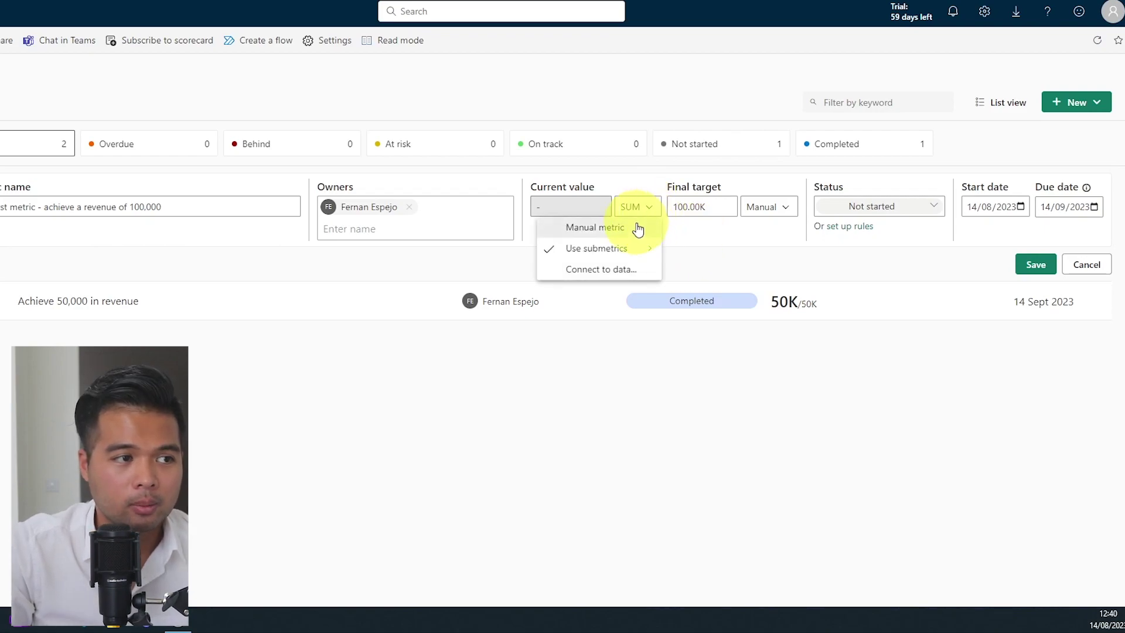
left_click(638, 228)
left_click(591, 207)
type("2")
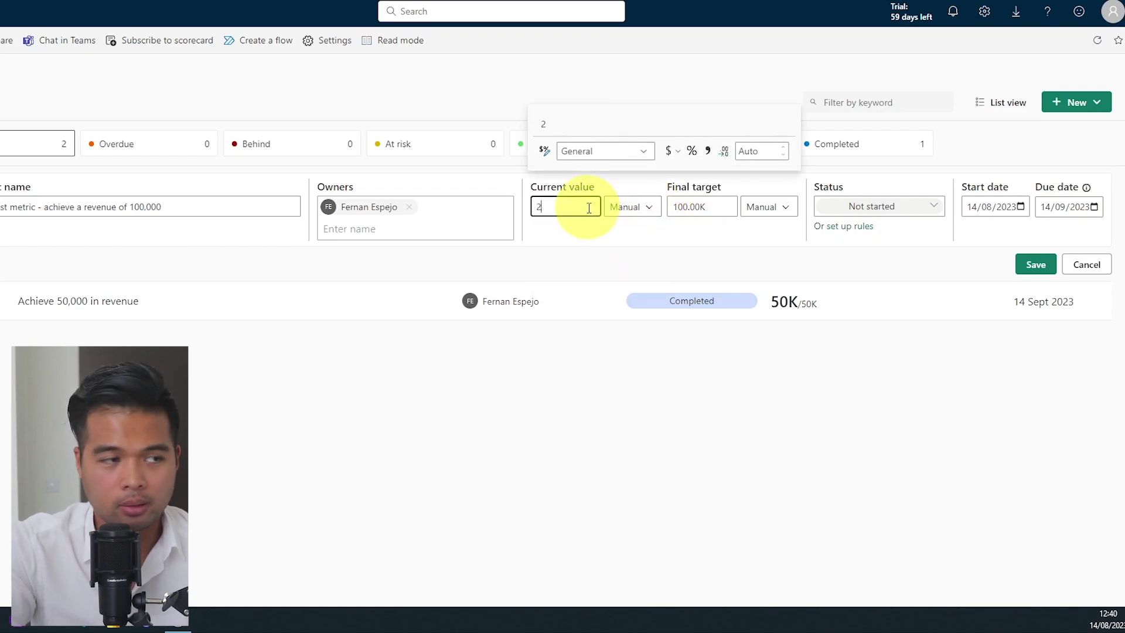
type("0000")
left_click(633, 208)
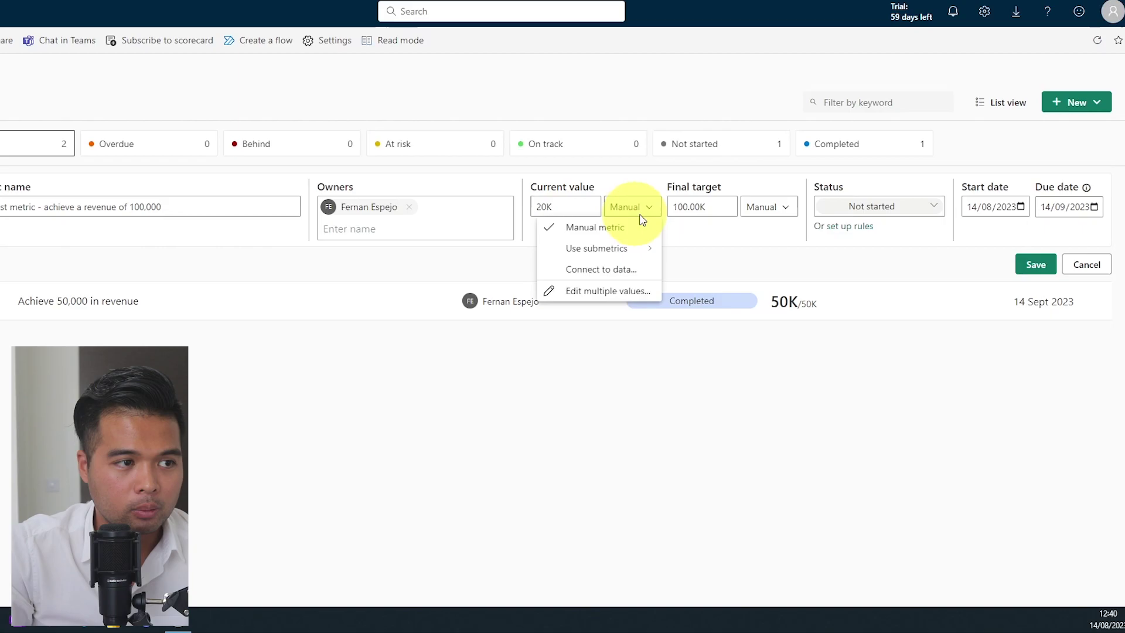
Link the current value to the 687 Active Headcount card in People & Diversity and save.
left_click(624, 271)
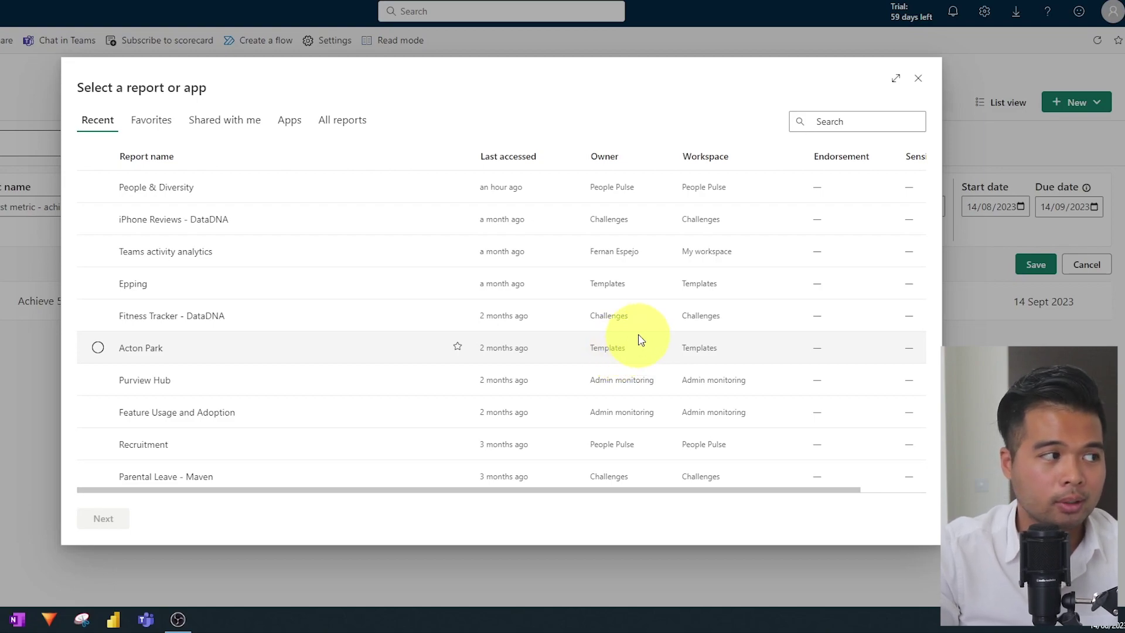
left_click(96, 189)
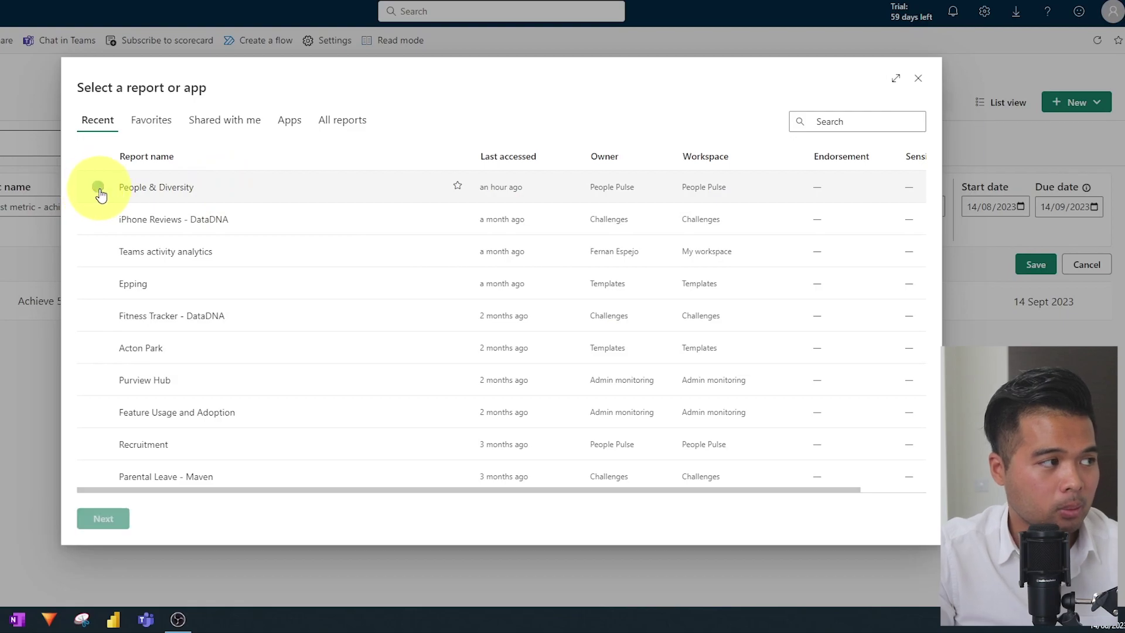
left_click(106, 519)
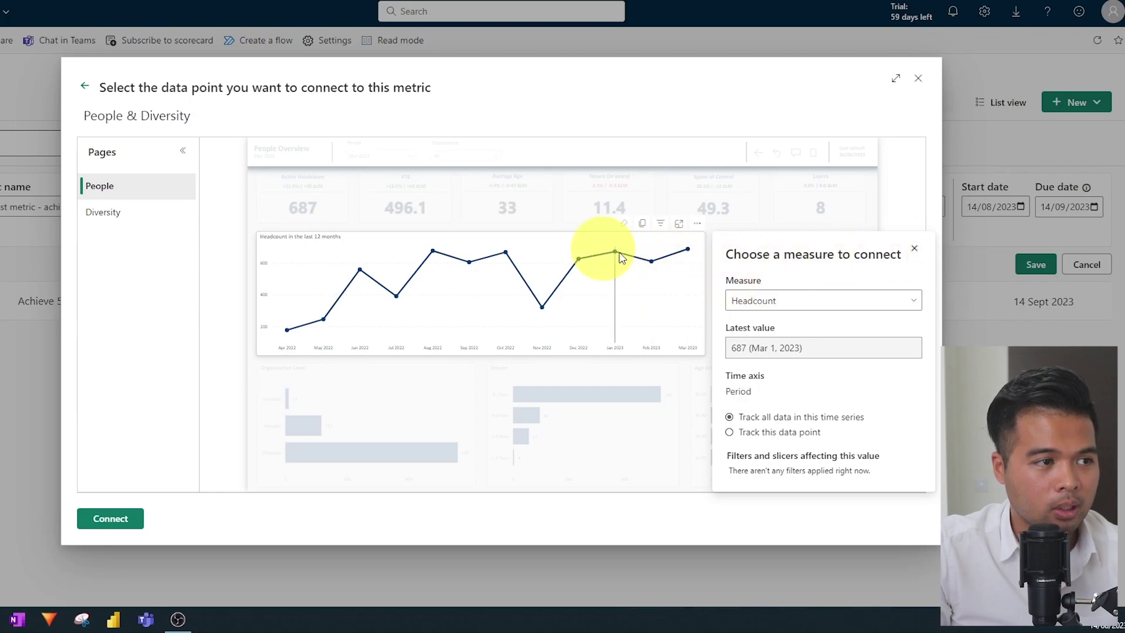
left_click(914, 248)
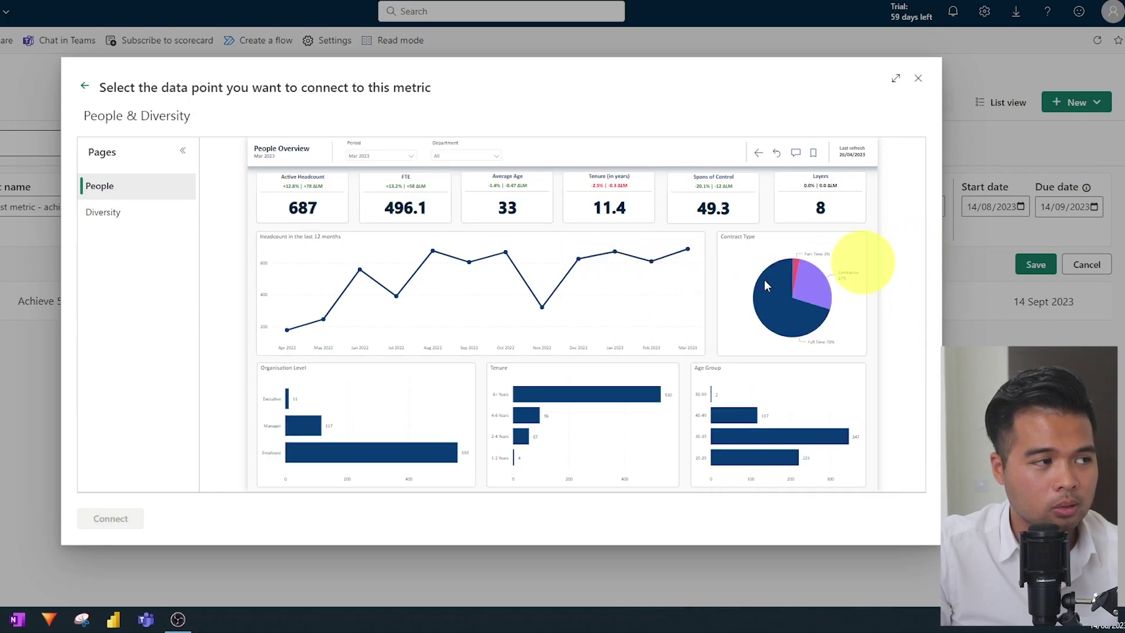
left_click(305, 221)
left_click(106, 527)
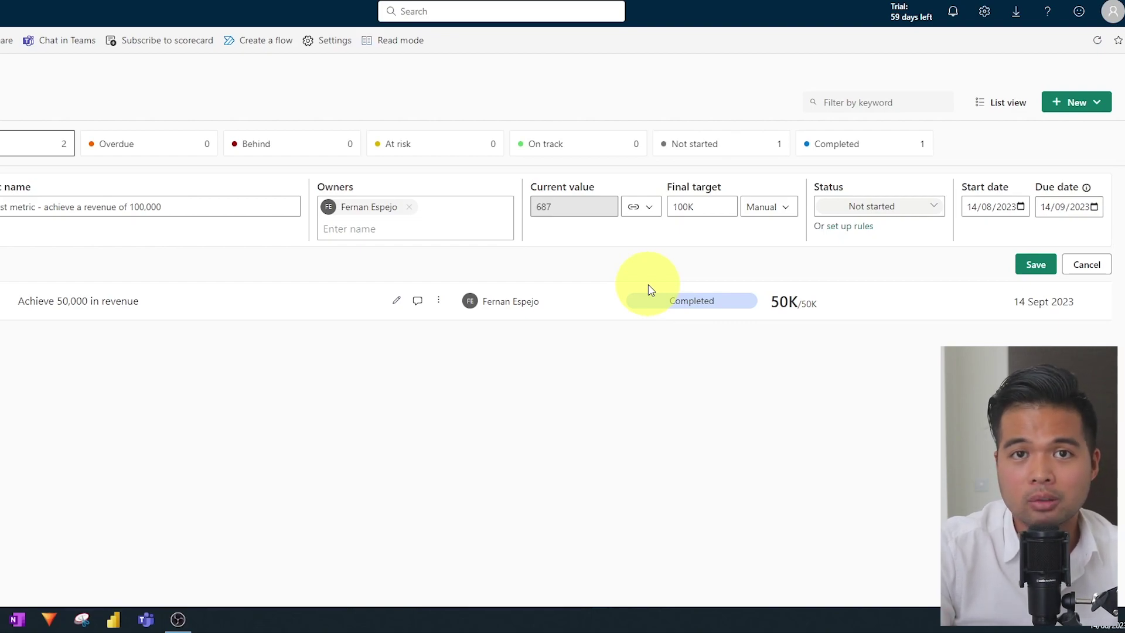
left_click(1033, 266)
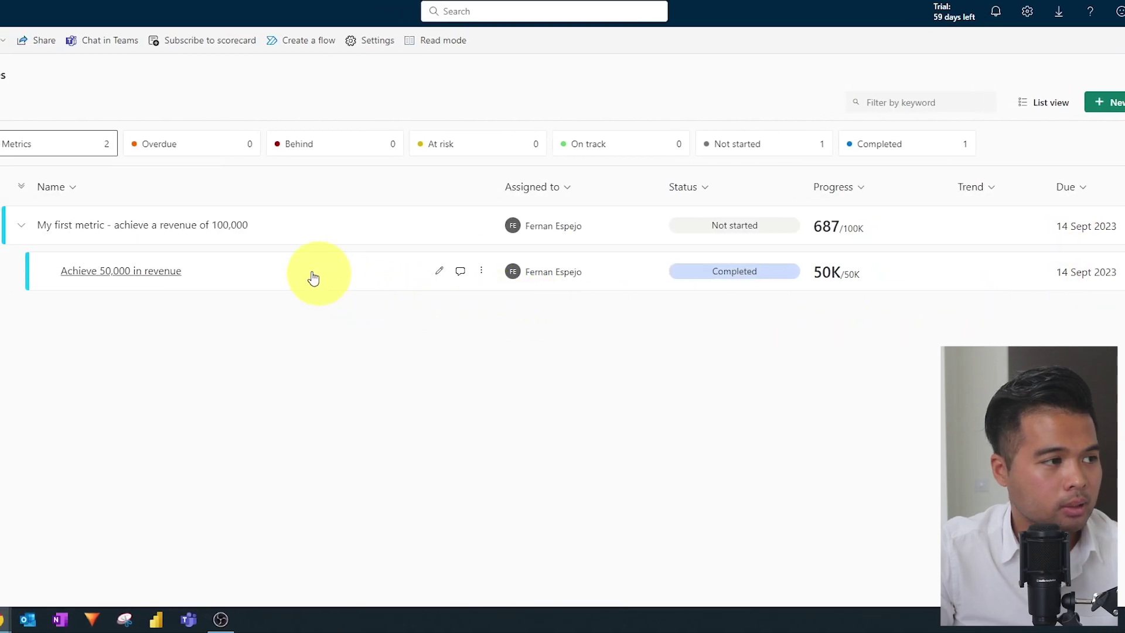
Follow My first metric from its details view, then return to the Metrics hub.
left_click(245, 226)
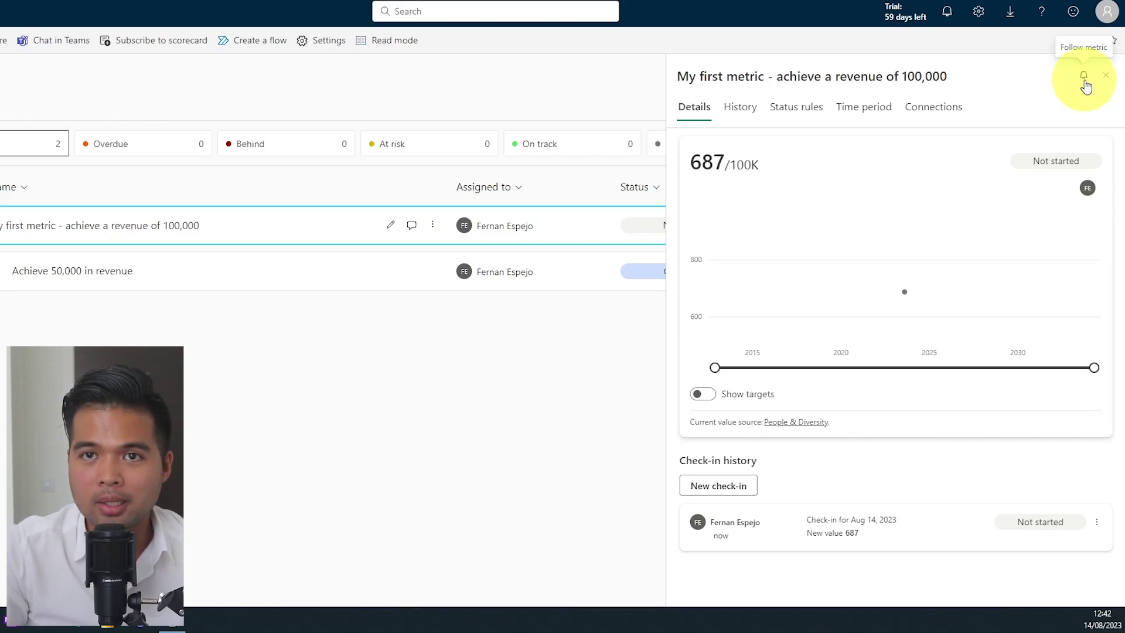
left_click(1084, 80)
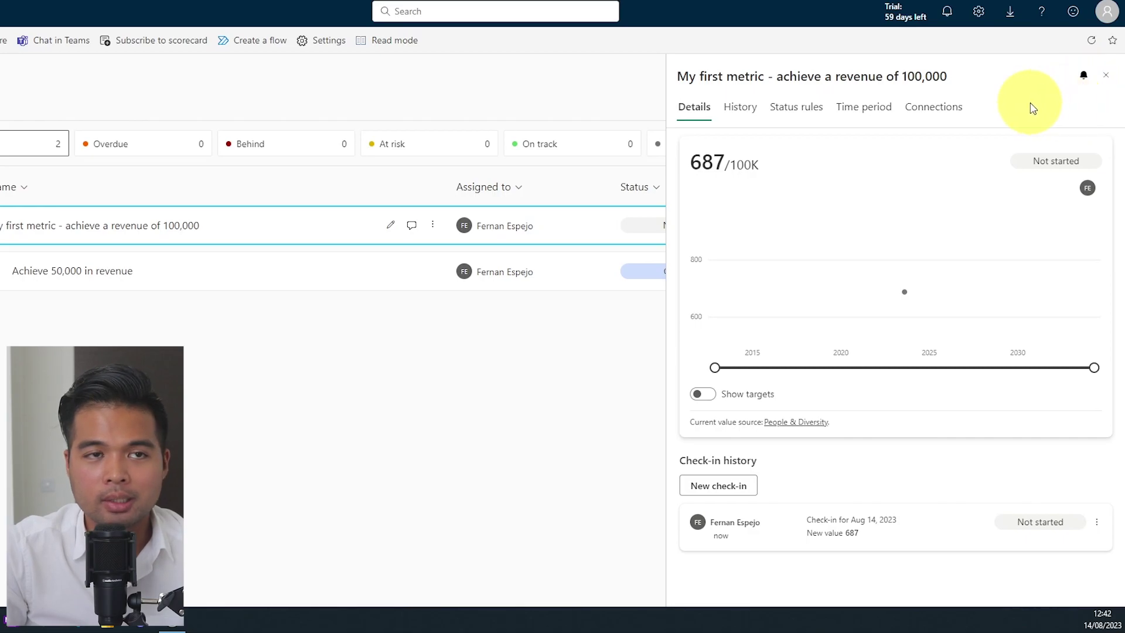
left_click(14, 235)
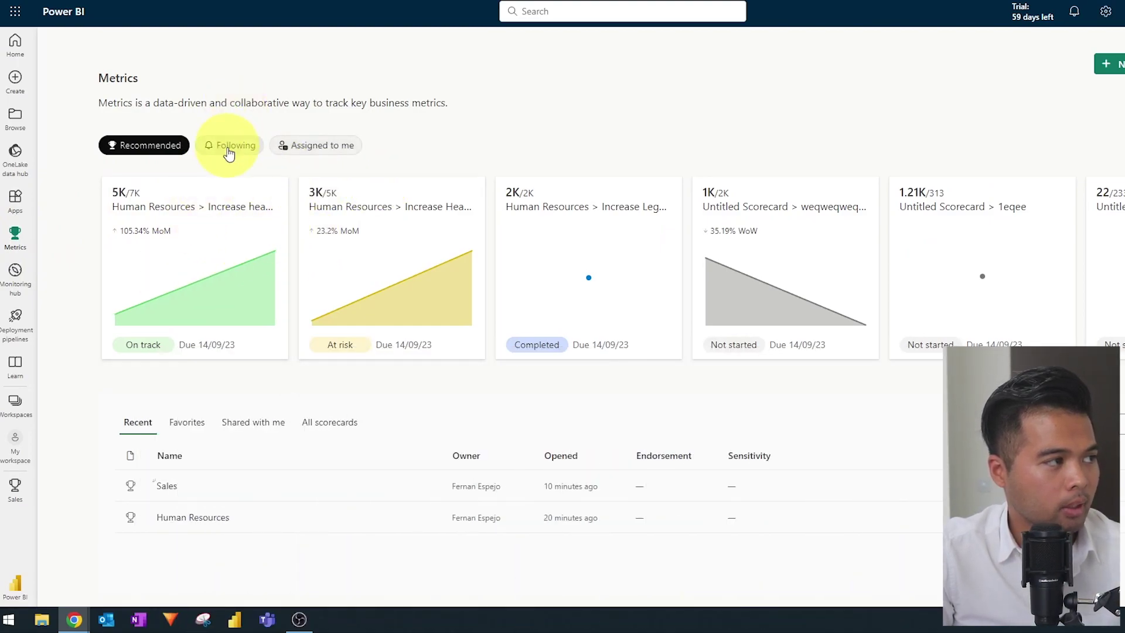
Filter the Metrics page to followed metrics, then return to the Sales scorecard.
left_click(229, 150)
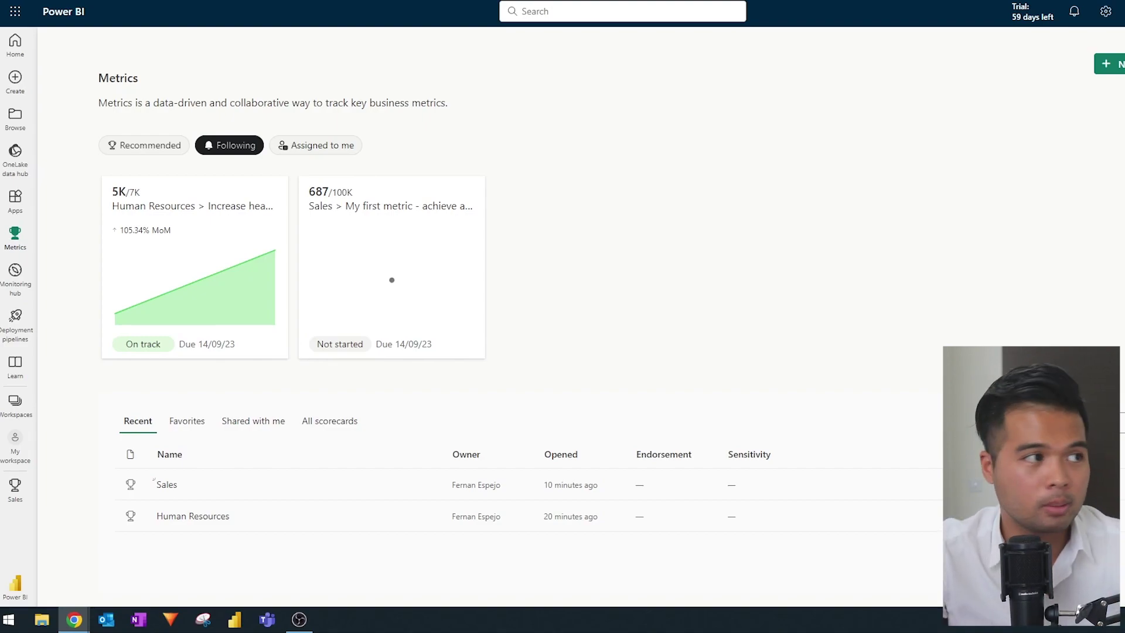
left_click(18, 486)
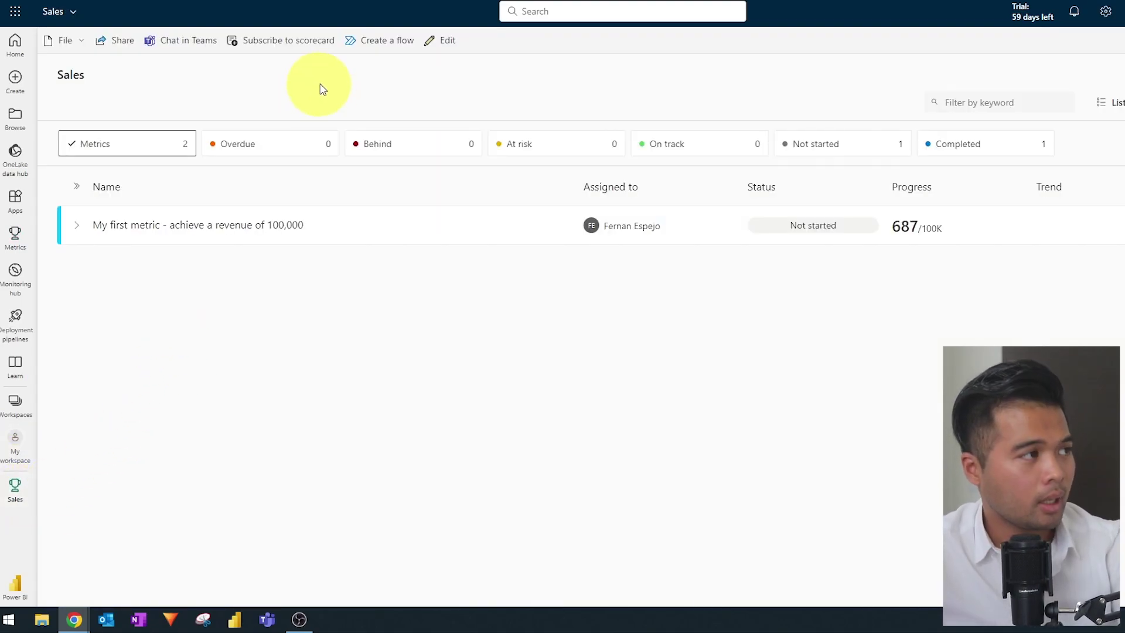
Create the daily 12:45 PM 'Scorecard' email subscription, reviewing recipients and extra options.
left_click(309, 50)
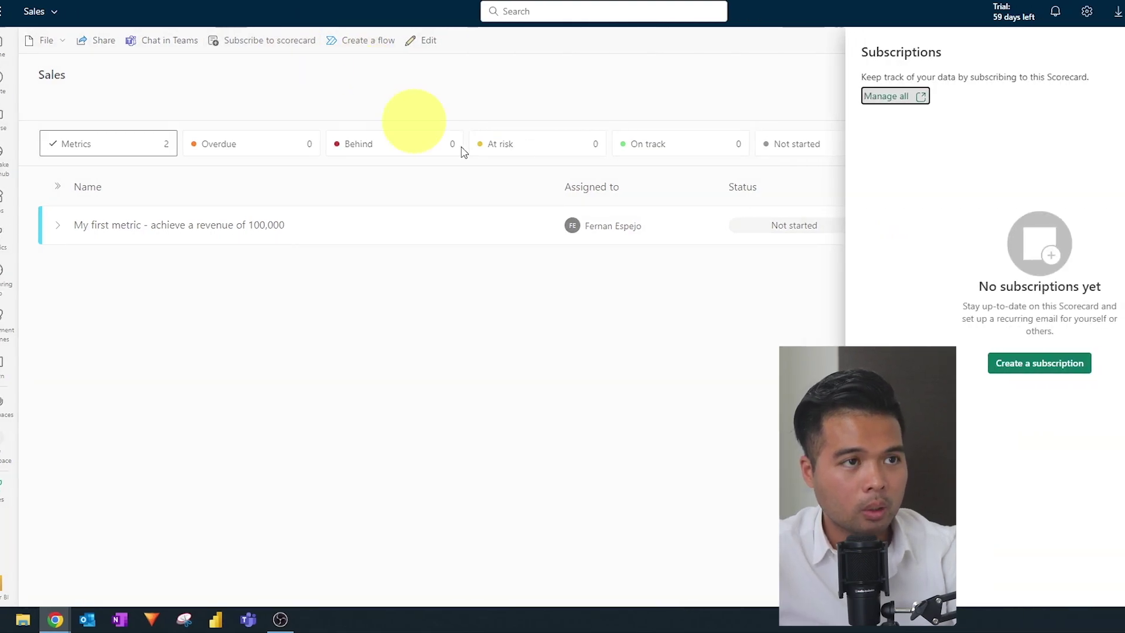
left_click(945, 365)
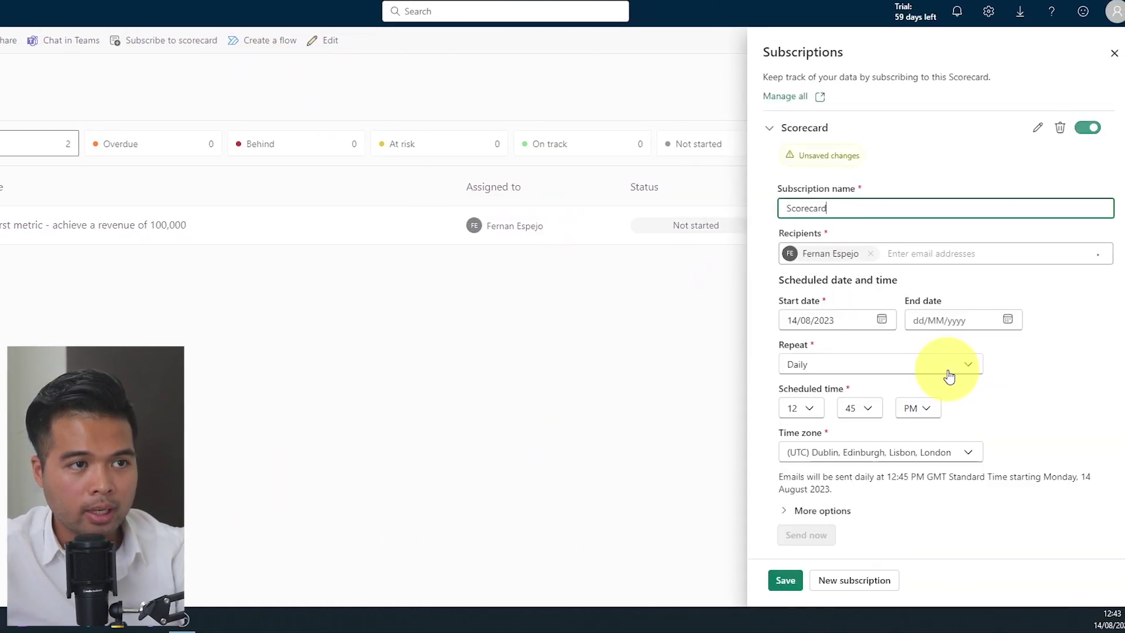
left_click(896, 253)
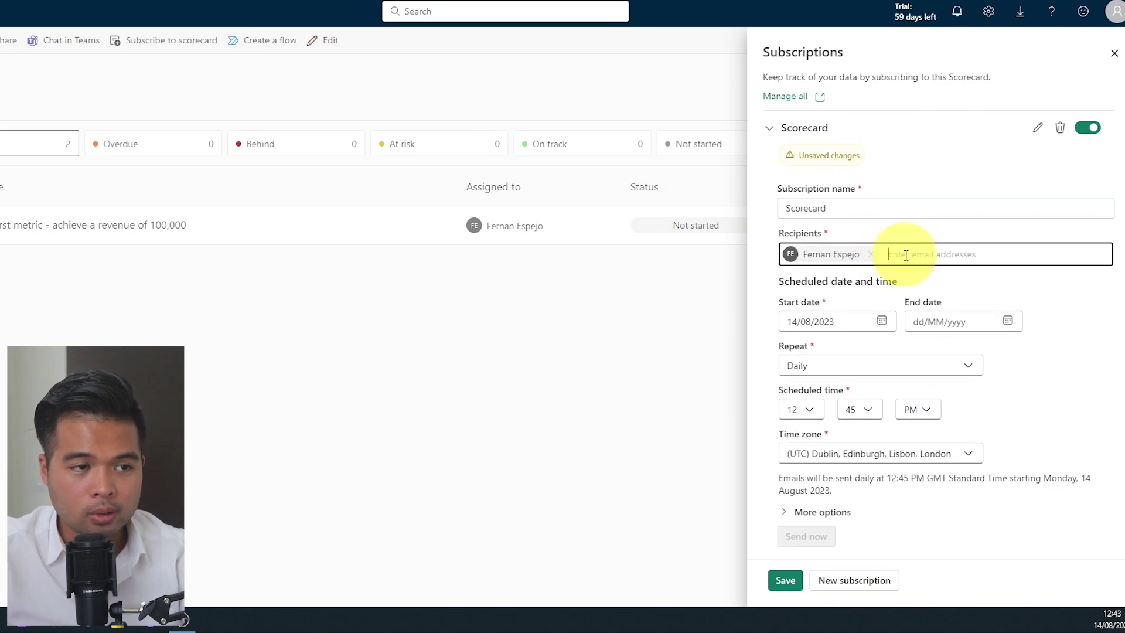
scroll(984, 358, "down", 1)
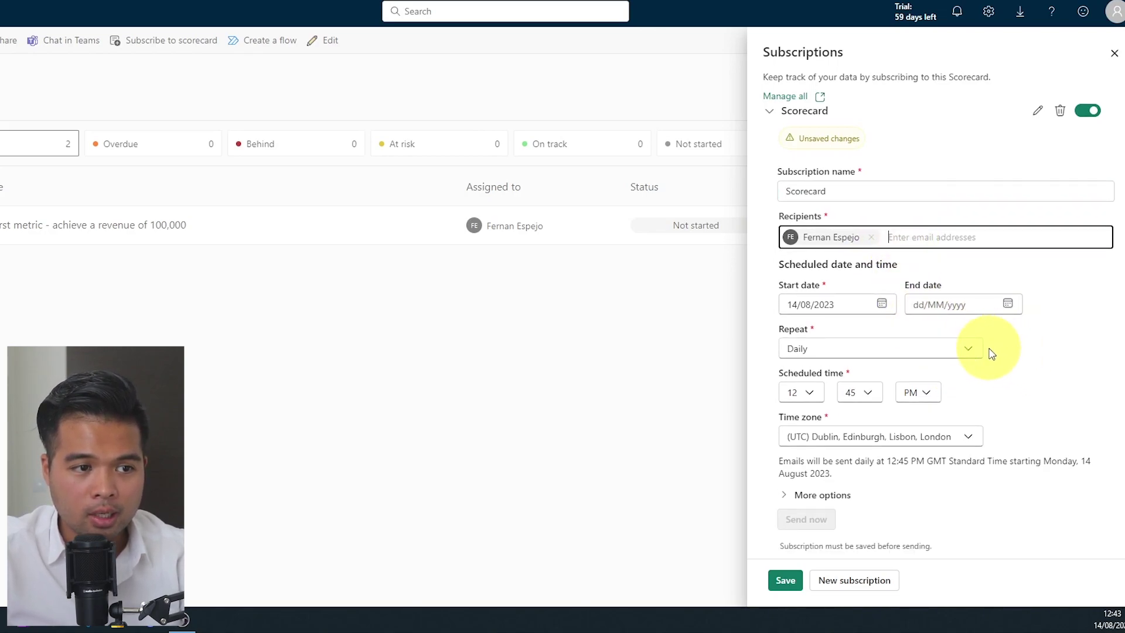
left_click(822, 495)
scroll(849, 489, "down", 3)
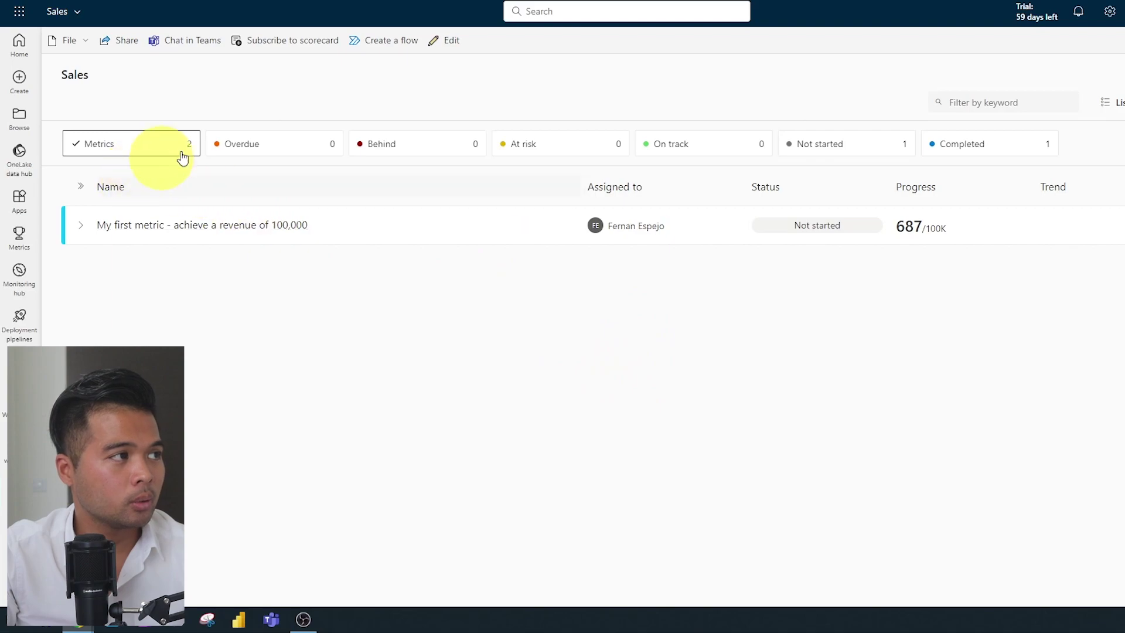
Link the Human Resources metric 'Increase headcount to 7,000' into the Sales scorecard.
left_click(460, 46)
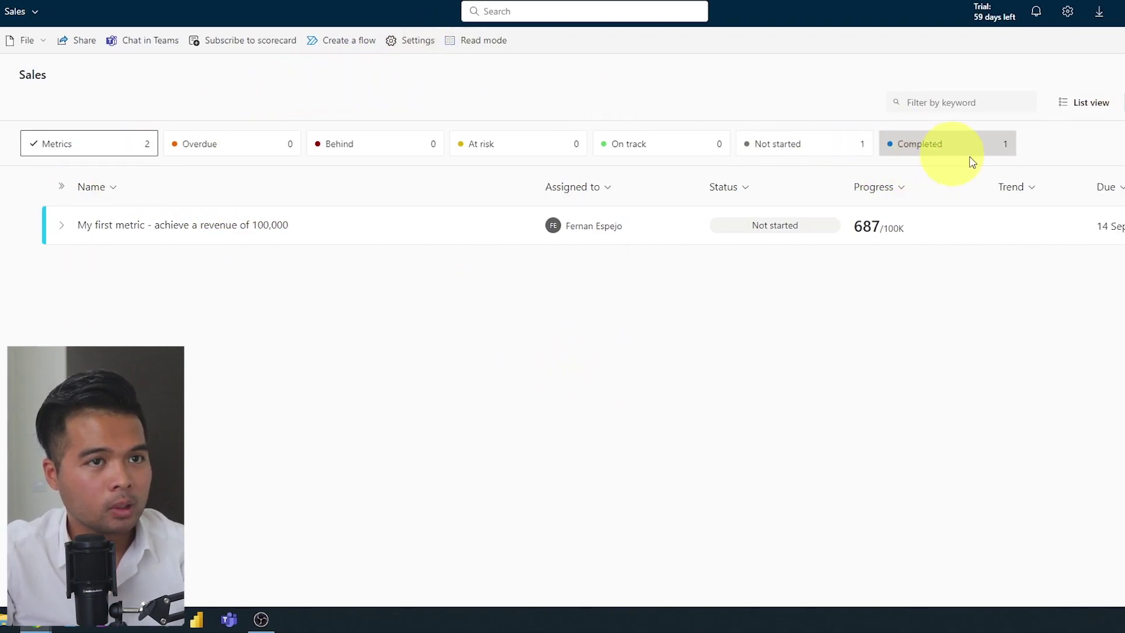
left_click(1078, 105)
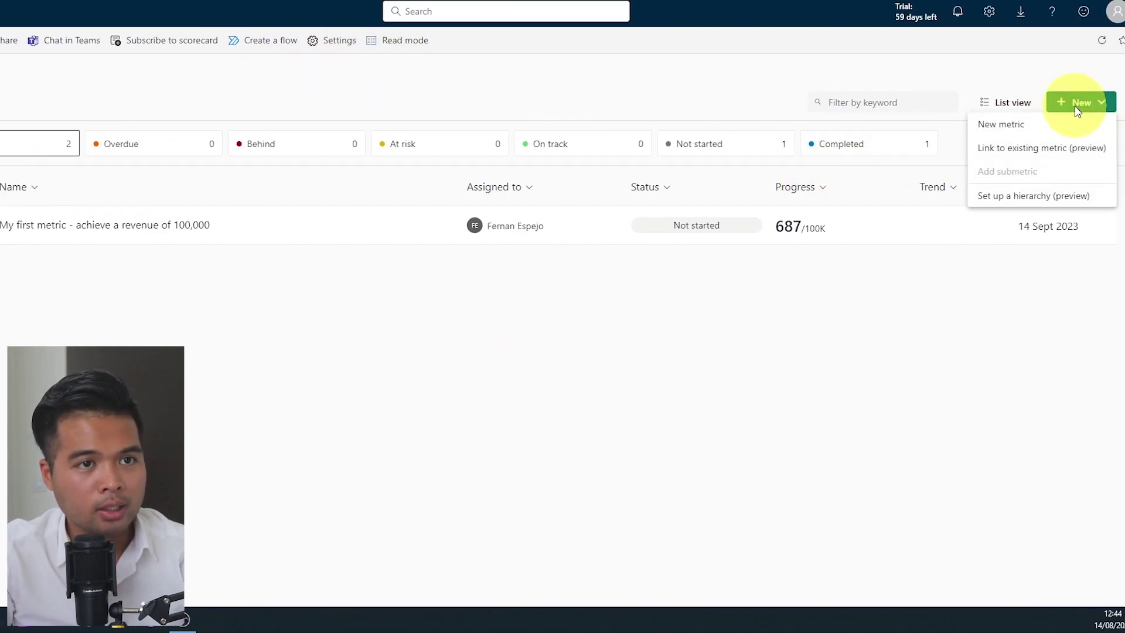
left_click(1081, 154)
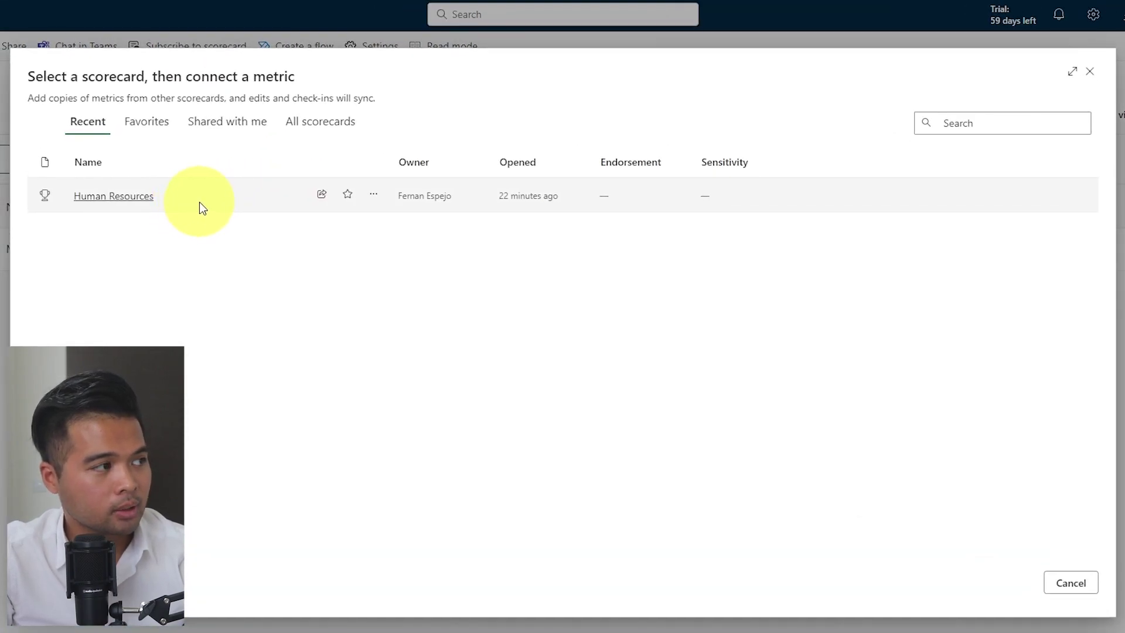
left_click(201, 205)
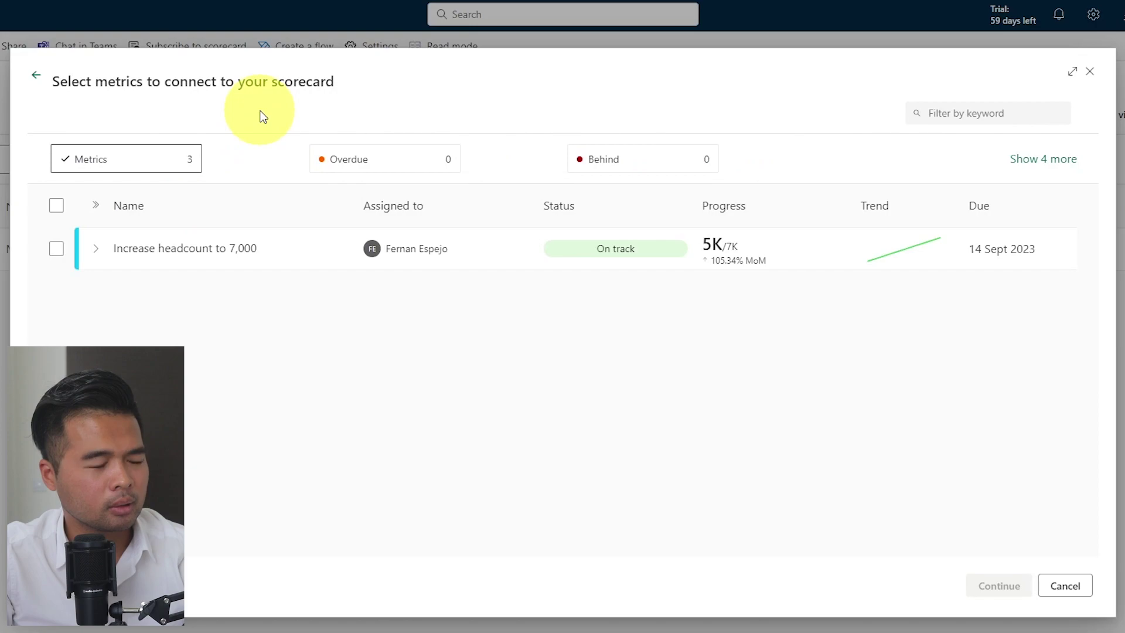
left_click(34, 88)
left_click(210, 203)
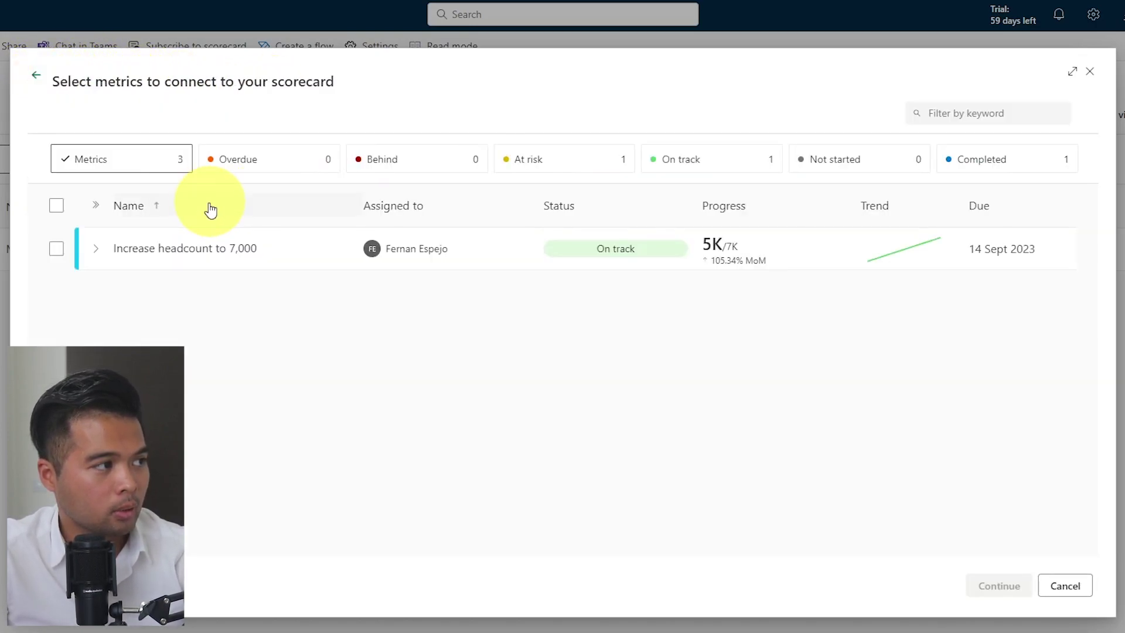
left_click(56, 248)
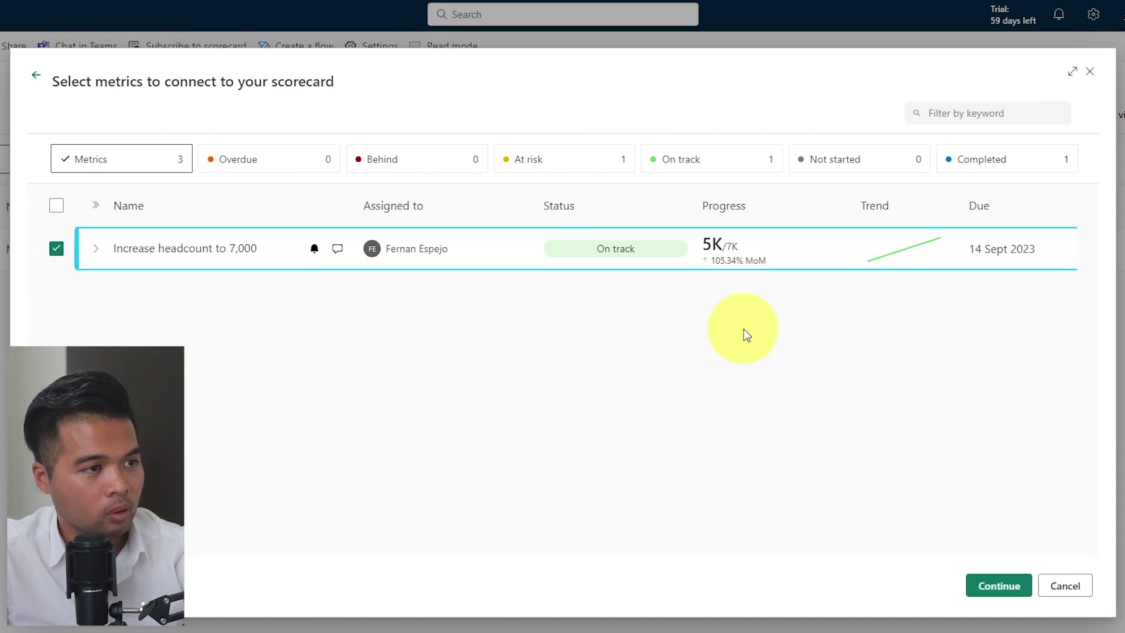
left_click(995, 585)
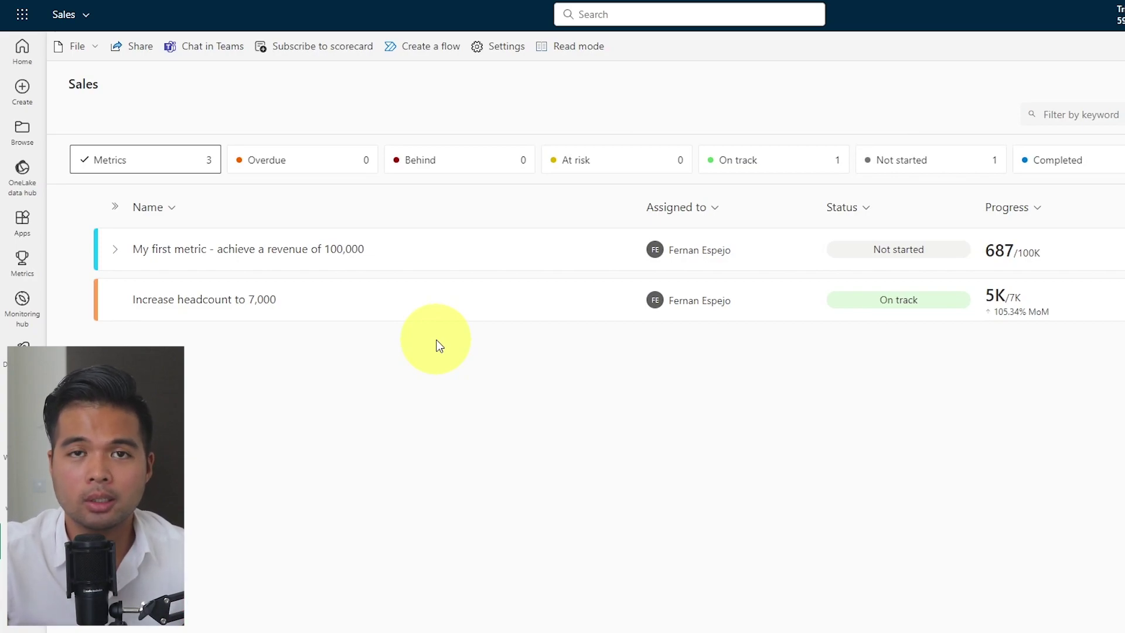
left_click(229, 310)
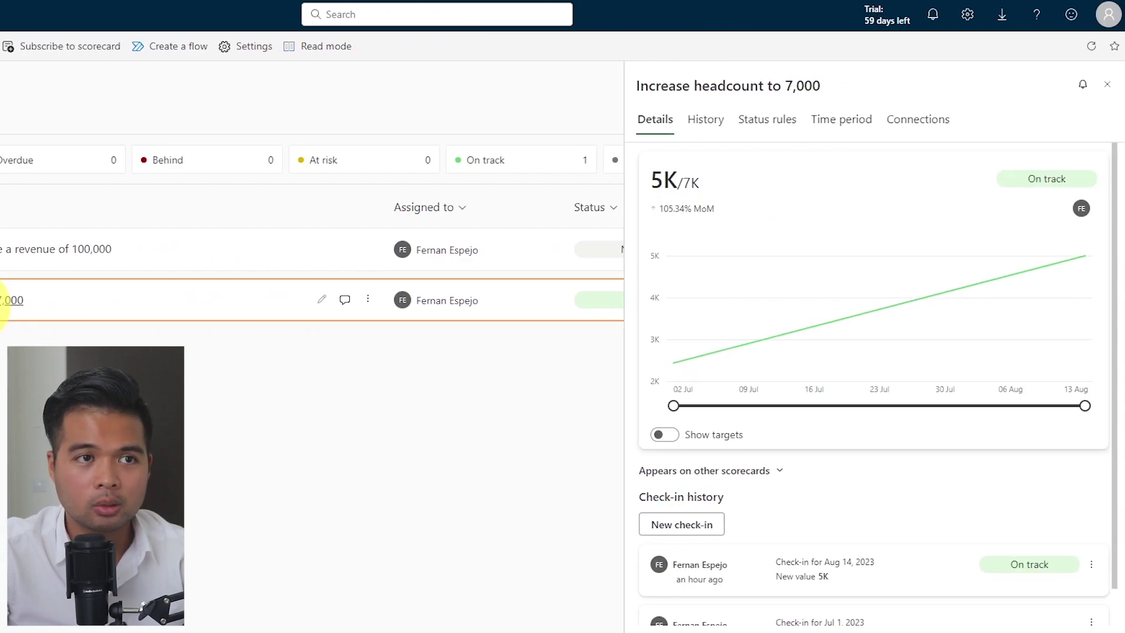
left_click(919, 120)
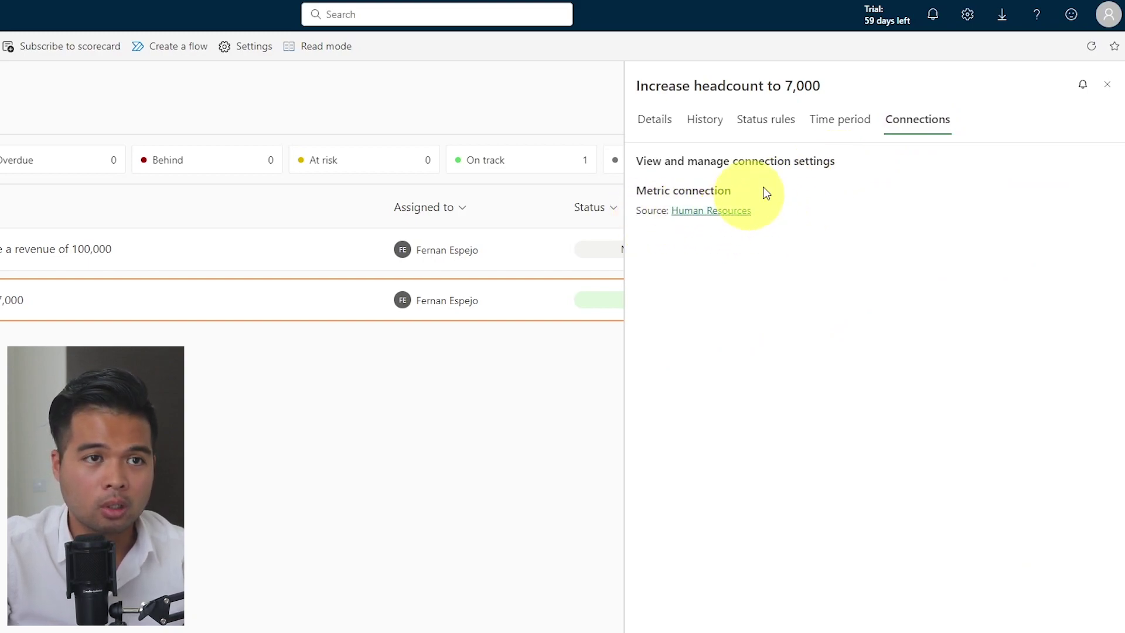
left_click(1107, 85)
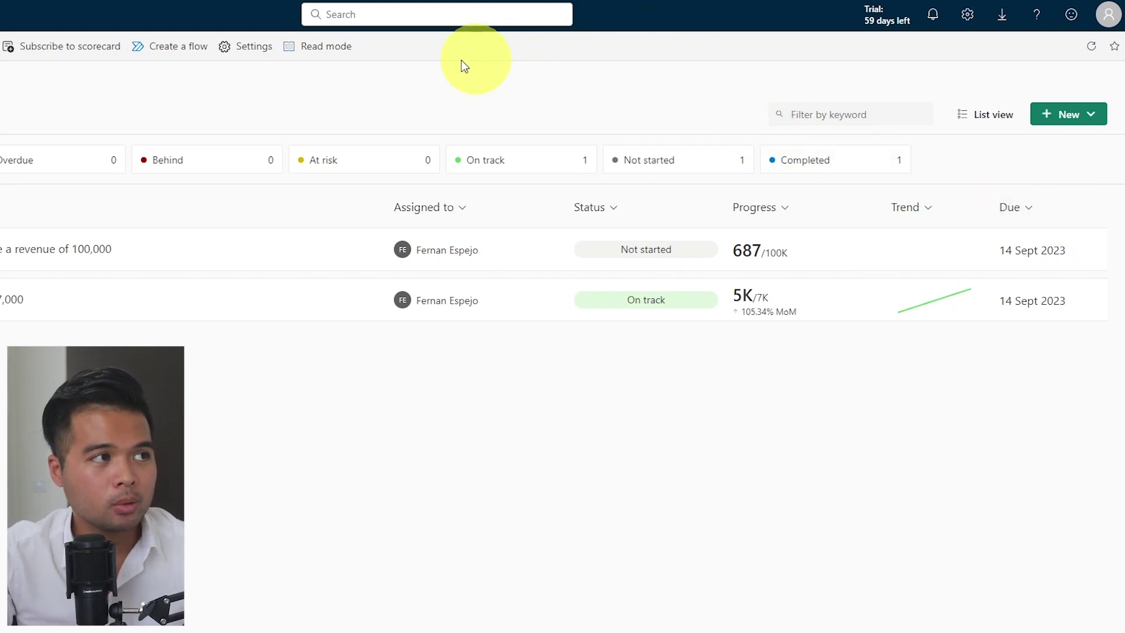
Create a permission role named Finance and add a searched person as its member.
left_click(256, 46)
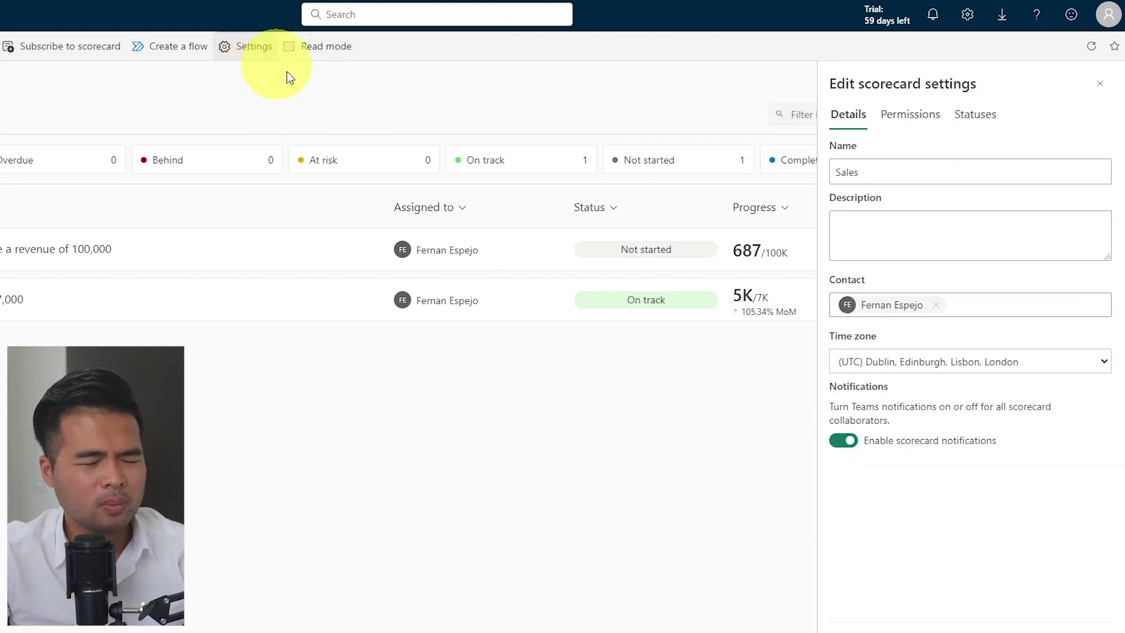
left_click(932, 123)
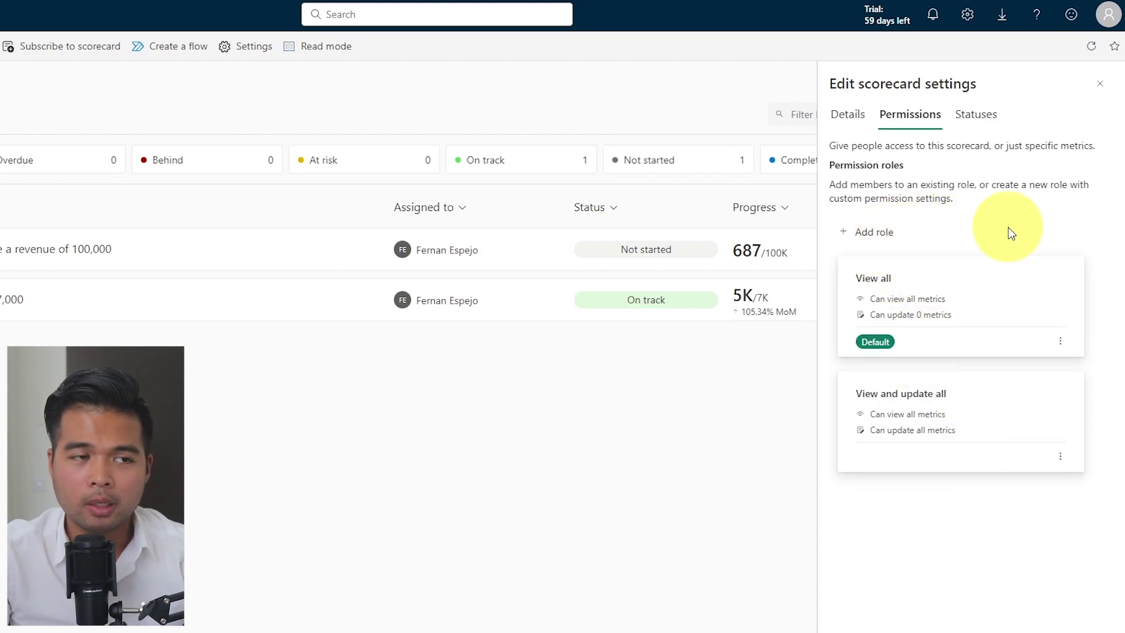
left_click(882, 237)
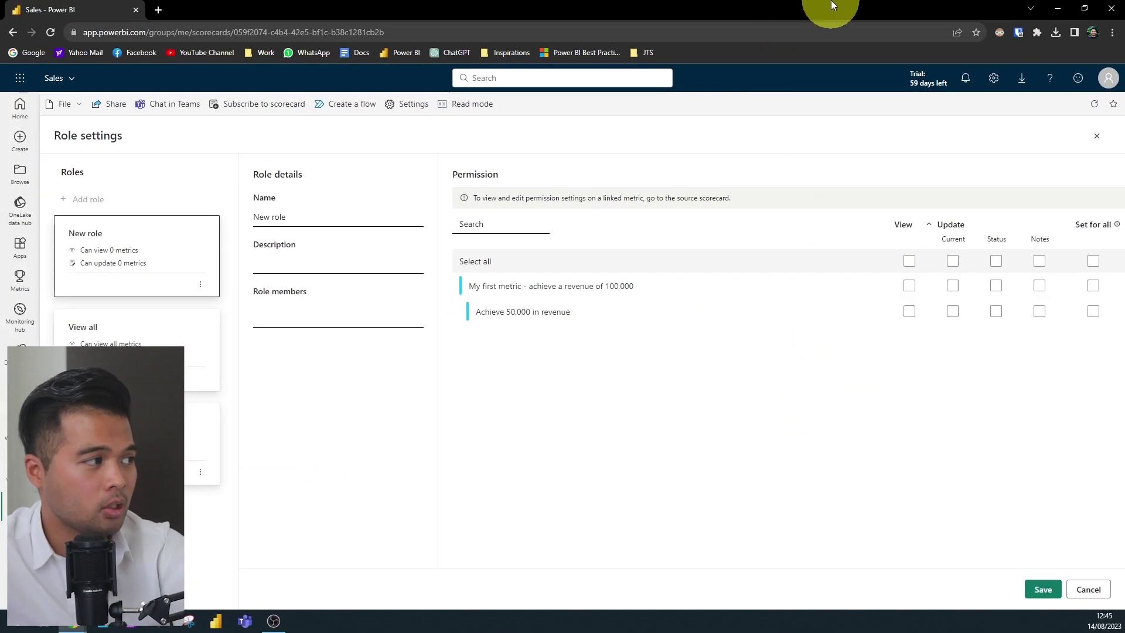
left_click_drag(299, 217, 234, 218)
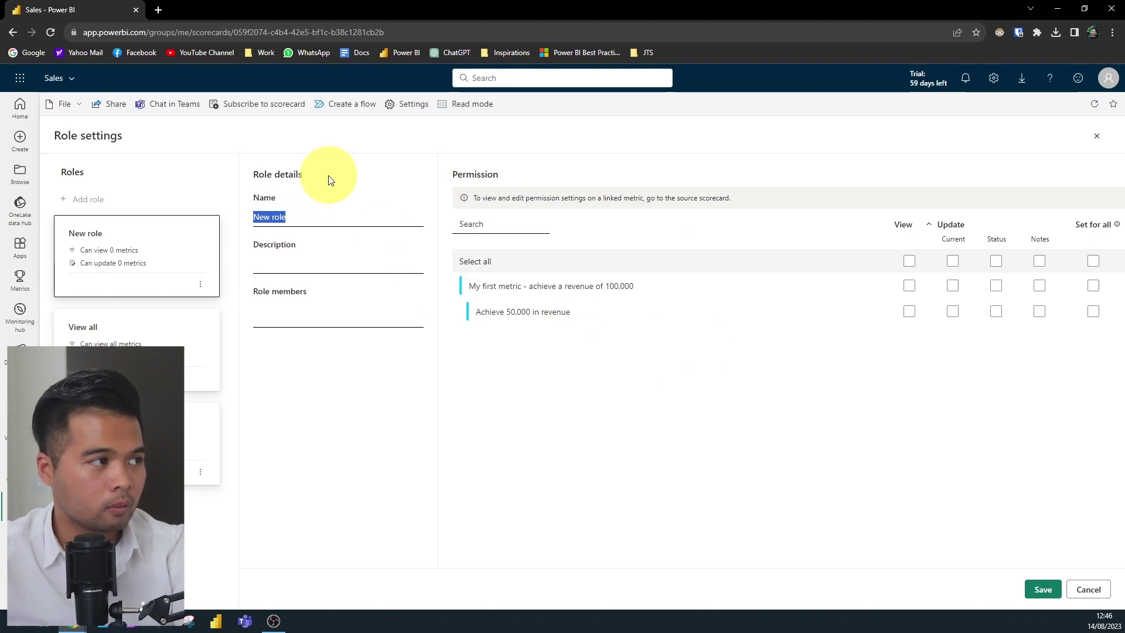
type("Finance")
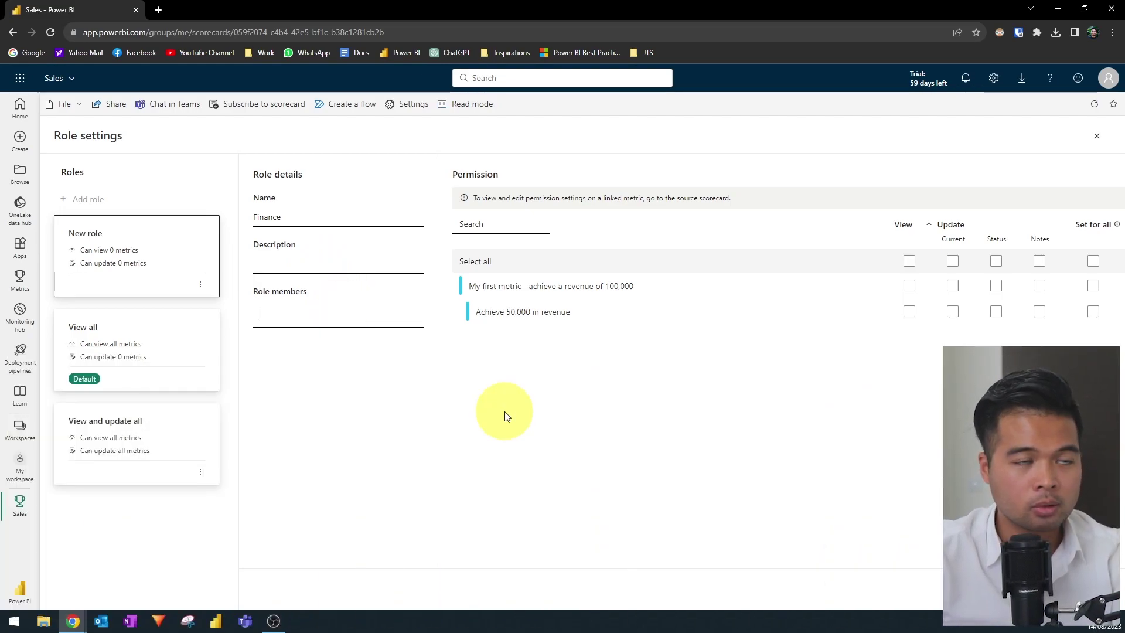
type("fernan")
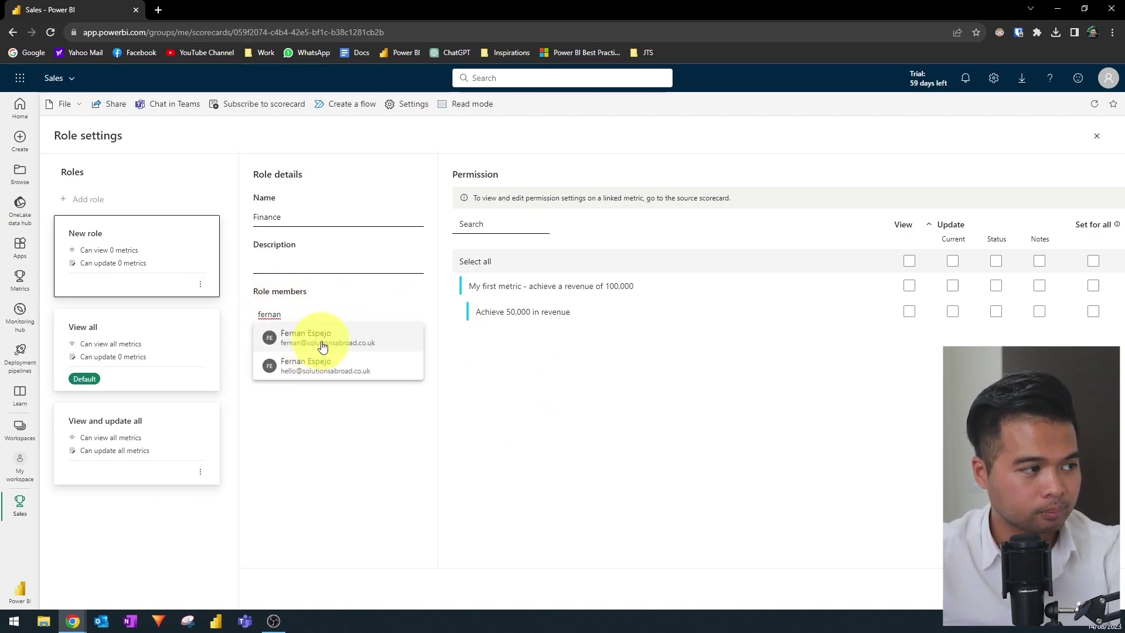
left_click(322, 344)
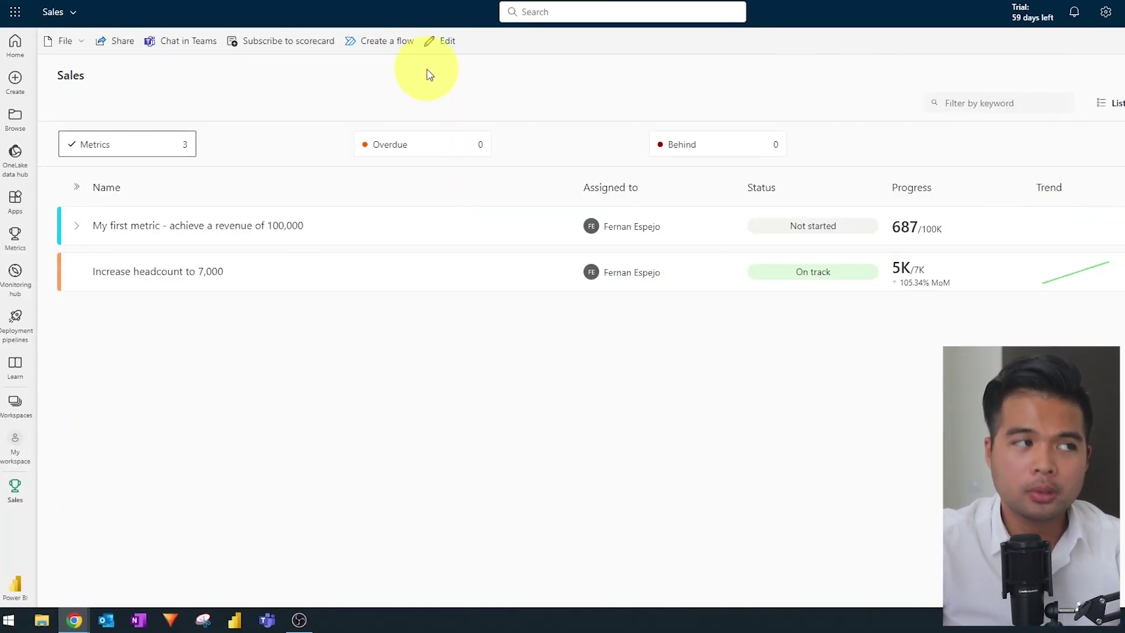
In edit mode, choose Set up a hierarchy (preview) from the New menu.
left_click(439, 41)
left_click(1085, 103)
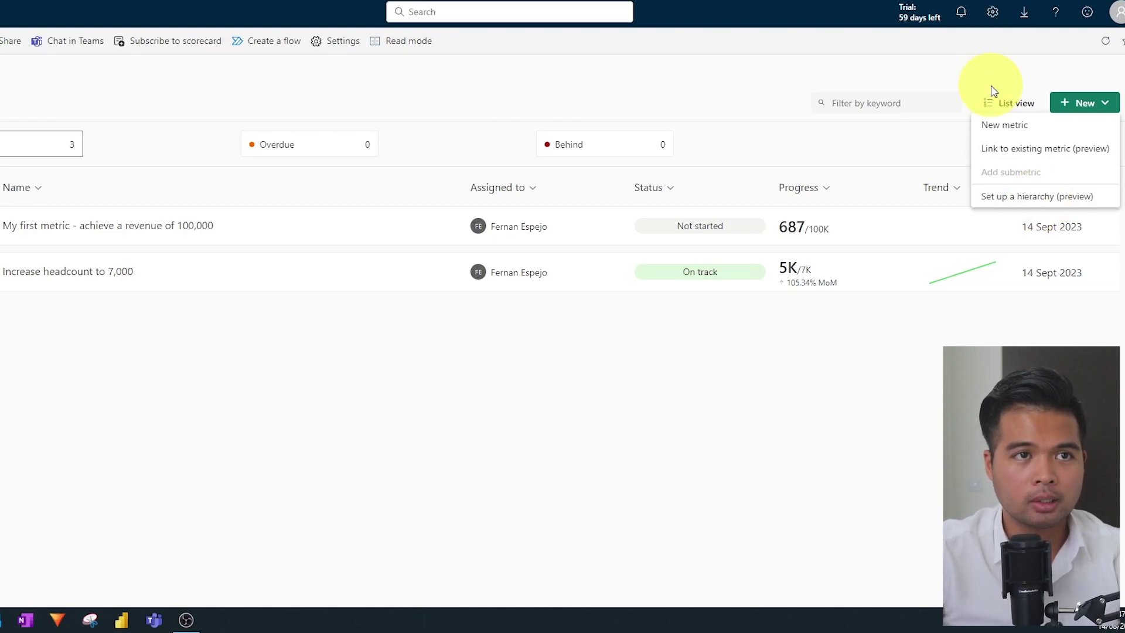
left_click(1037, 198)
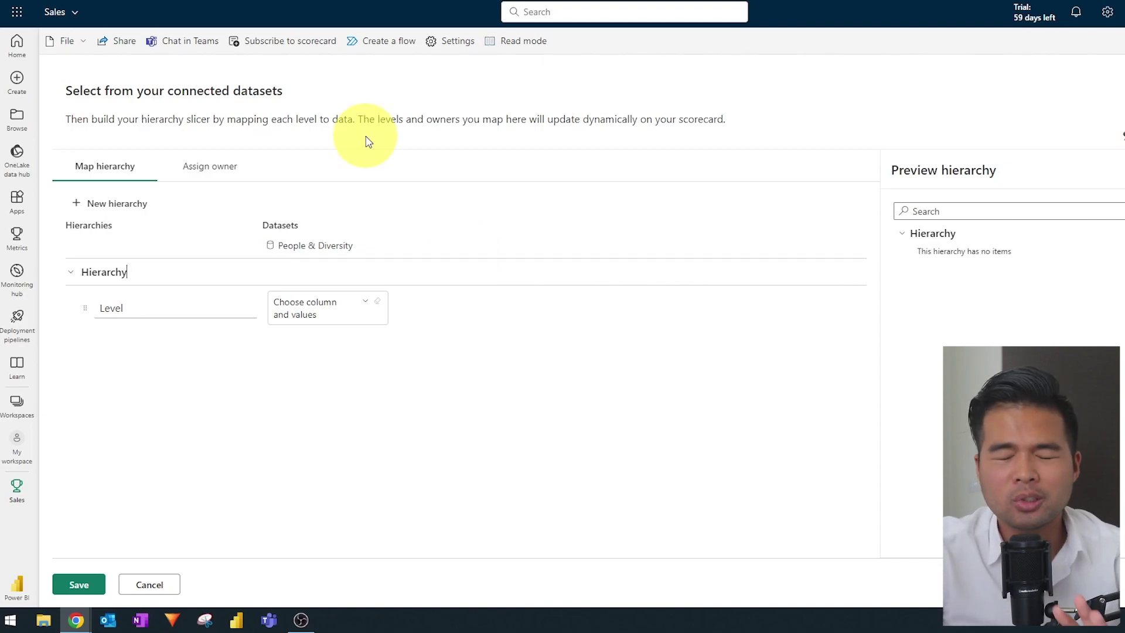
Launch Create a flow and browse the Power BI connector's triggers and templates in Power Automate.
left_click(401, 51)
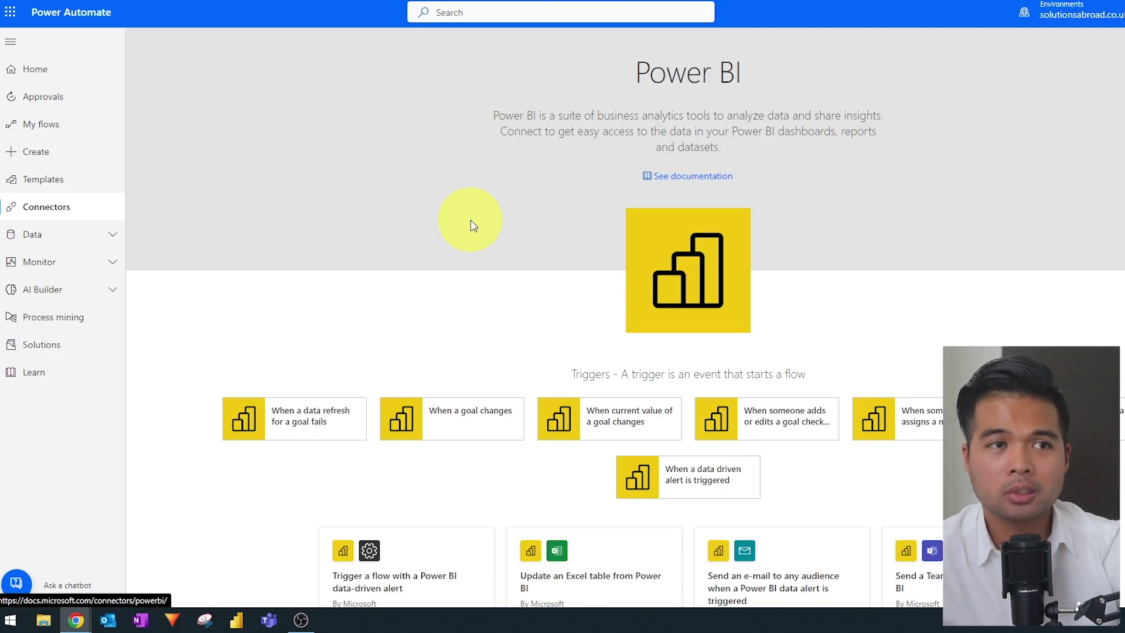
scroll(445, 284, "down", 5)
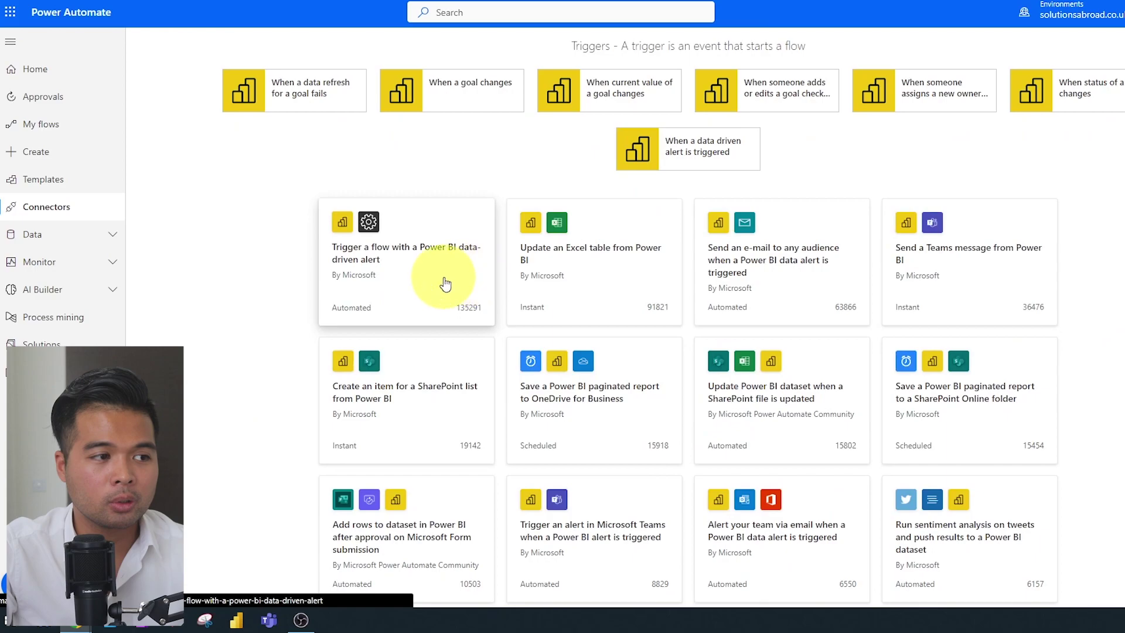
scroll(445, 283, "down", 10)
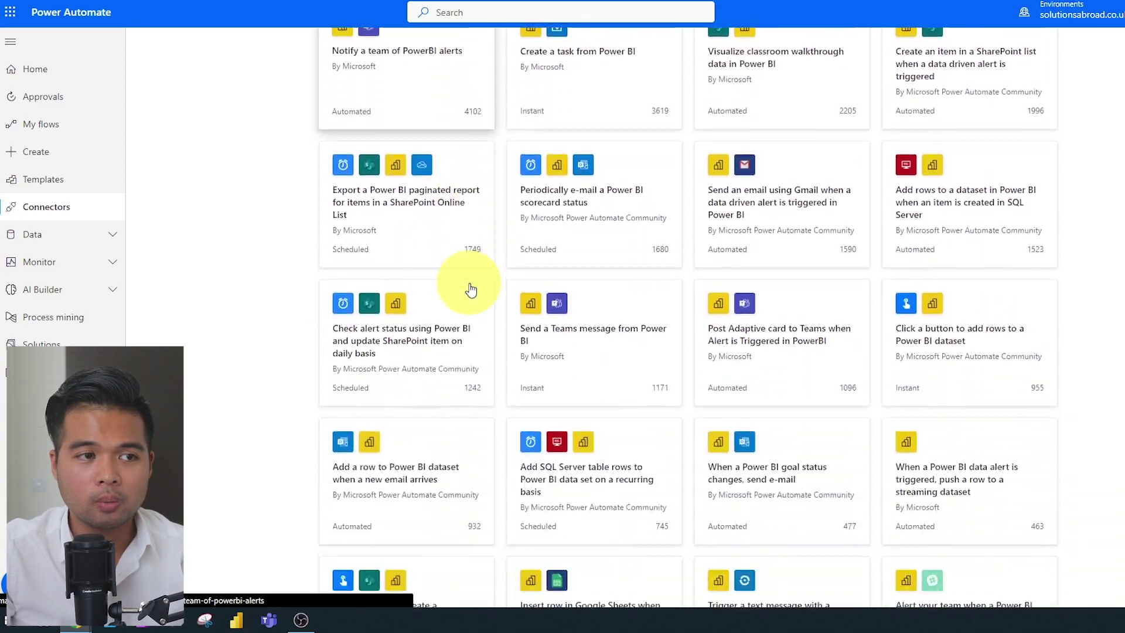
scroll(470, 290, "down", 10)
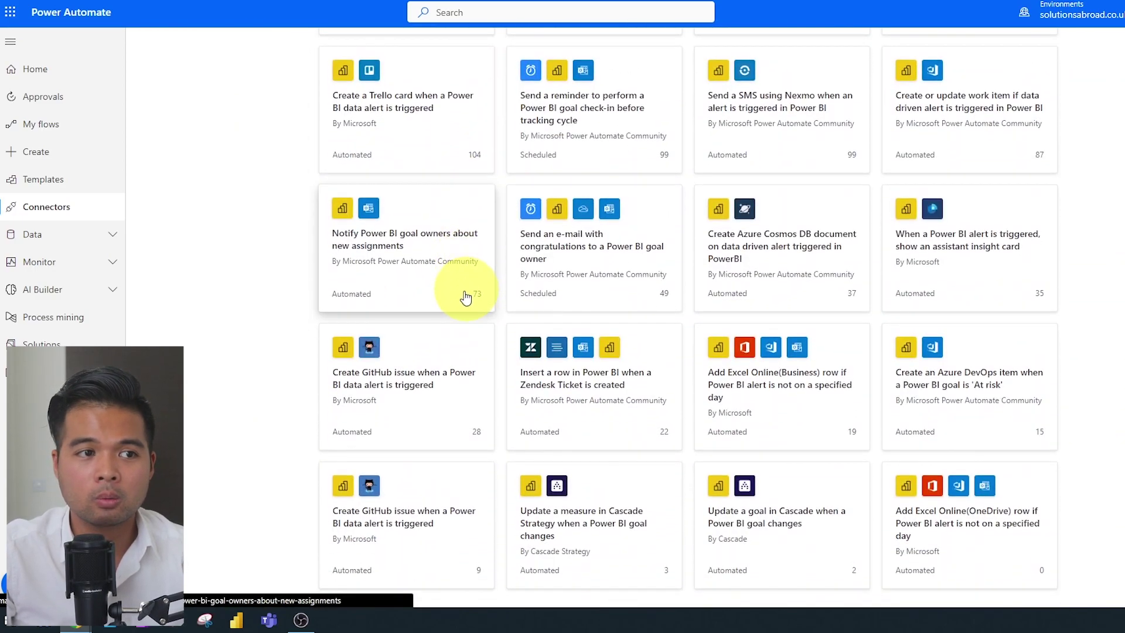
scroll(246, 285, "up", 20)
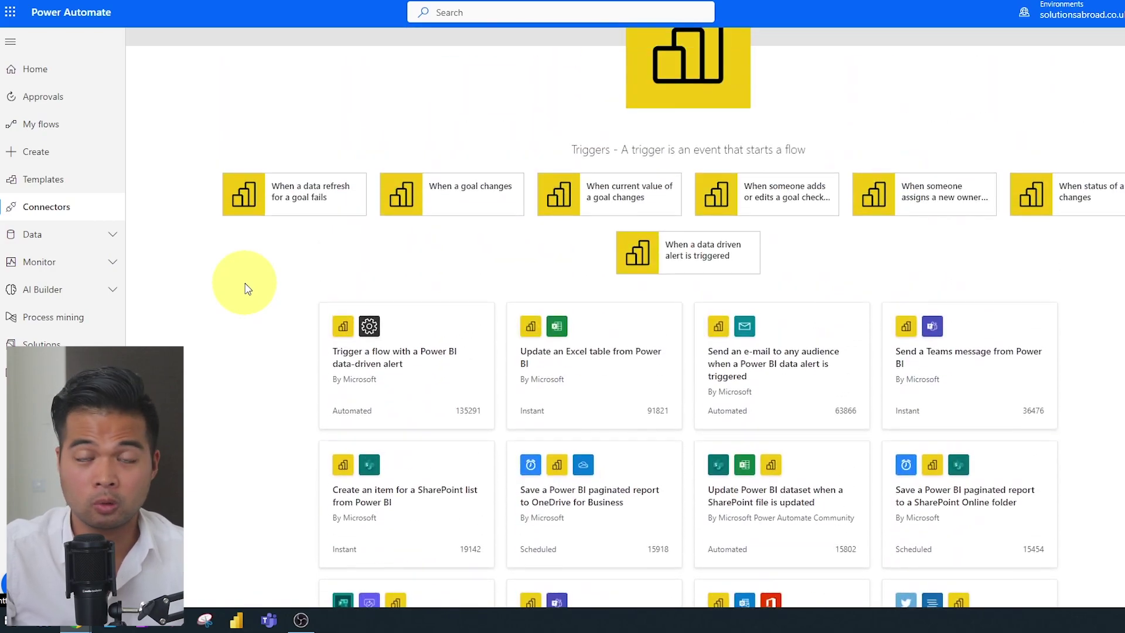
scroll(246, 285, "up", 4)
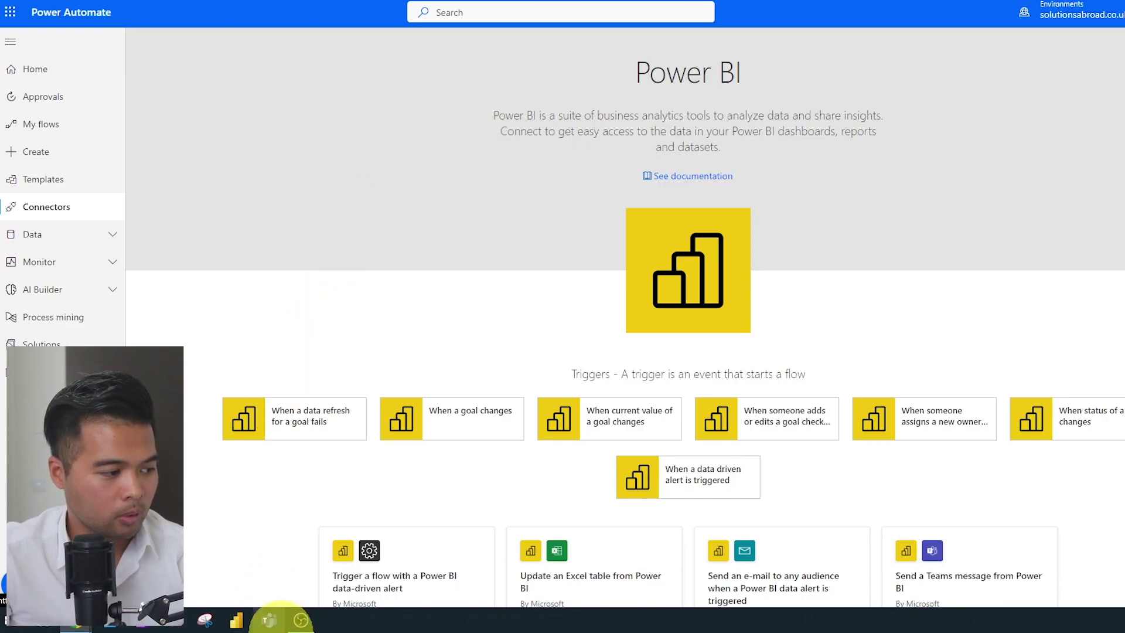
Launch Power BI Desktop on a blank report with the welcome screen dismissed and data pane shown.
left_click(252, 607)
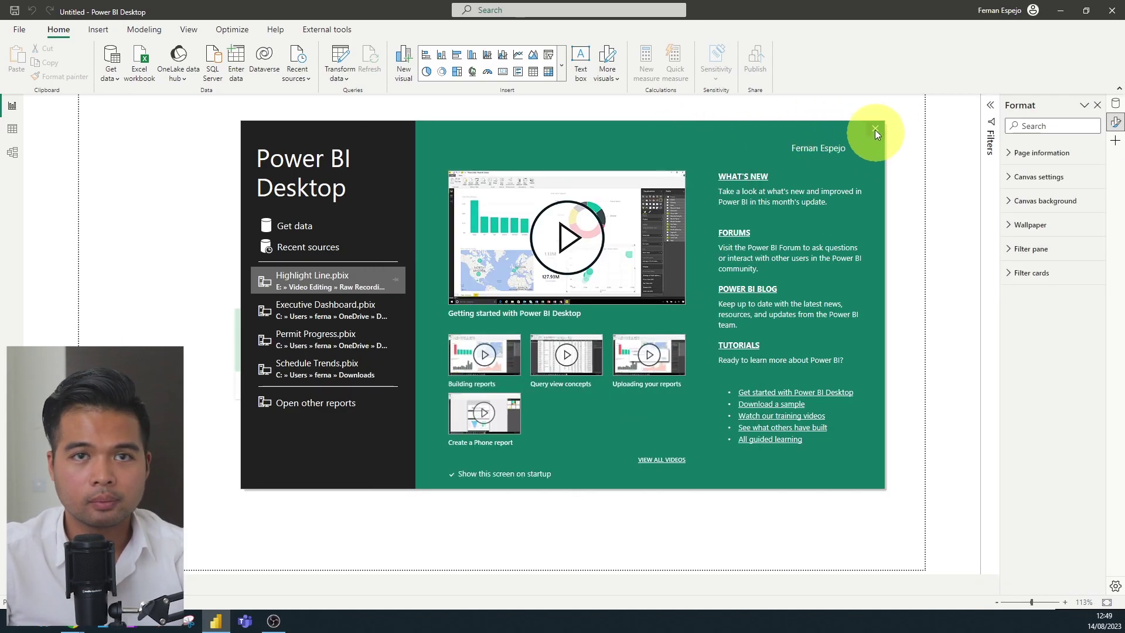
left_click(875, 128)
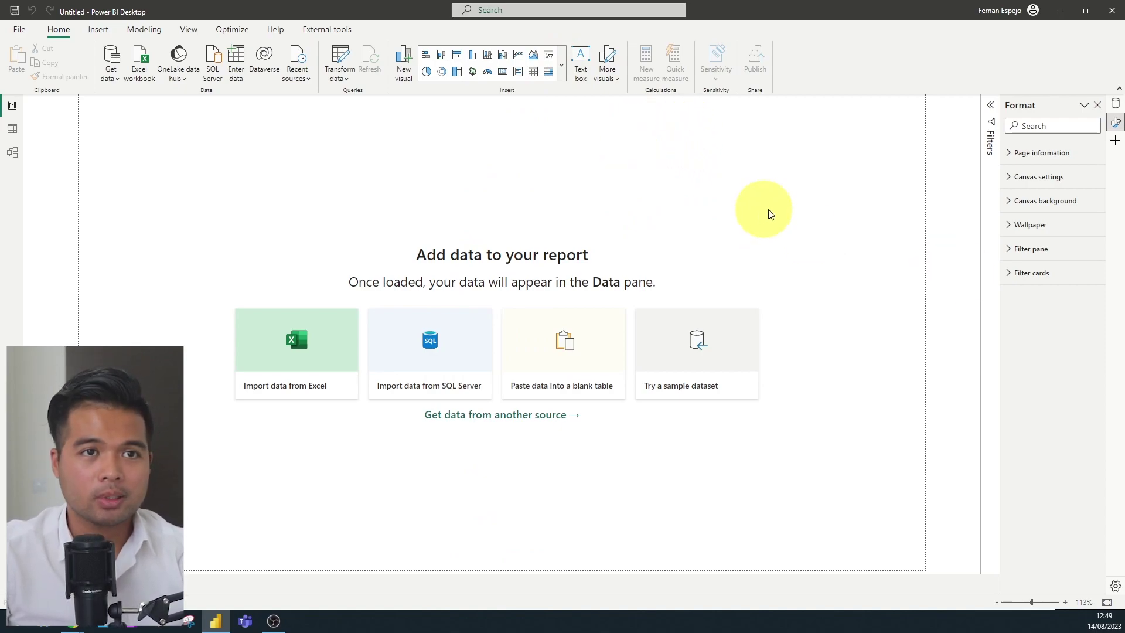
left_click(1114, 105)
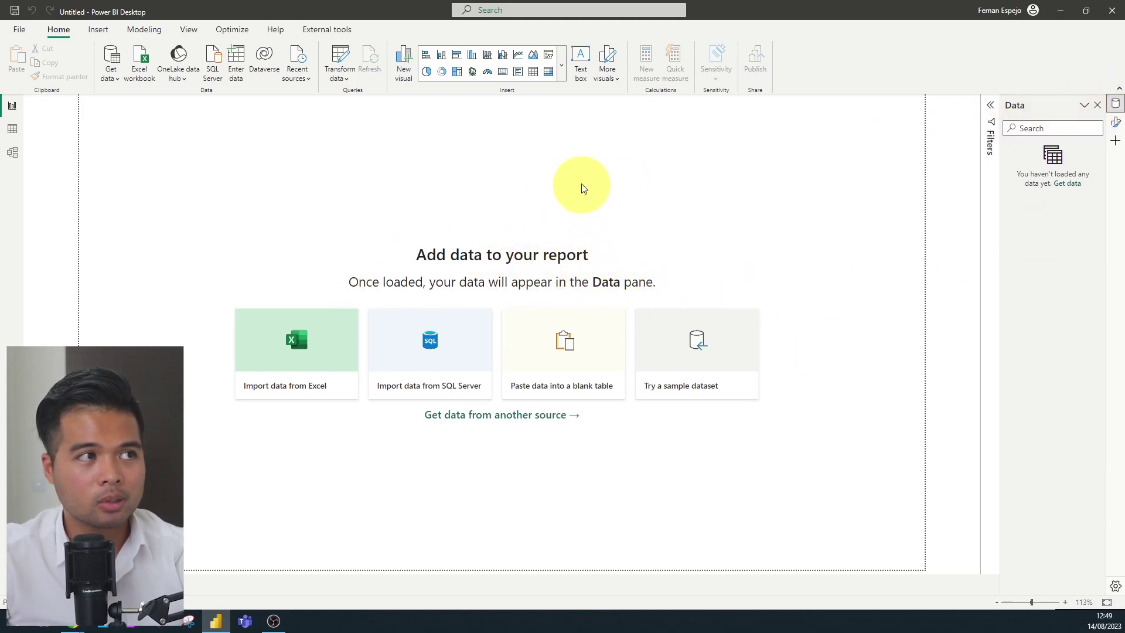
Insert a Metrics visual from the full visuals gallery and choose Add metrics.
left_click(564, 70)
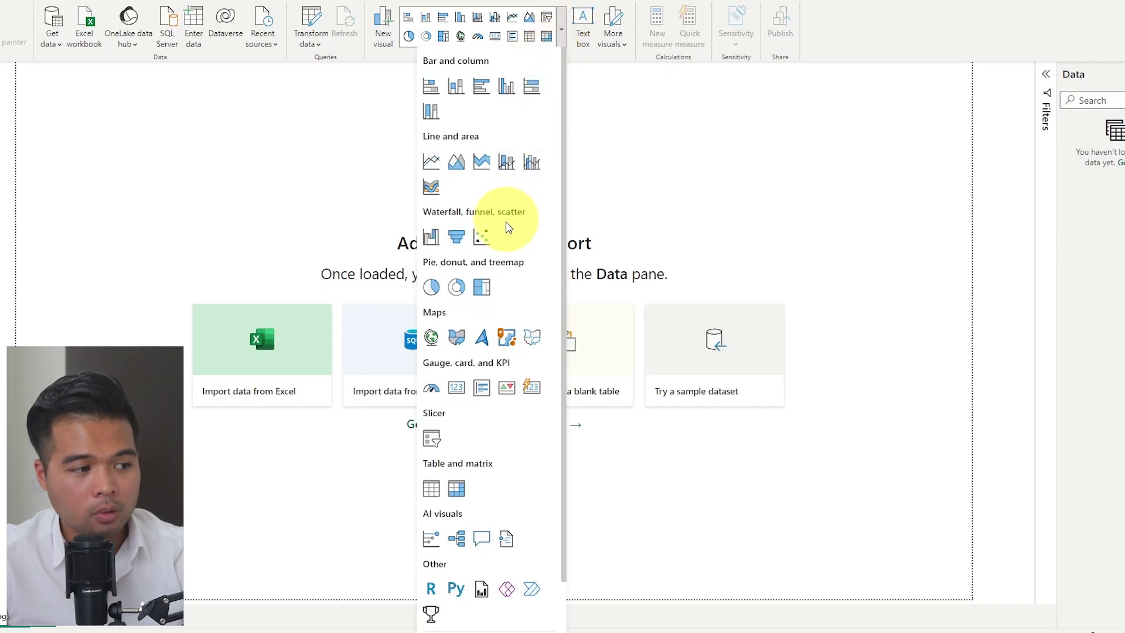
scroll(508, 227, "down", 2)
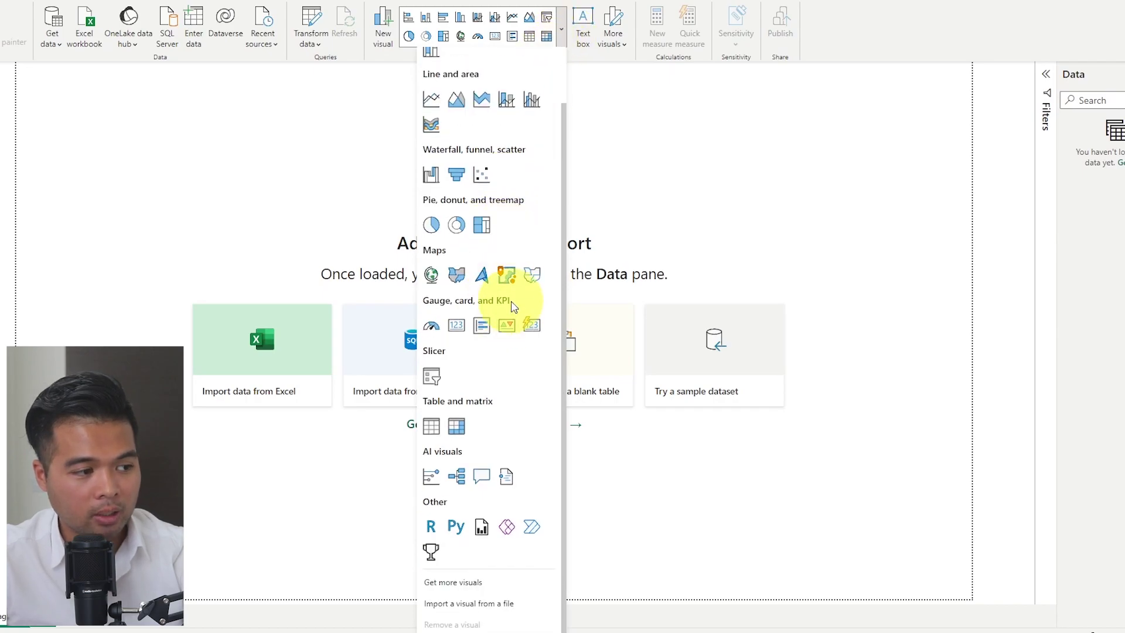
left_click(431, 554)
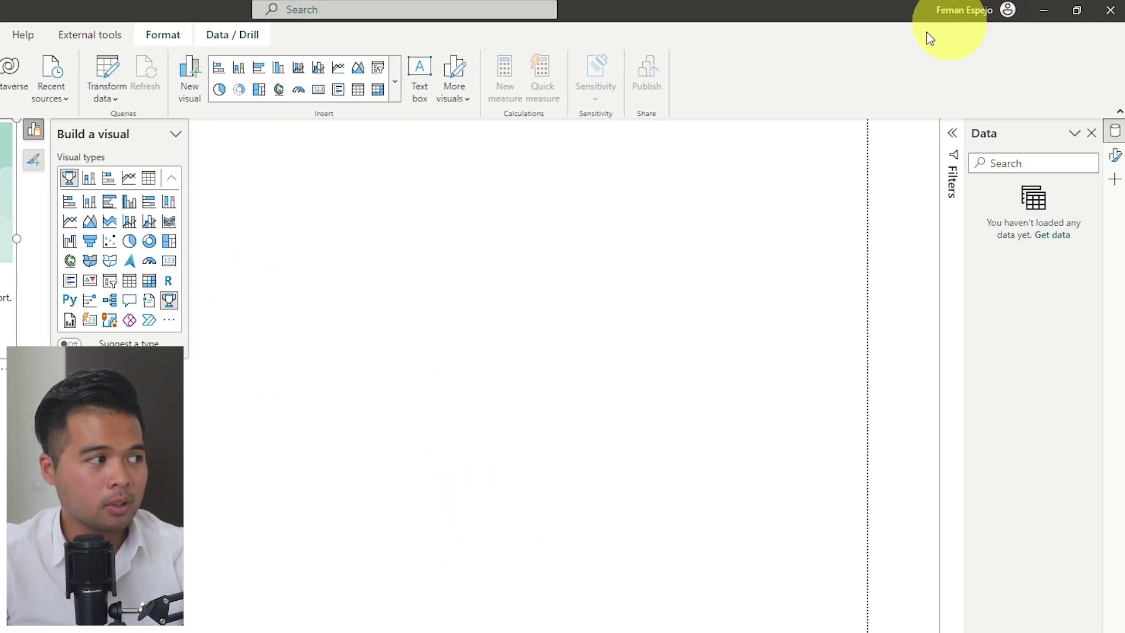
left_click(203, 254)
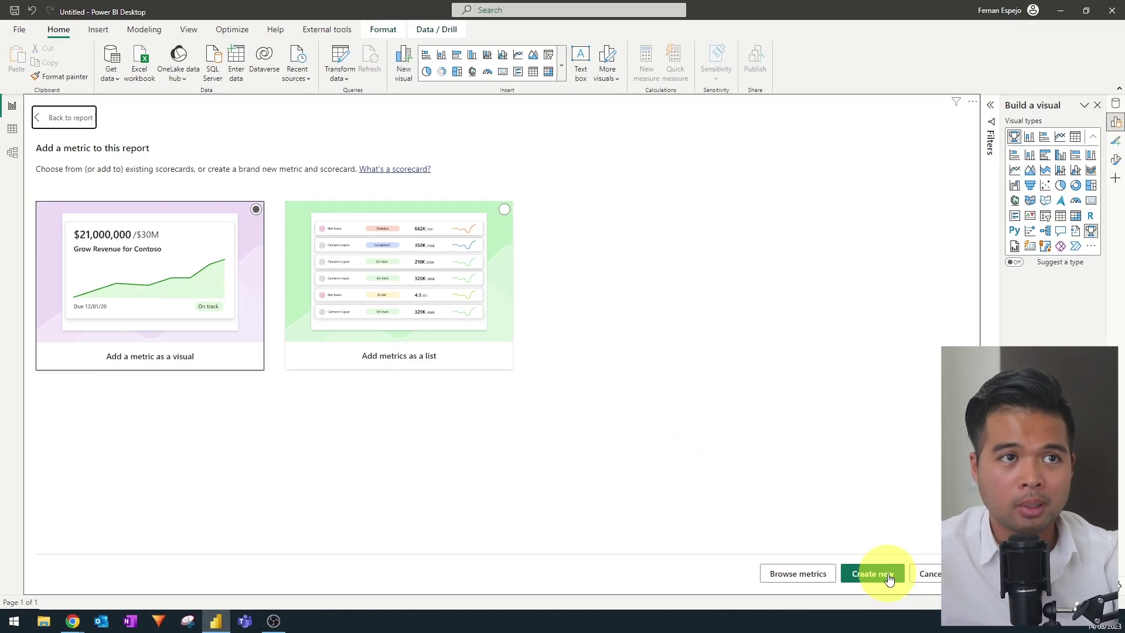
Browse to the Sales scorecard and select 'My first metric - achieve a revenue of 100,000'.
left_click(798, 574)
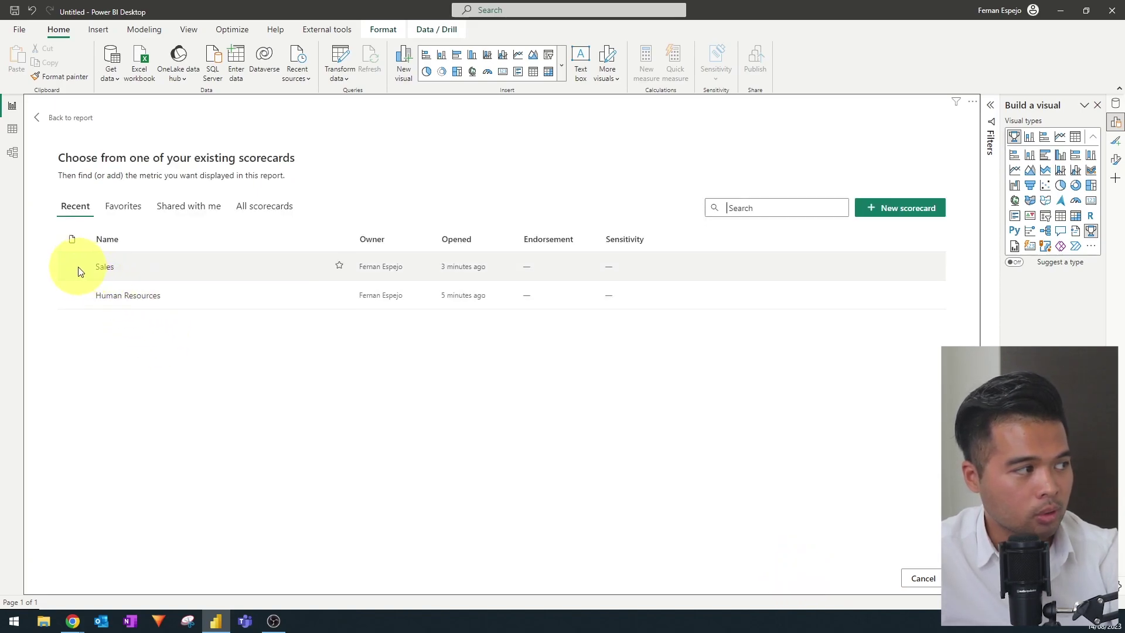
left_click(175, 269)
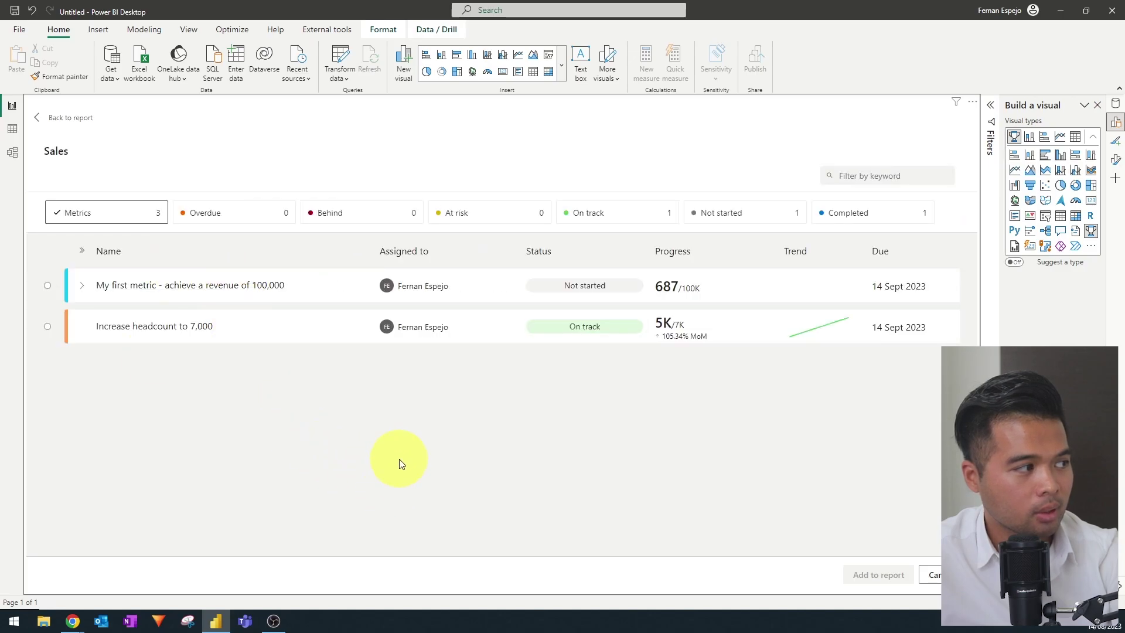
left_click(48, 286)
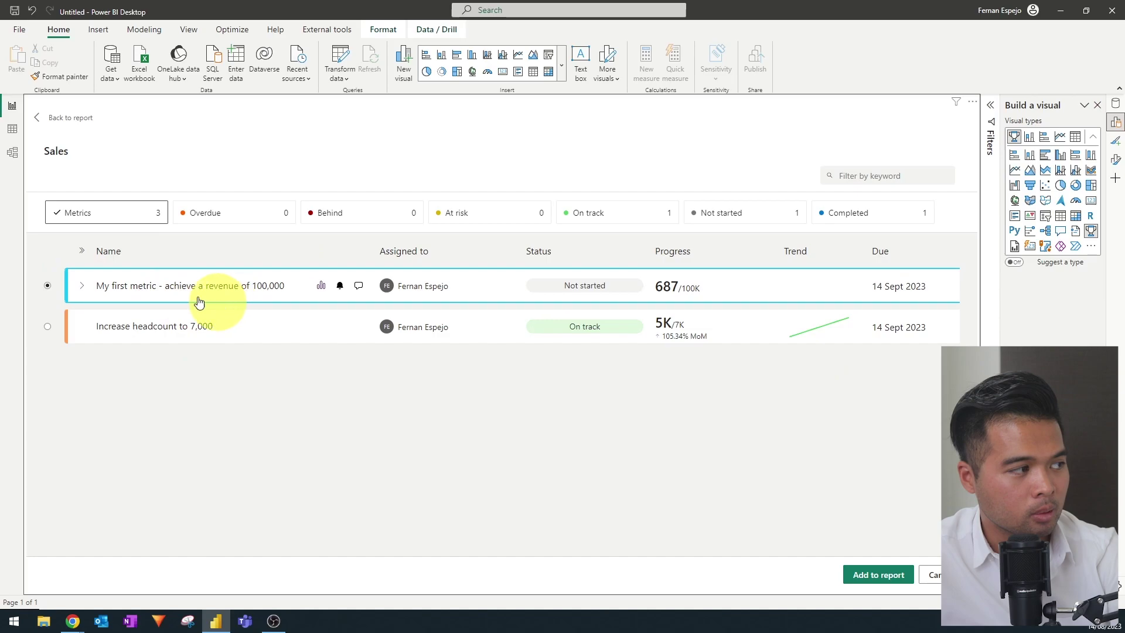
left_click(870, 579)
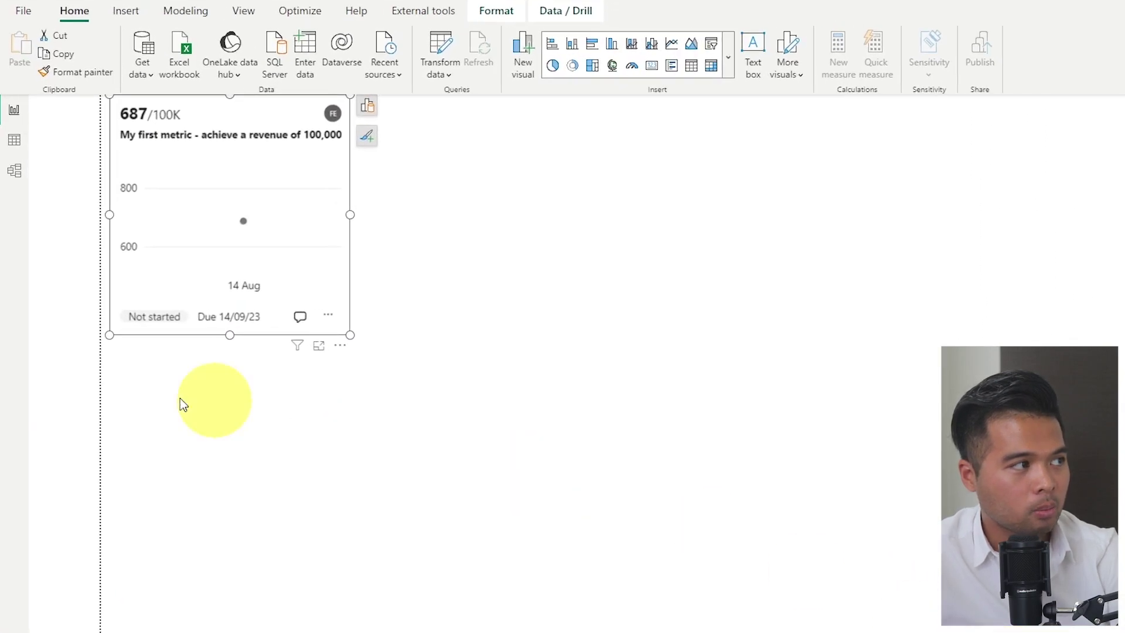
left_click_drag(171, 280, 159, 292)
left_click(195, 175)
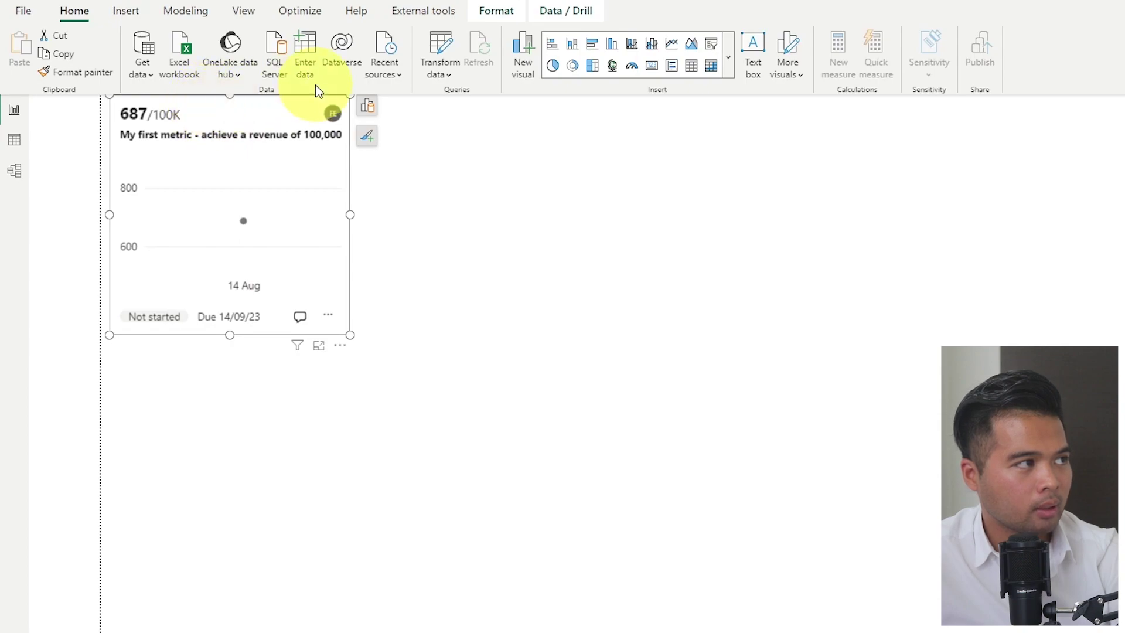
left_click(351, 330)
left_click(346, 320)
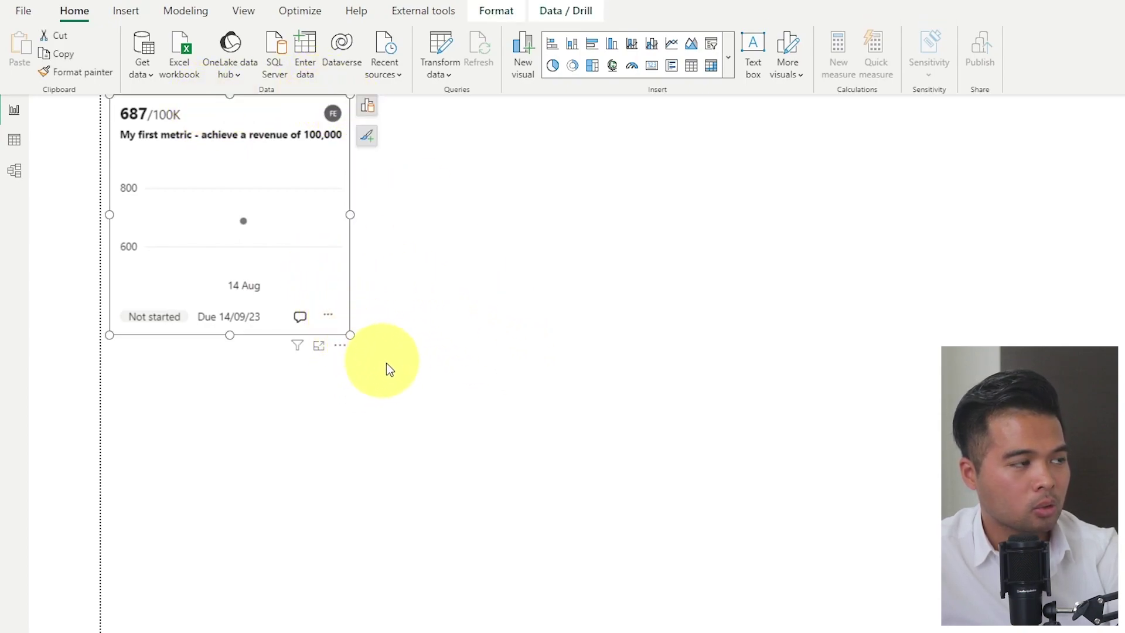